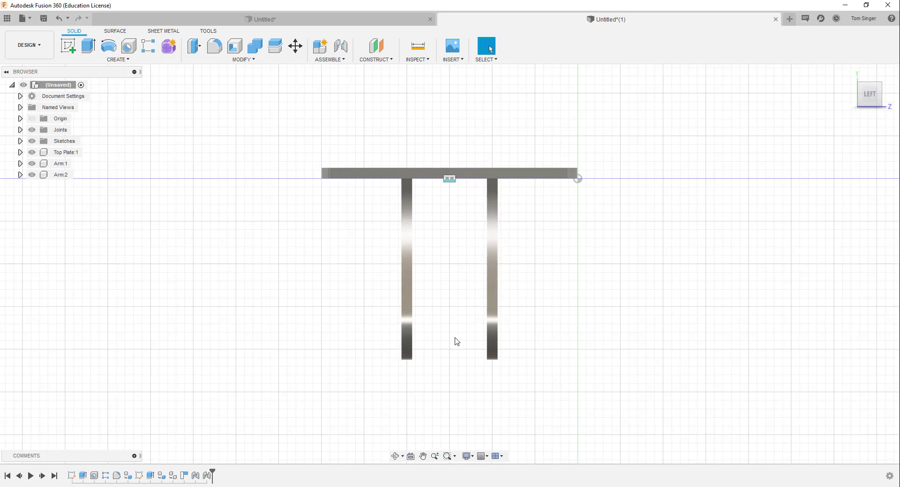
Start a sketch on the outer face of the near arm beneath the top plate
{"action": "mouse_move", "coordinate": [849, 96]}
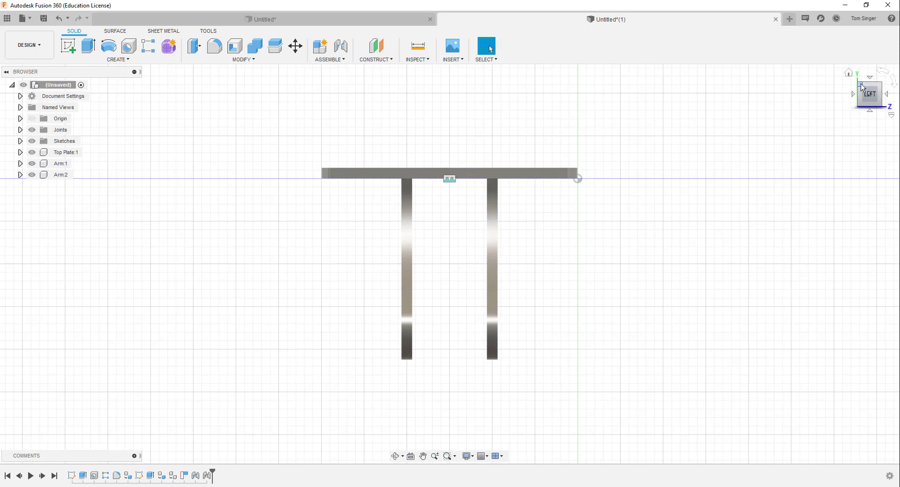
{"action": "left_click", "coordinate": [863, 88]}
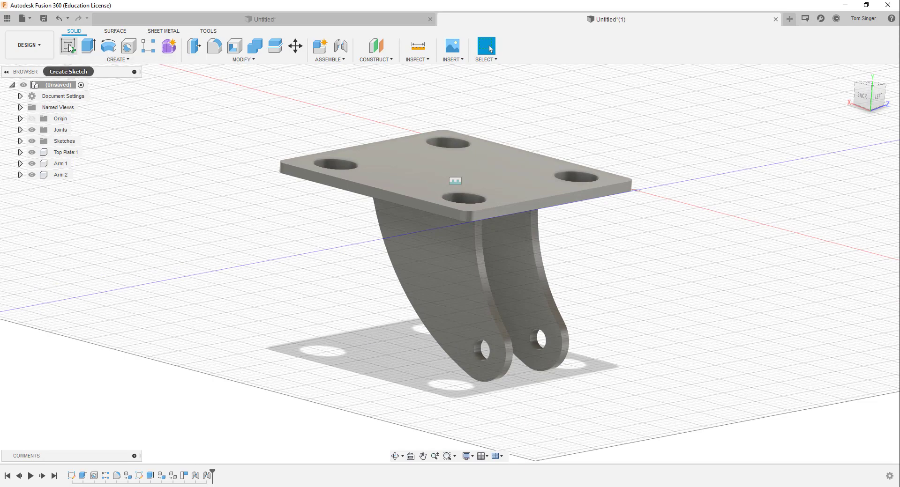
{"action": "left_click", "coordinate": [69, 47]}
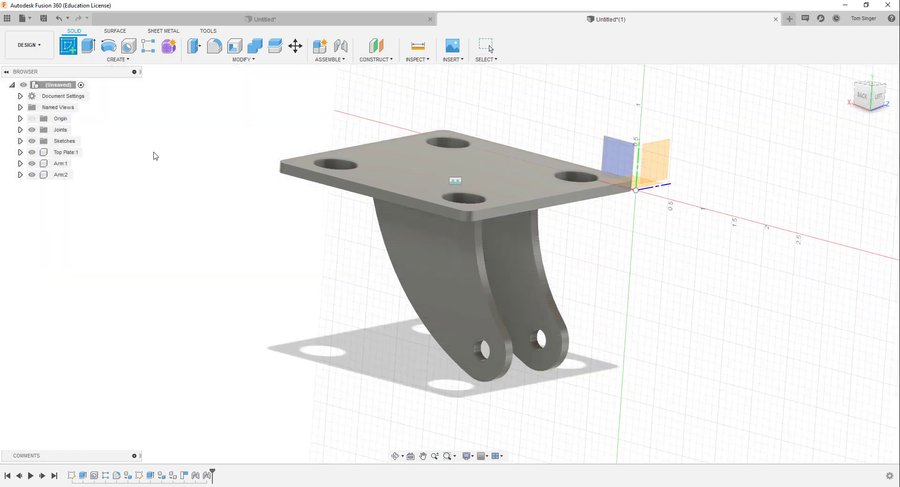
{"action": "left_click", "coordinate": [474, 330]}
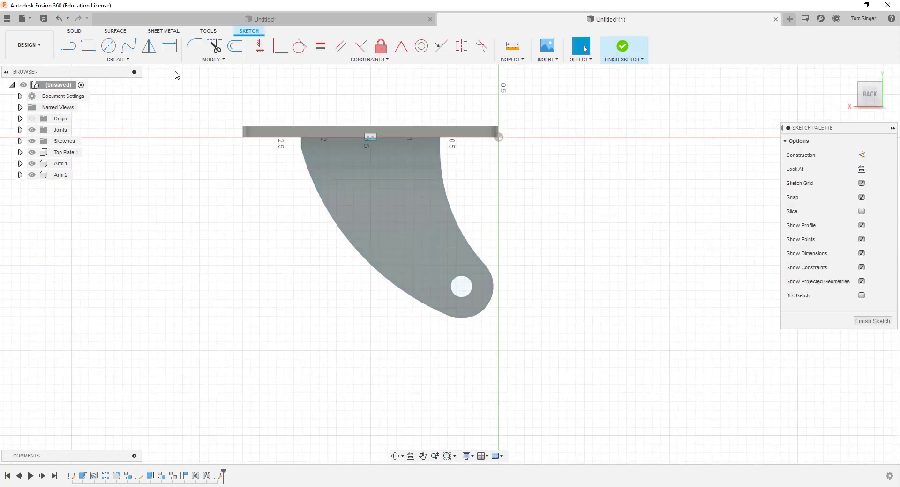
Sketch a 0.25 in diameter circle centred on the arm's pivot hole and finish the sketch
{"action": "left_click", "coordinate": [109, 45]}
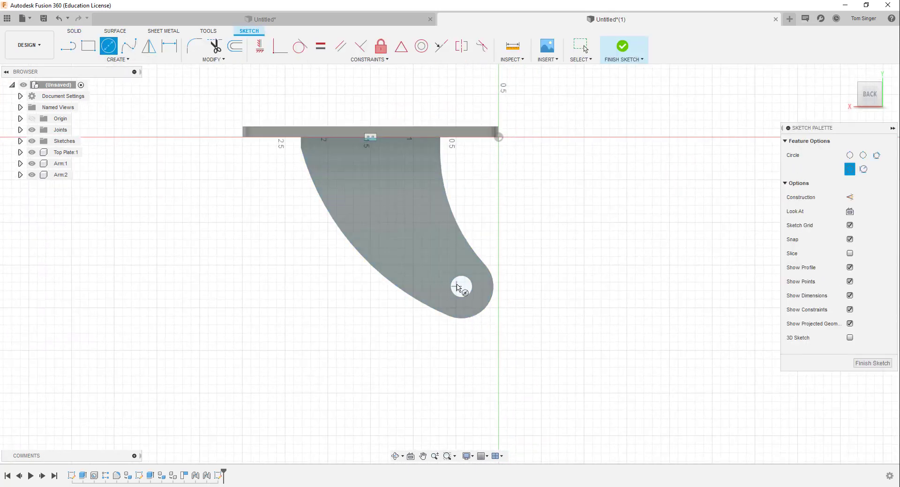
{"action": "left_click", "coordinate": [461, 288]}
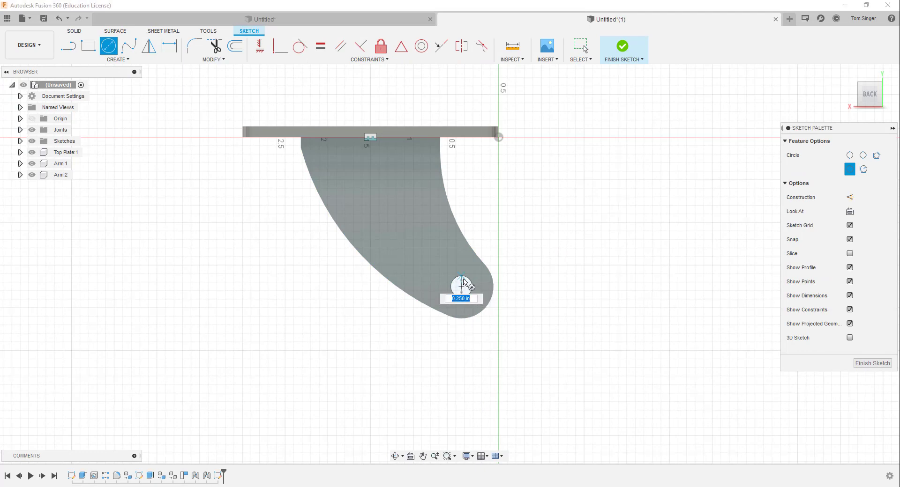
{"action": "left_click", "coordinate": [464, 283]}
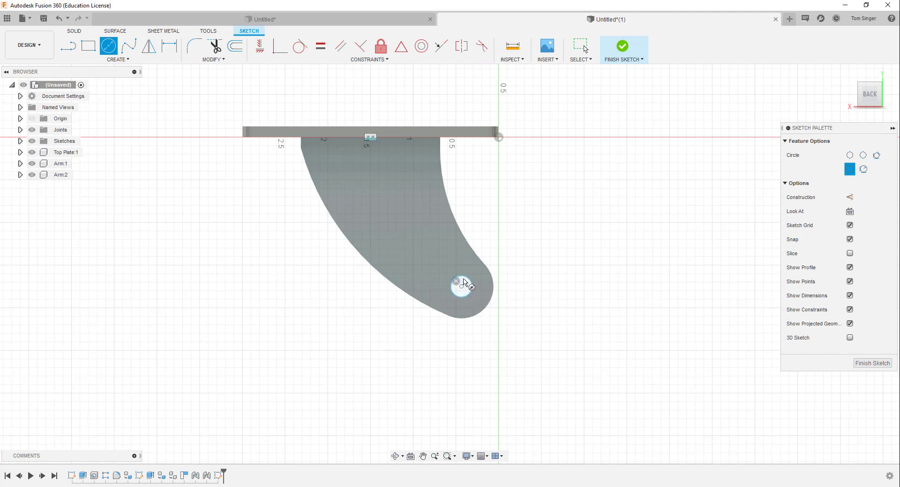
{"action": "left_click", "coordinate": [849, 74]}
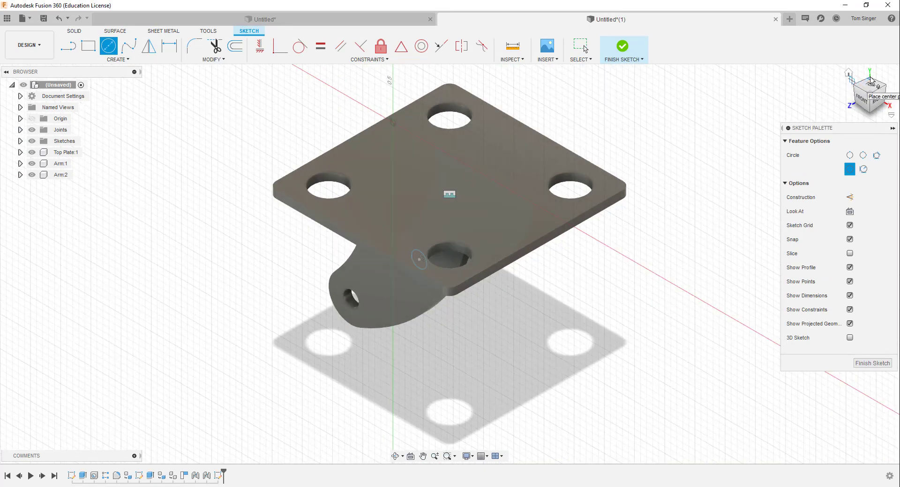
{"action": "left_click", "coordinate": [886, 87]}
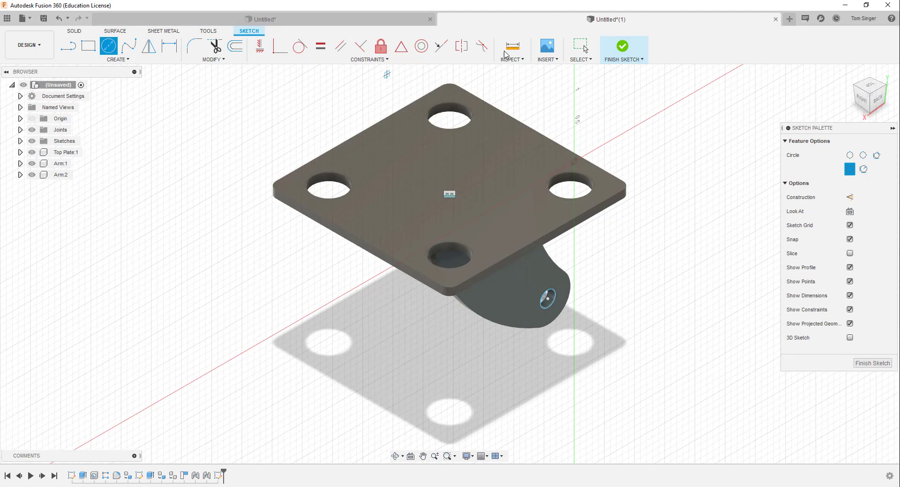
{"action": "left_click", "coordinate": [625, 52]}
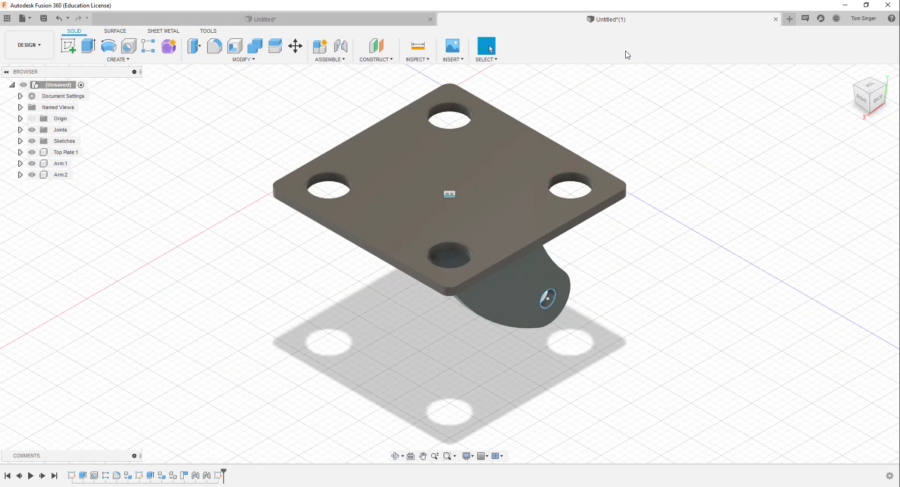
Try to extrude the pivot hole circle by about -0.40 in towards the opposite arm
{"action": "left_click", "coordinate": [88, 47]}
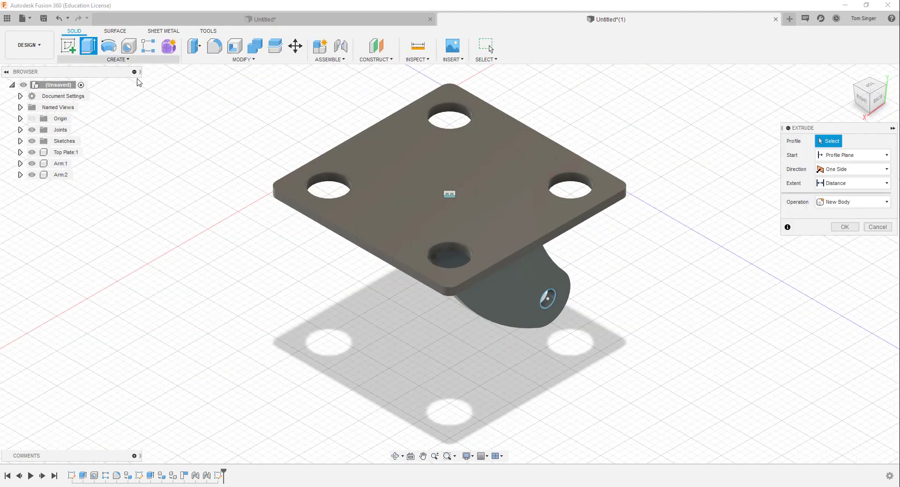
{"action": "left_click_drag", "start_coordinate": [862, 99], "coordinate": [883, 90]}
{"action": "left_click", "coordinate": [883, 90]}
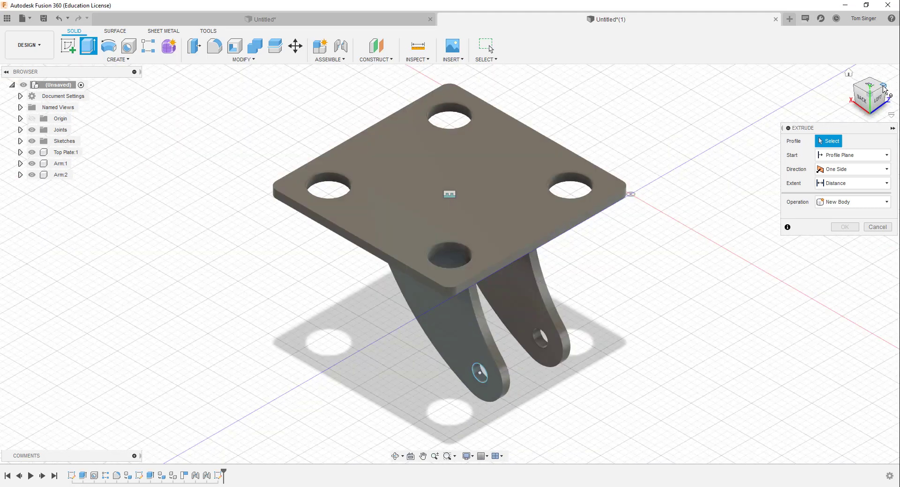
{"action": "left_click", "coordinate": [478, 377]}
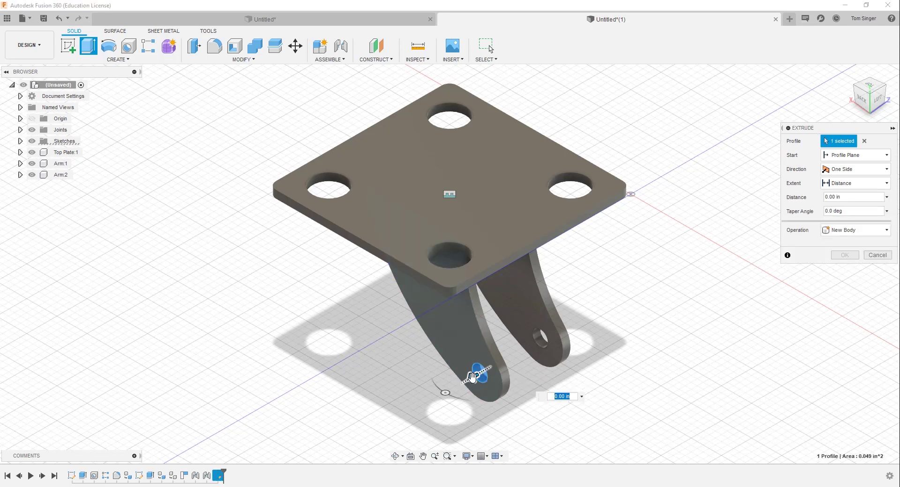
{"action": "left_click_drag", "start_coordinate": [469, 384], "coordinate": [497, 365]}
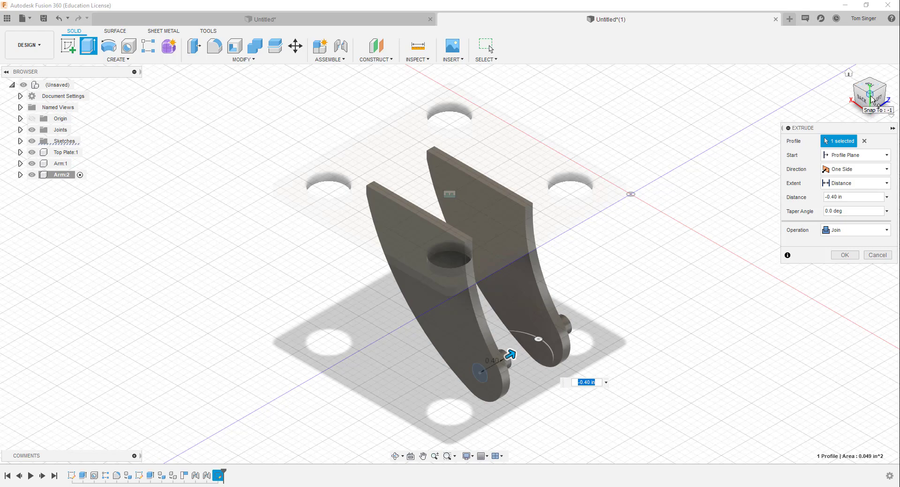
{"action": "mouse_move", "coordinate": [867, 94]}
{"action": "left_mouse_down"}
{"action": "mouse_move", "coordinate": [838, 78]}
{"action": "mouse_move", "coordinate": [846, 83]}
{"action": "left_mouse_up"}
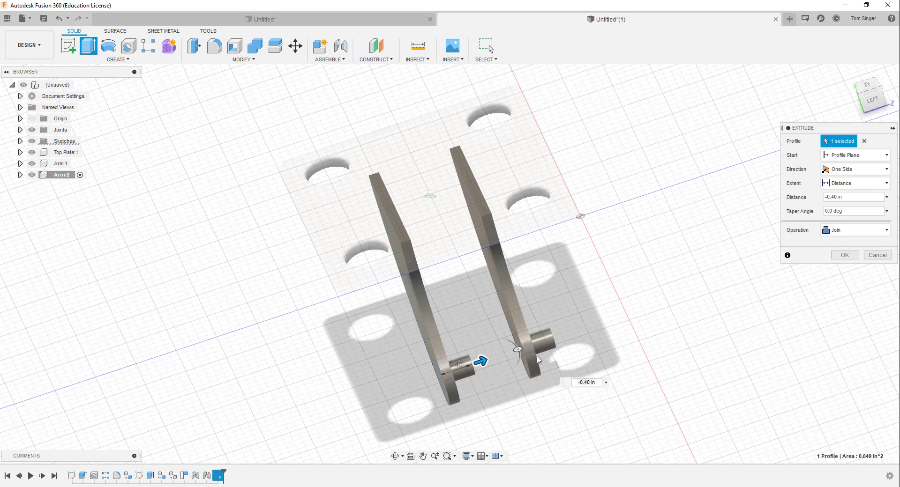
Cancel the extrusion, then undo finishing the sketch and drawing the circle at the pivot hole
{"action": "left_click", "coordinate": [59, 21]}
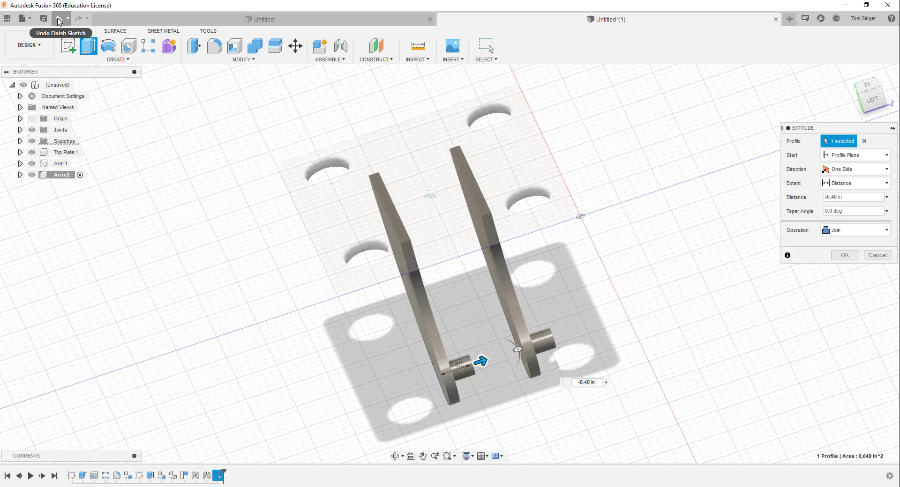
{"action": "left_click", "coordinate": [59, 21]}
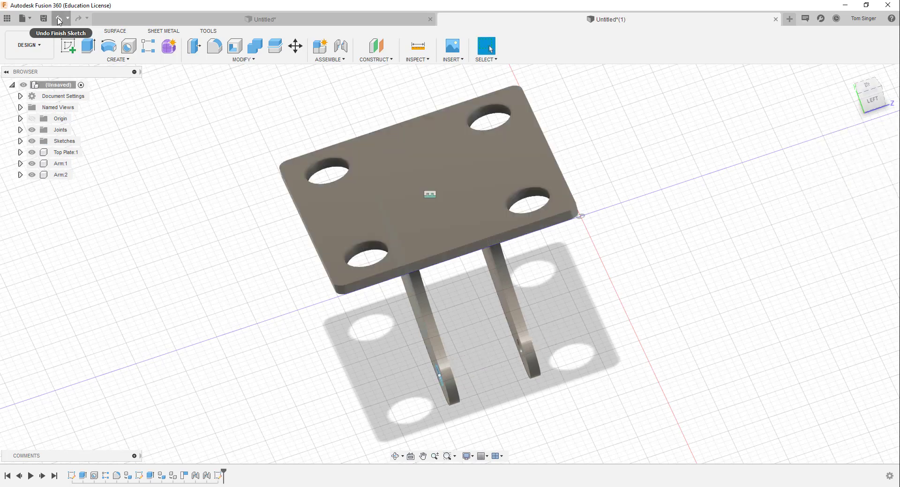
{"action": "left_click", "coordinate": [58, 20]}
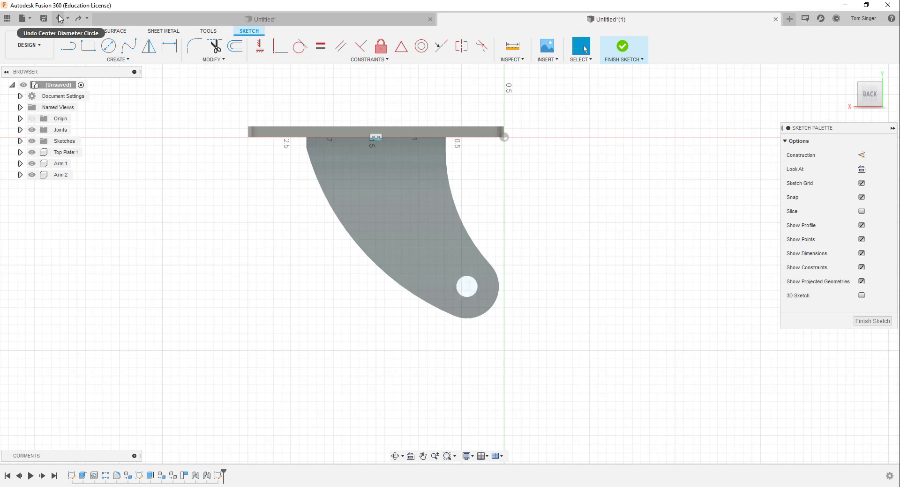
Sketch a circle in the empty space beside the arm and dimension its diameter to 0.25 in
{"action": "left_click", "coordinate": [107, 45]}
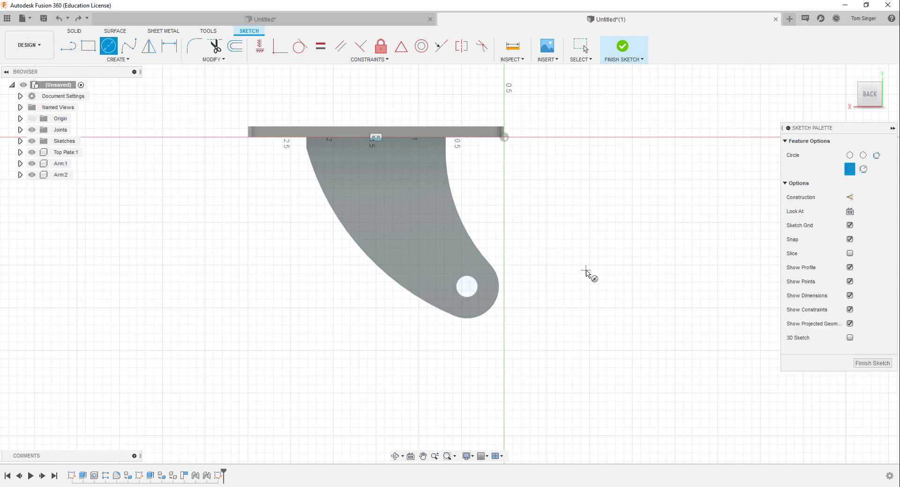
{"action": "left_click", "coordinate": [564, 265]}
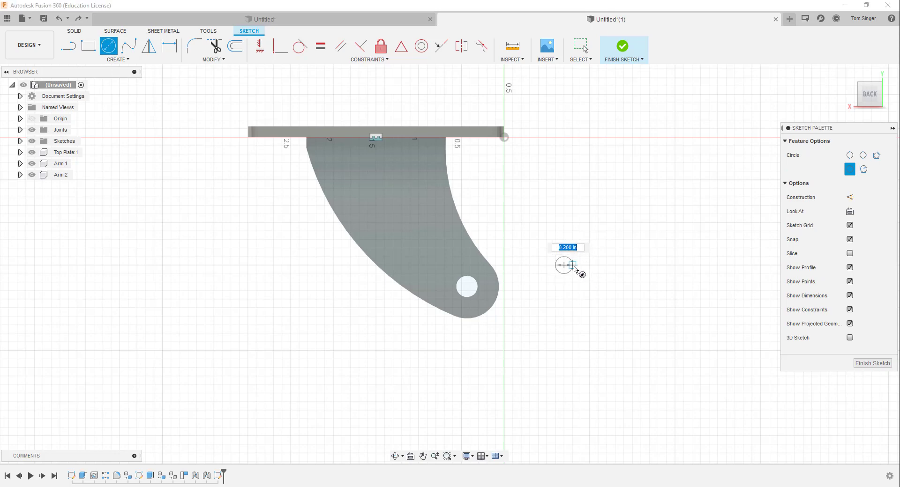
{"action": "left_click", "coordinate": [574, 268]}
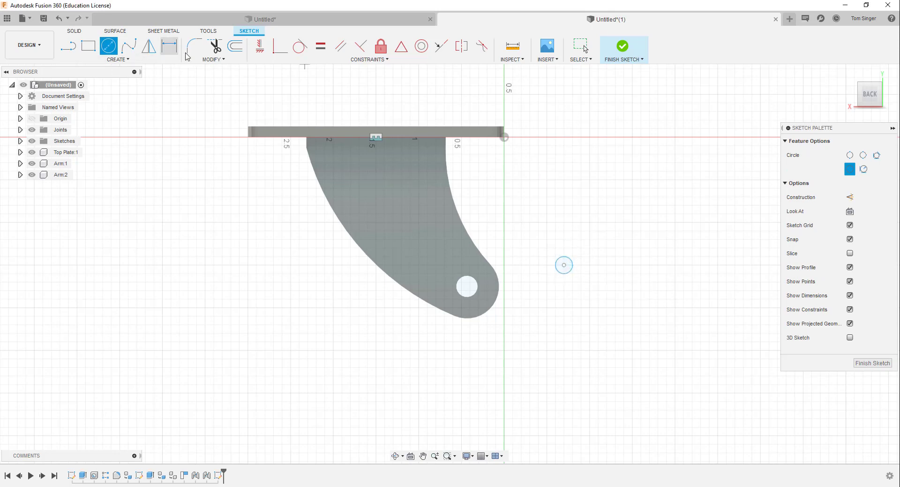
{"action": "key", "text": "d"}
{"action": "left_click", "coordinate": [565, 262]}
{"action": "left_click", "coordinate": [580, 253]}
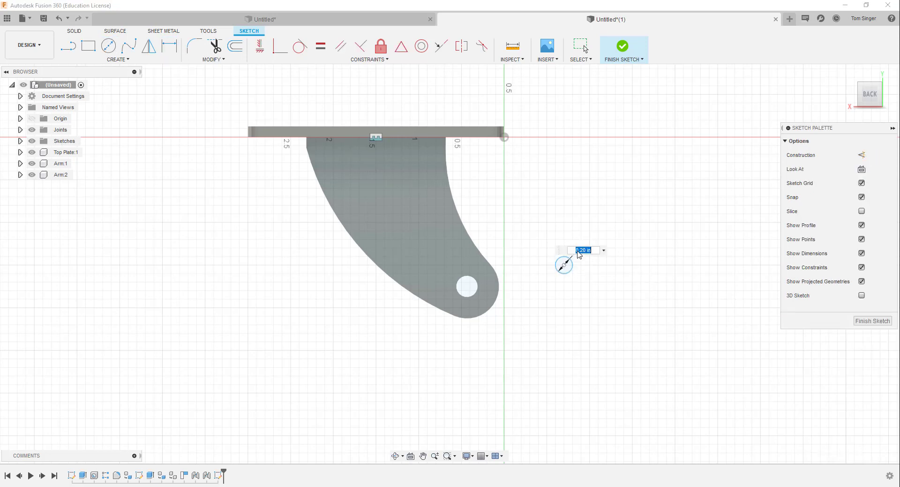
{"action": "type", "text": ".25"}
{"action": "key", "text": "Return"}
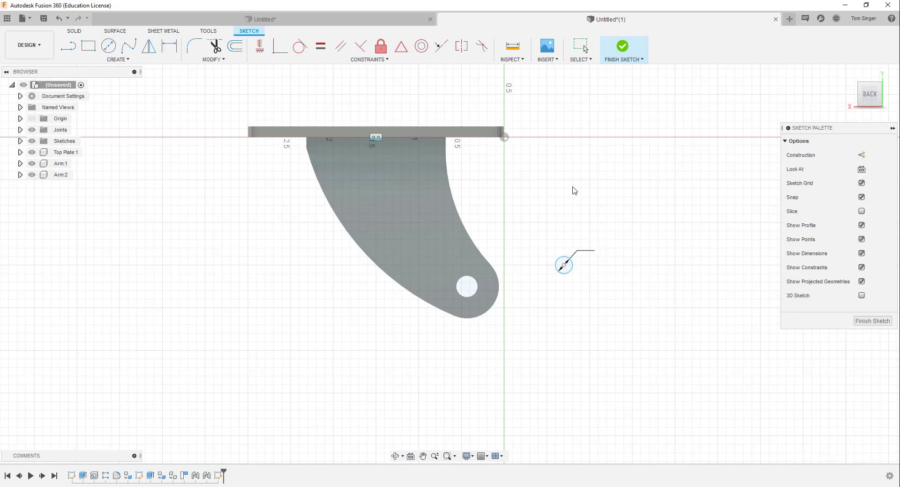
Measure the distance between the rounded outer edges at the lower ends of the two arms
{"action": "left_click", "coordinate": [866, 89]}
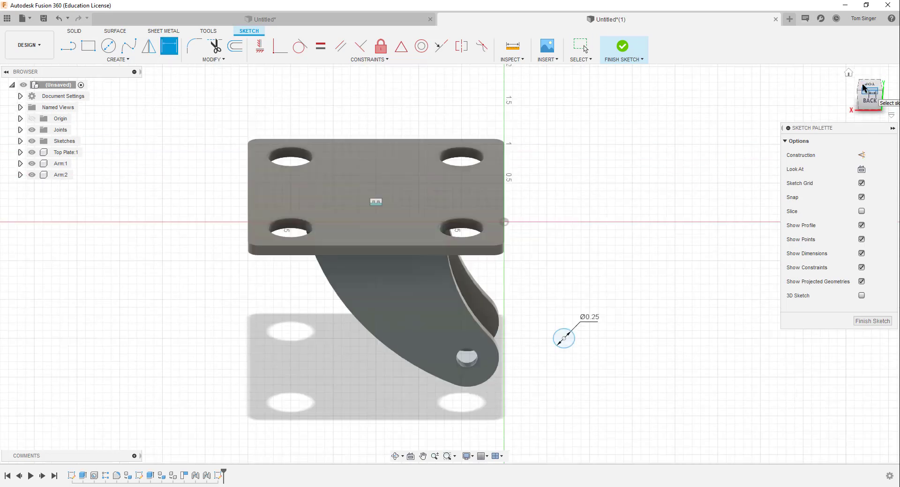
{"action": "left_click", "coordinate": [859, 93]}
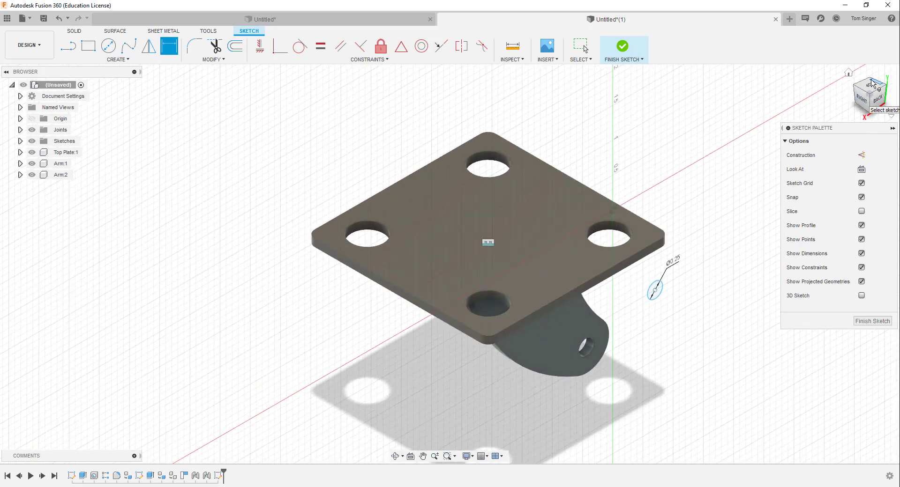
{"action": "left_click", "coordinate": [868, 81]}
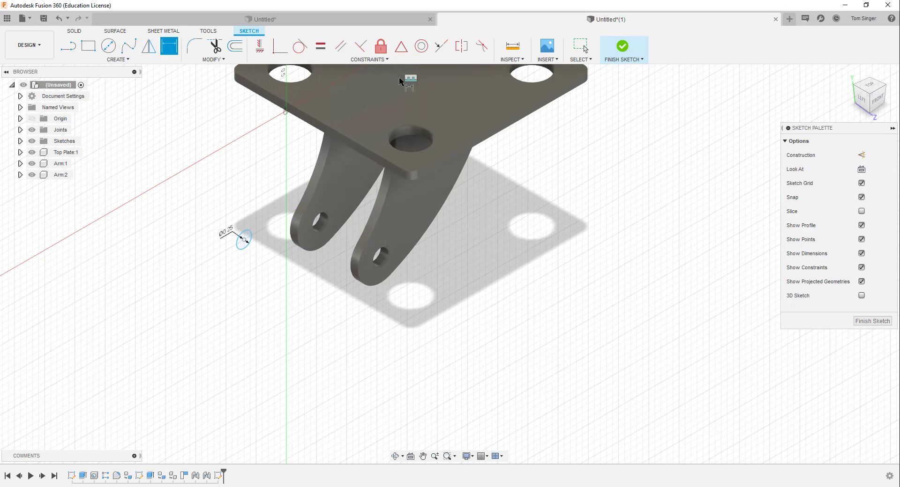
{"action": "left_click", "coordinate": [512, 47]}
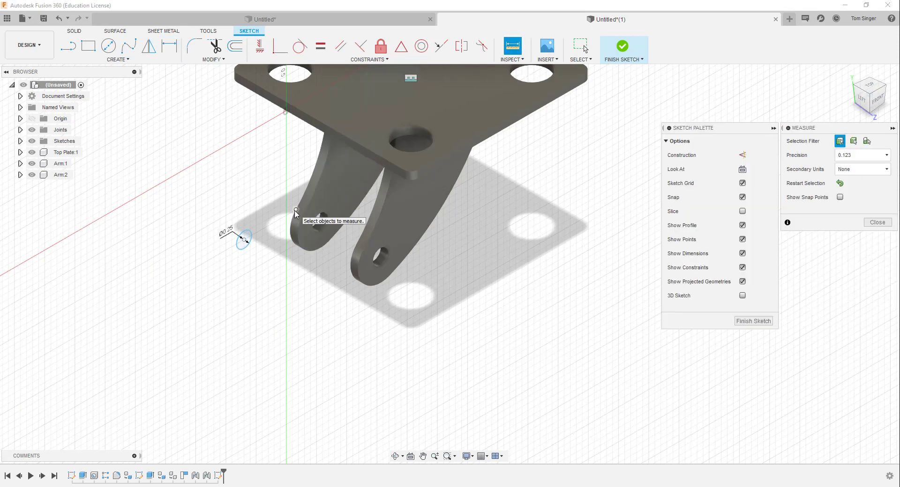
{"action": "left_click", "coordinate": [291, 223]}
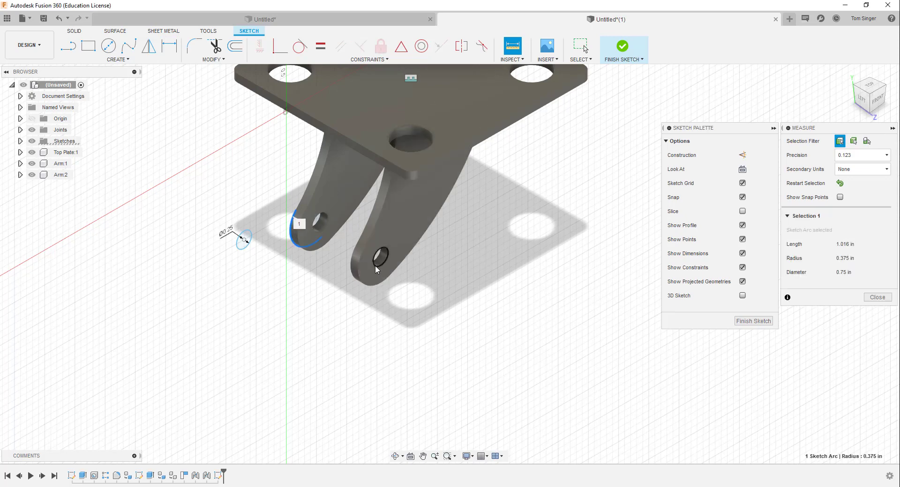
{"action": "left_click", "coordinate": [362, 267]}
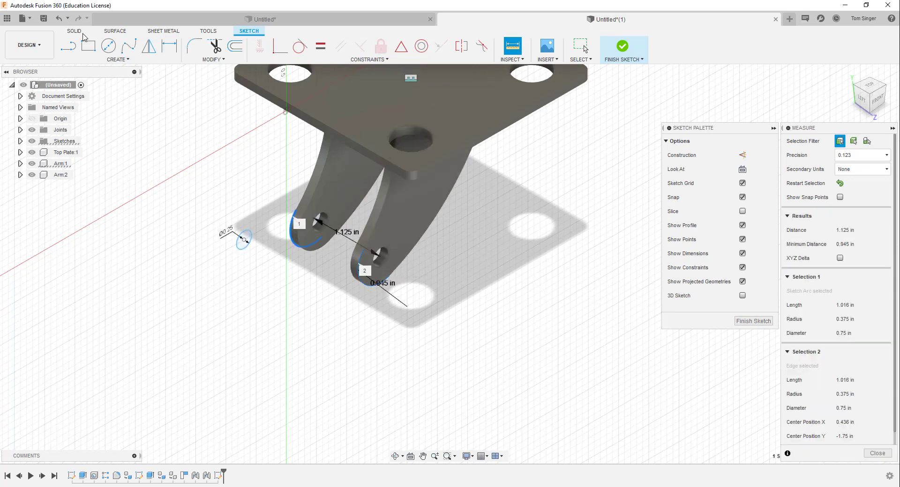
Finish the sketch and extrude the circle beside the arms by -1.125 in as a new body
{"action": "left_click", "coordinate": [622, 46]}
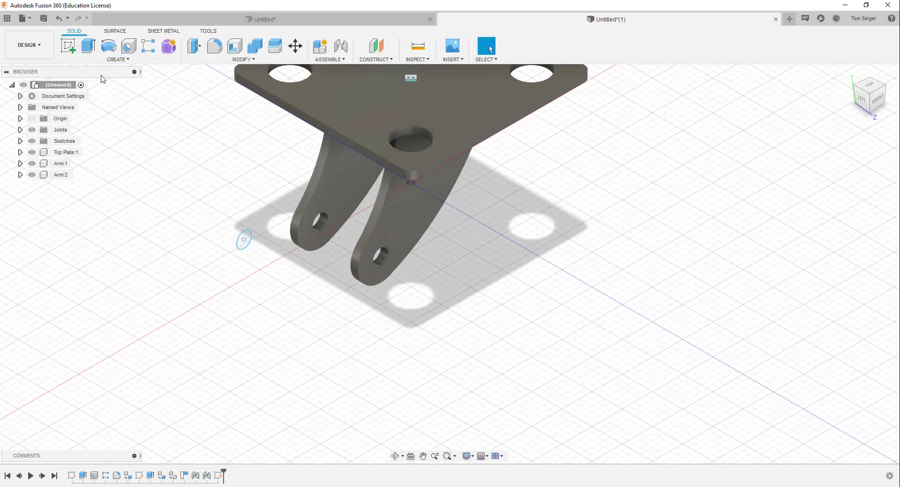
{"action": "left_click", "coordinate": [88, 45]}
{"action": "left_click", "coordinate": [243, 240]}
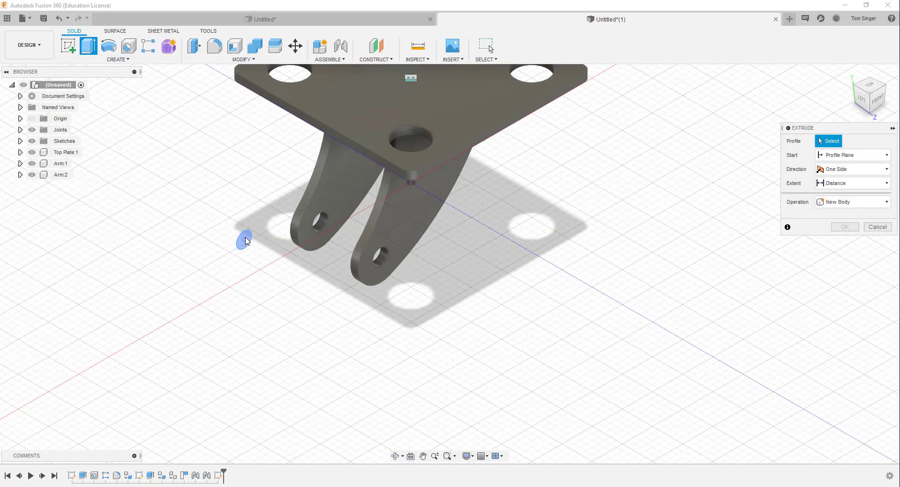
{"action": "left_click_drag", "start_coordinate": [239, 238], "coordinate": [278, 259]}
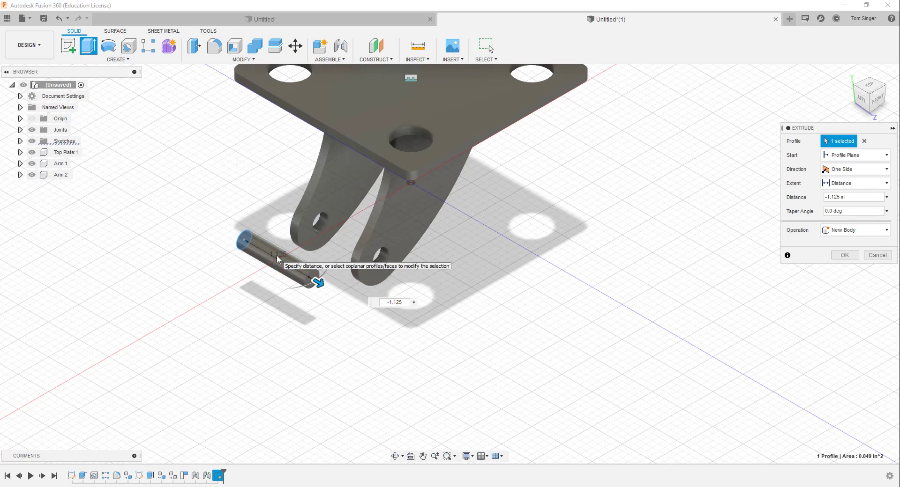
{"action": "key", "text": "Return"}
Accept the extrusion, rename the new cylinder body "shaft" and create a component from it
{"action": "left_click", "coordinate": [305, 277]}
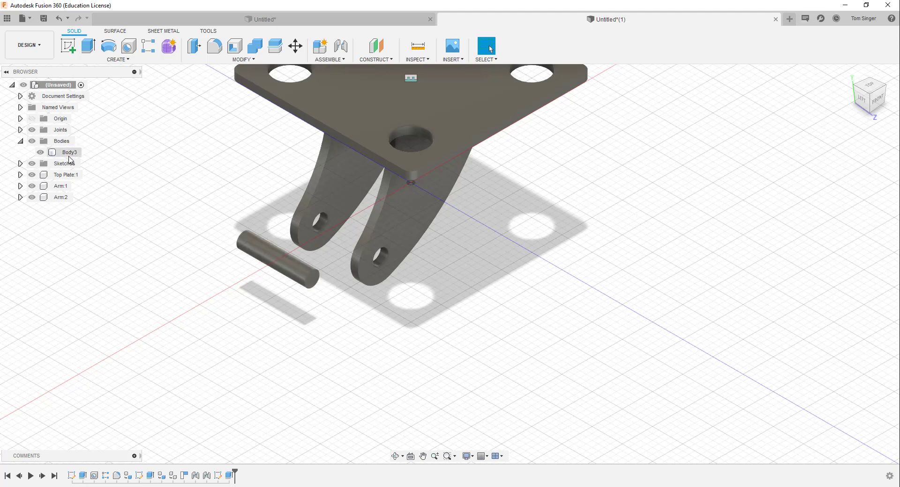
{"action": "left_click", "coordinate": [63, 154]}
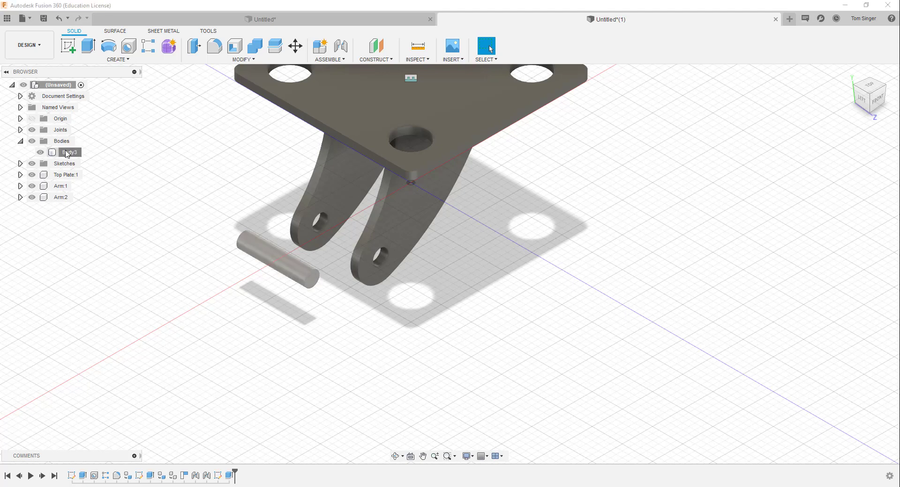
{"action": "left_click", "coordinate": [69, 153]}
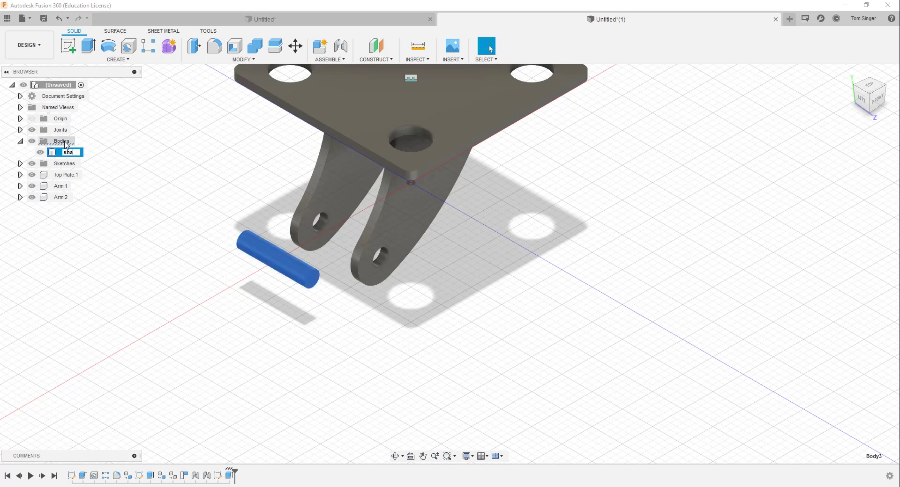
{"action": "right_click", "coordinate": [61, 153]}
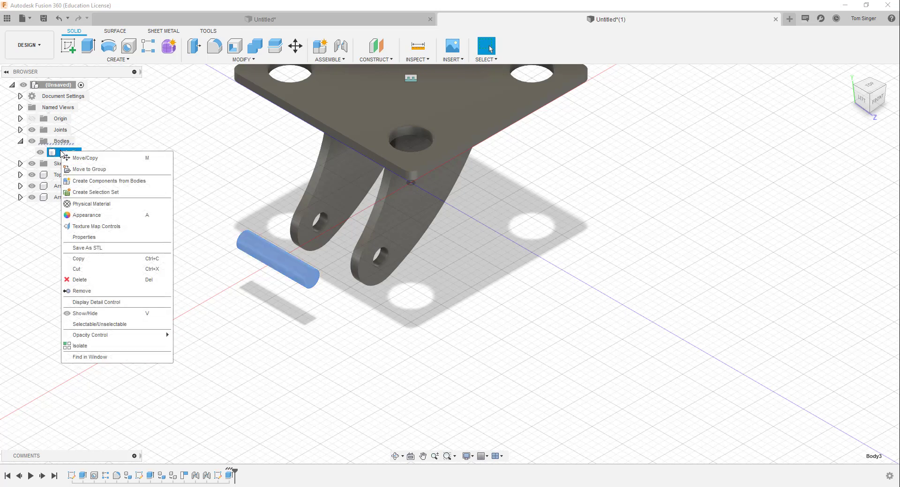
{"action": "left_click", "coordinate": [99, 183]}
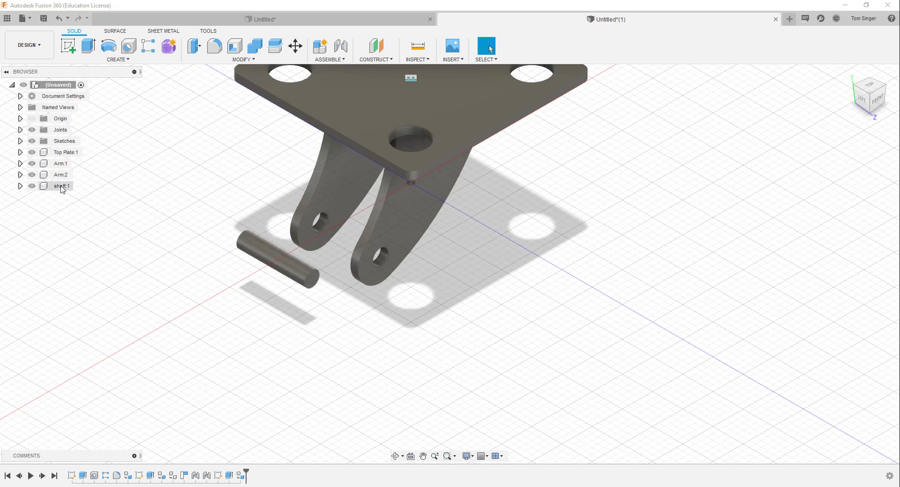
Sketch two concentric circles, about 2 in and 0.6 in in diameter, on the front XY plane in the empty space beside the bracket
{"action": "left_click", "coordinate": [67, 47]}
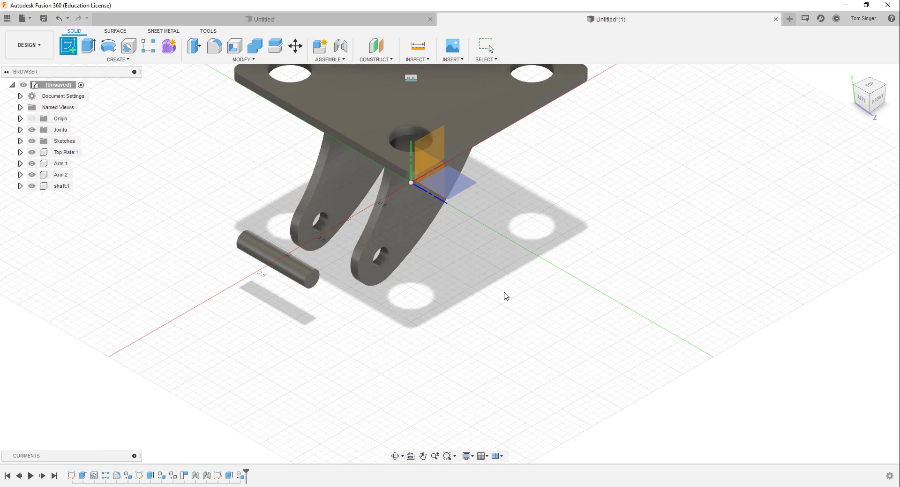
{"action": "left_click", "coordinate": [428, 150]}
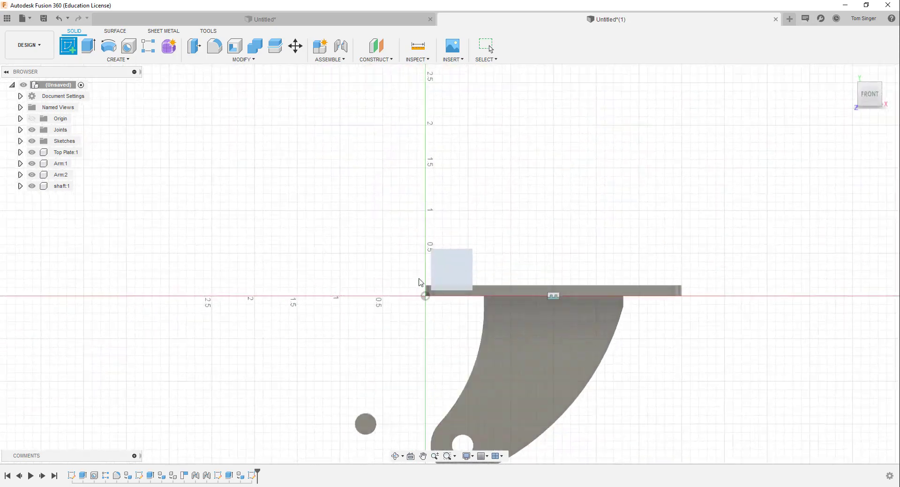
{"action": "scroll", "coordinate": [314, 291], "scroll_direction": "down", "scroll_amount": 1}
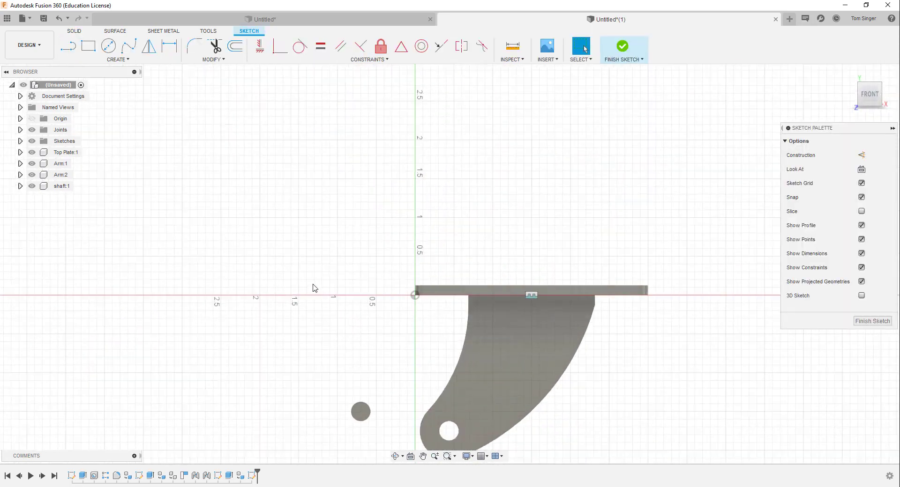
{"action": "left_click", "coordinate": [109, 46]}
{"action": "left_click", "coordinate": [244, 241]}
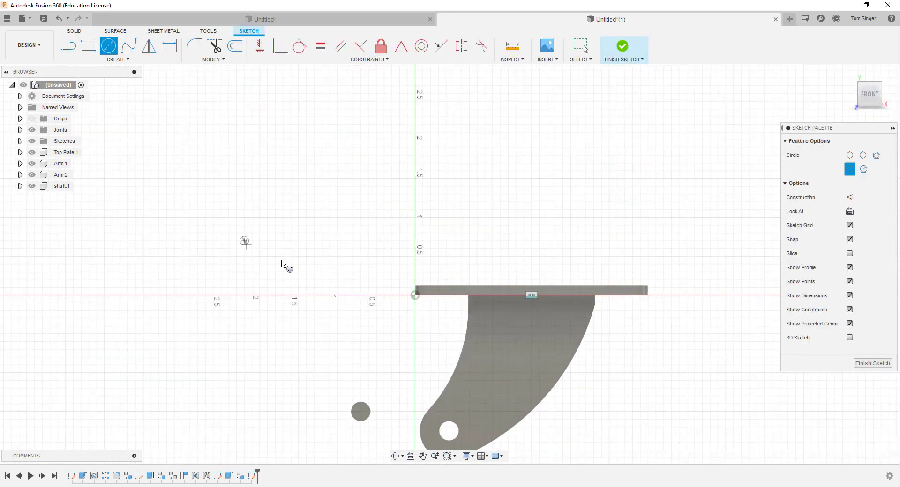
{"action": "left_click", "coordinate": [322, 251]}
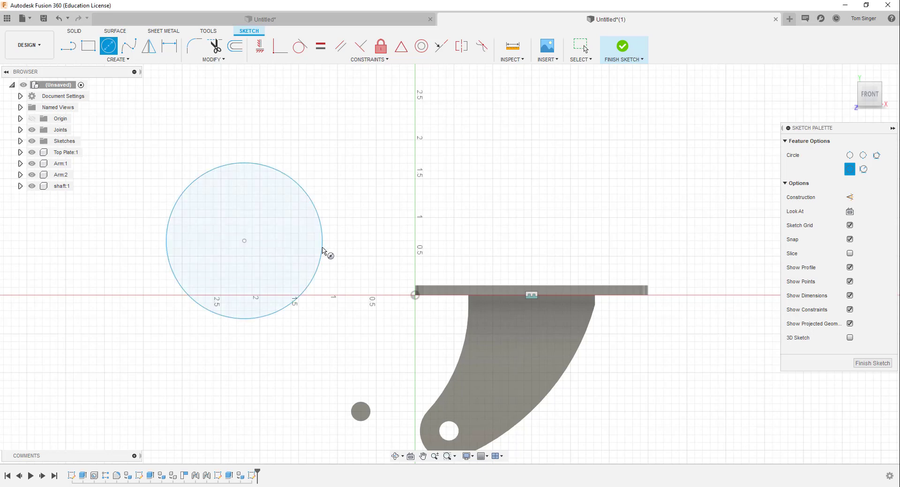
{"action": "left_click", "coordinate": [244, 240]}
{"action": "left_click", "coordinate": [267, 249]}
Dimension the outer circle's diameter to 2.5 in and the inner circle's to 0.25 in, and finish the sketch
{"action": "left_click", "coordinate": [169, 45]}
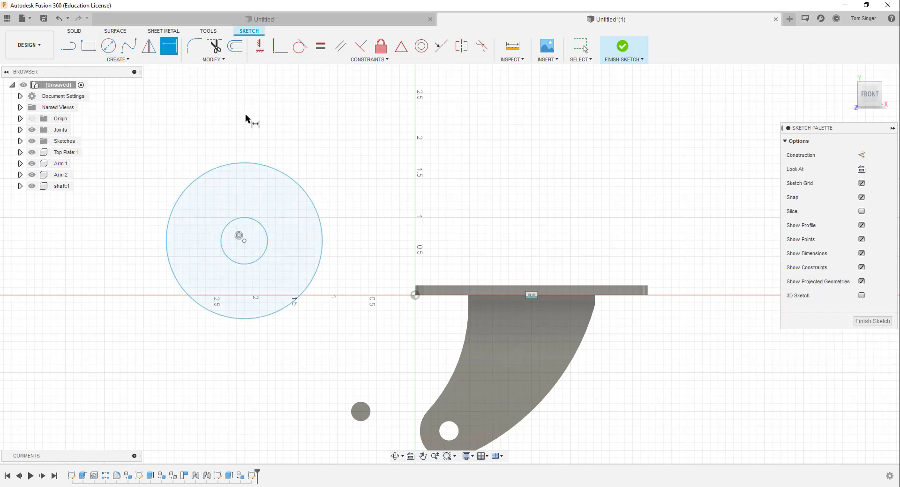
{"action": "left_click", "coordinate": [273, 167]}
{"action": "left_click", "coordinate": [307, 149]}
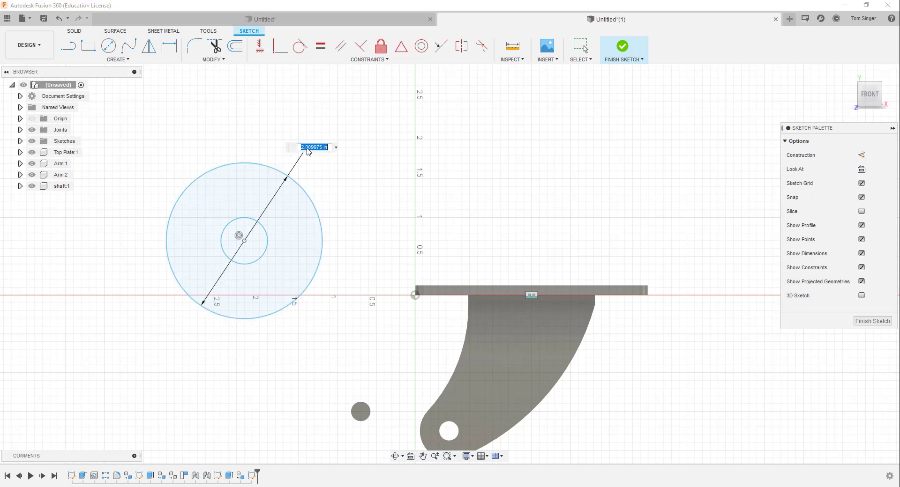
{"action": "type", "text": "2.5"}
{"action": "key", "text": "Return"}
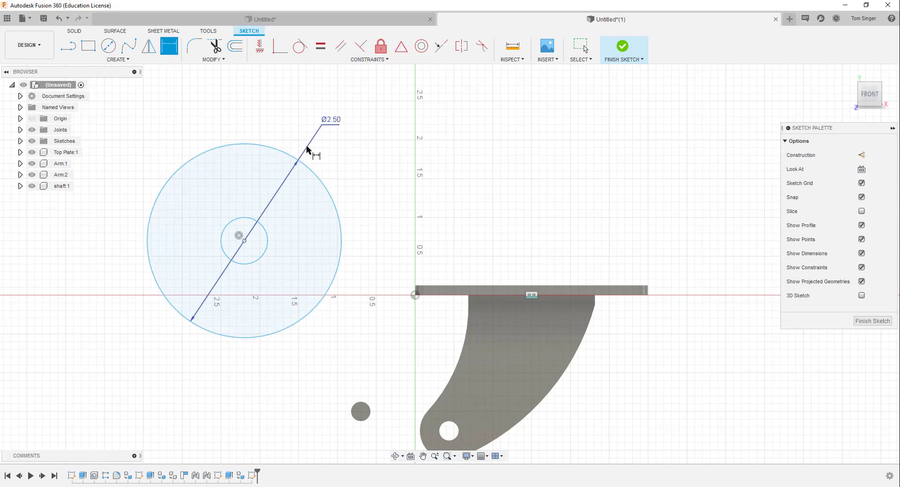
{"action": "left_click", "coordinate": [267, 234]}
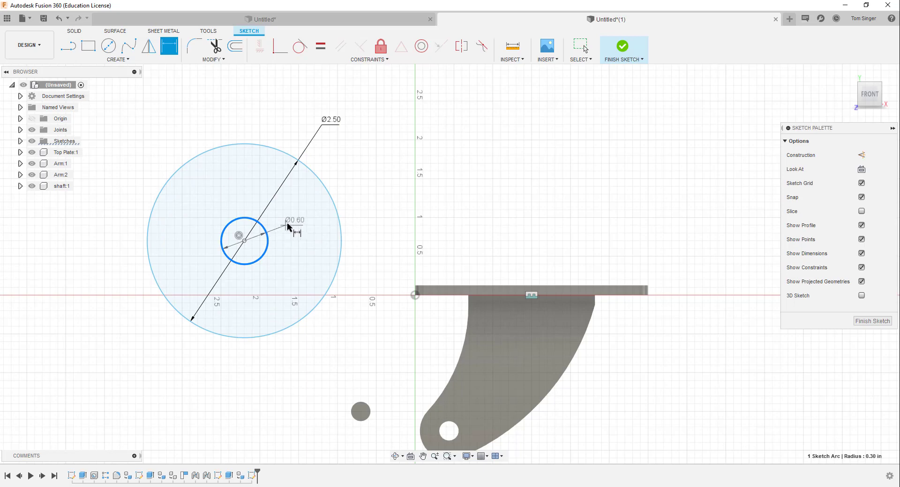
{"action": "left_click", "coordinate": [287, 226]}
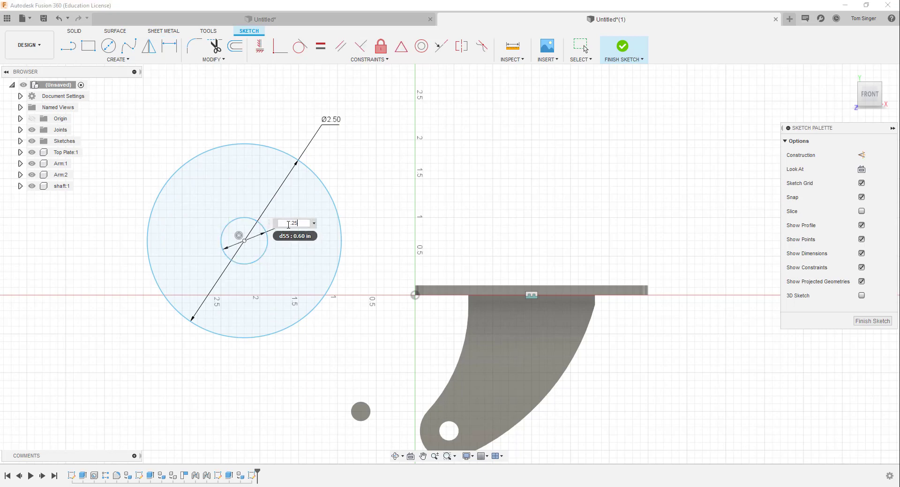
{"action": "type", "text": ".25"}
{"action": "key", "text": "Return"}
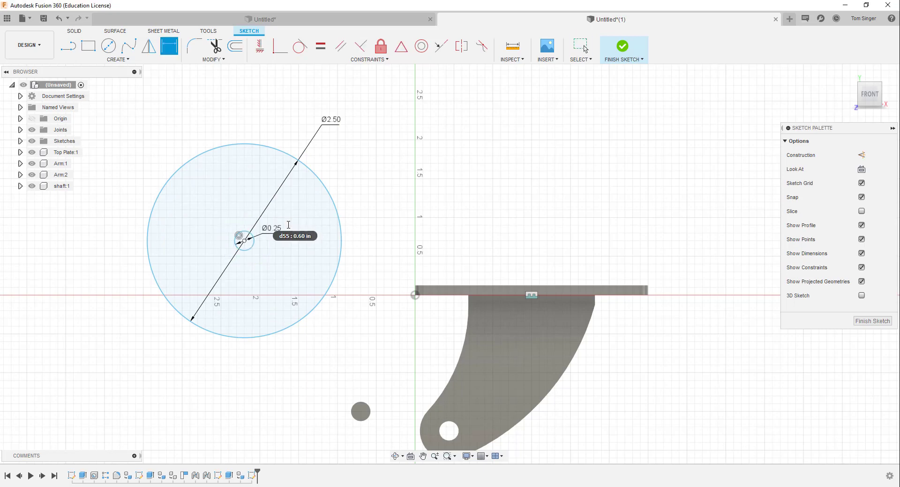
{"action": "left_click", "coordinate": [614, 44]}
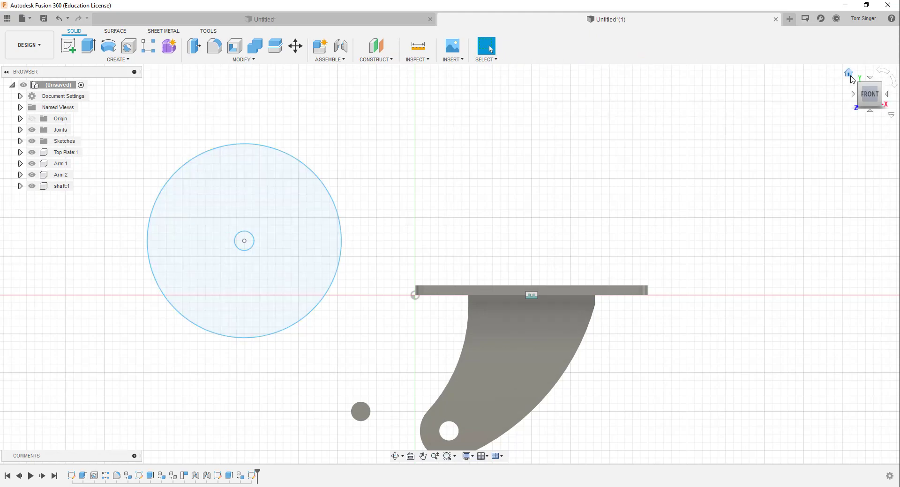
Extrude the ring between the two concentric circles by 0.75 in as a new body
{"action": "left_click", "coordinate": [849, 74]}
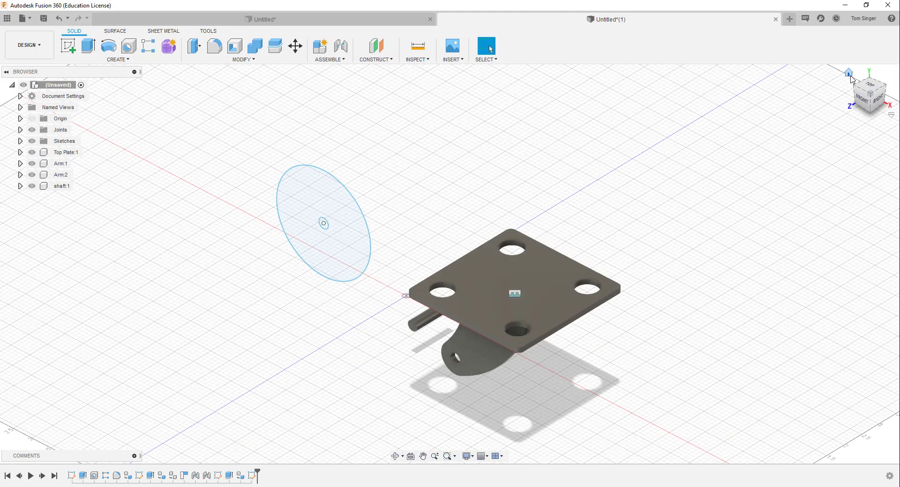
{"action": "left_click", "coordinate": [88, 46]}
{"action": "left_click", "coordinate": [333, 212]}
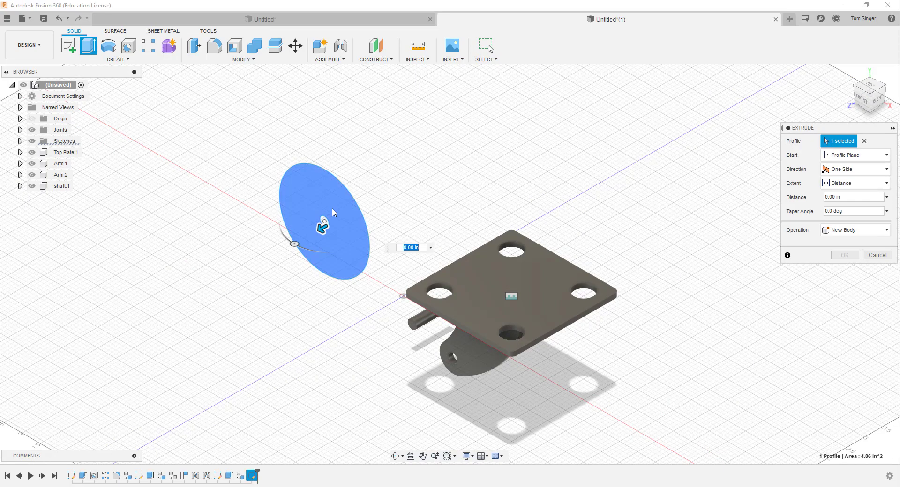
{"action": "left_click_drag", "start_coordinate": [323, 226], "coordinate": [310, 234]}
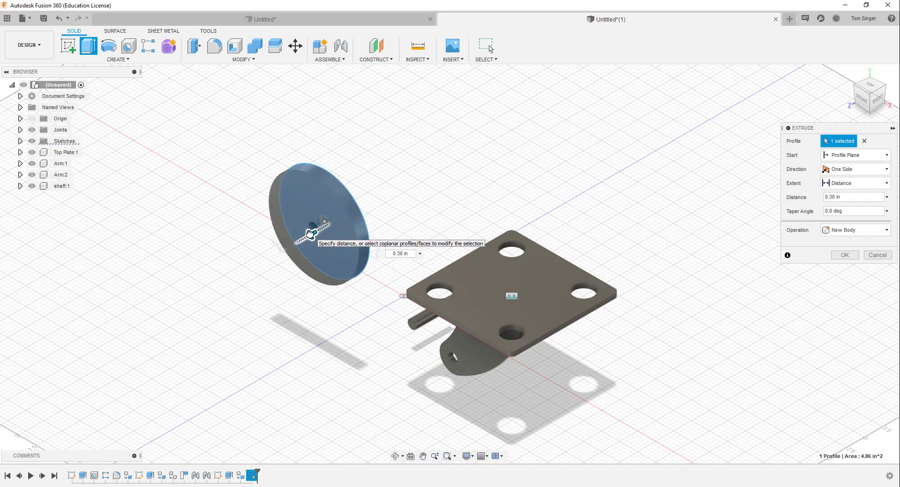
{"action": "key", "text": "BackSpace"}
{"action": "type", "text": ".75"}
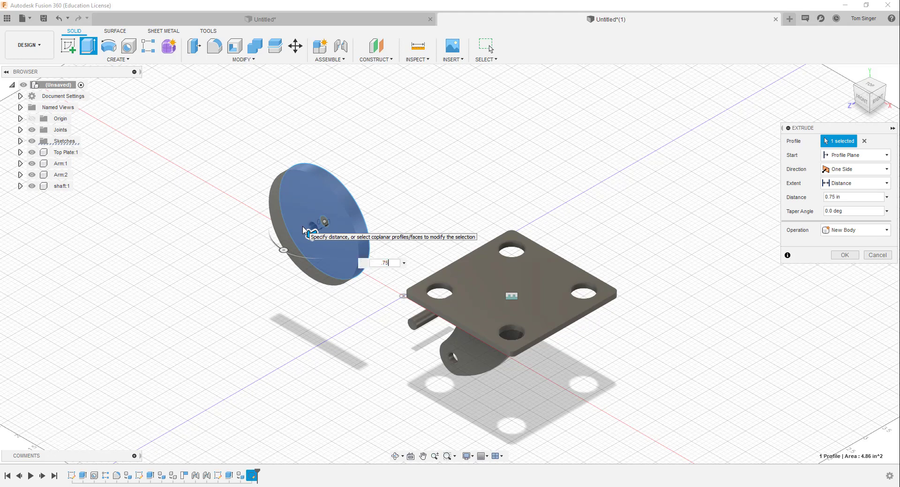
{"action": "key", "text": "Return"}
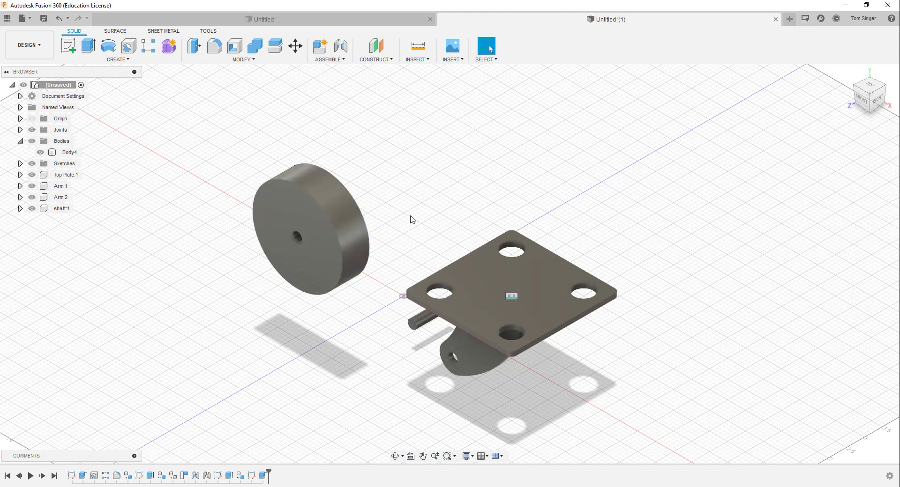
Rename the extruded ring body "wheel" and create a component from it
{"action": "left_click", "coordinate": [315, 228]}
{"action": "left_click", "coordinate": [856, 91]}
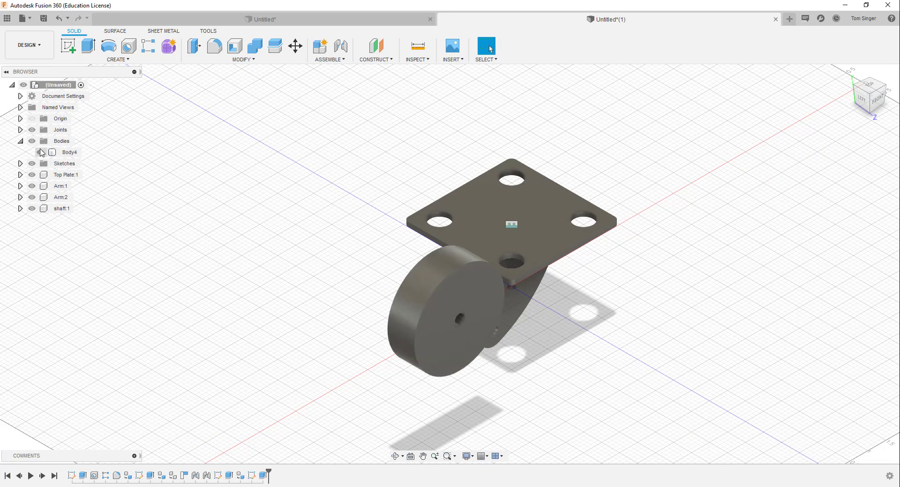
{"action": "left_click", "coordinate": [71, 154]}
{"action": "left_click", "coordinate": [70, 154]}
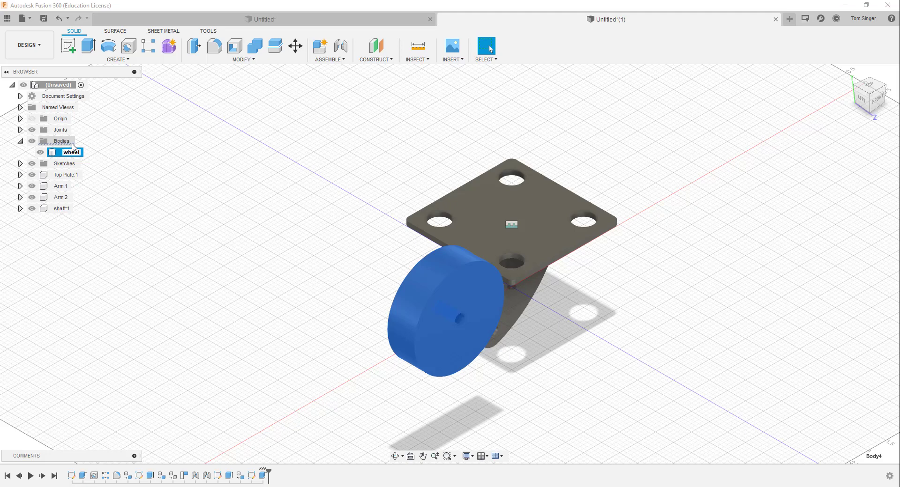
{"action": "right_click", "coordinate": [58, 151]}
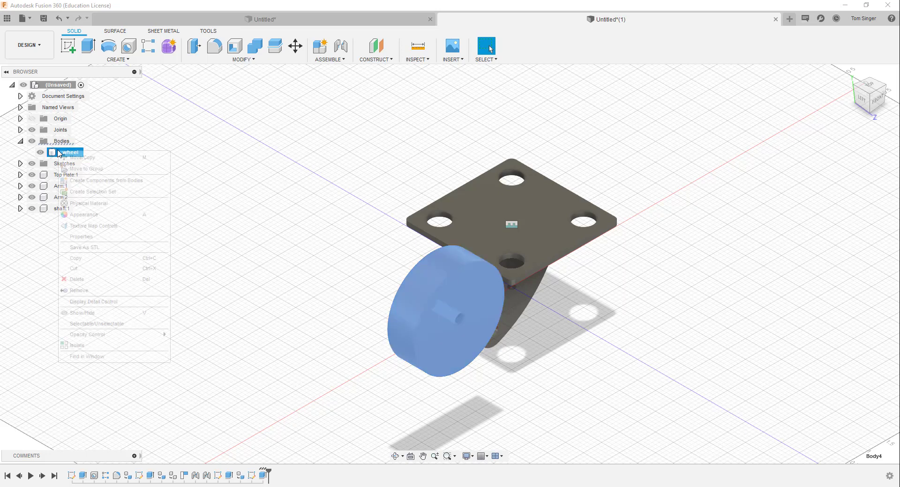
{"action": "left_click", "coordinate": [106, 180]}
Move the wheel and the shaft clear of the arms and capture their positions on starting the Joint command
{"action": "left_click_drag", "start_coordinate": [457, 321], "coordinate": [355, 290]}
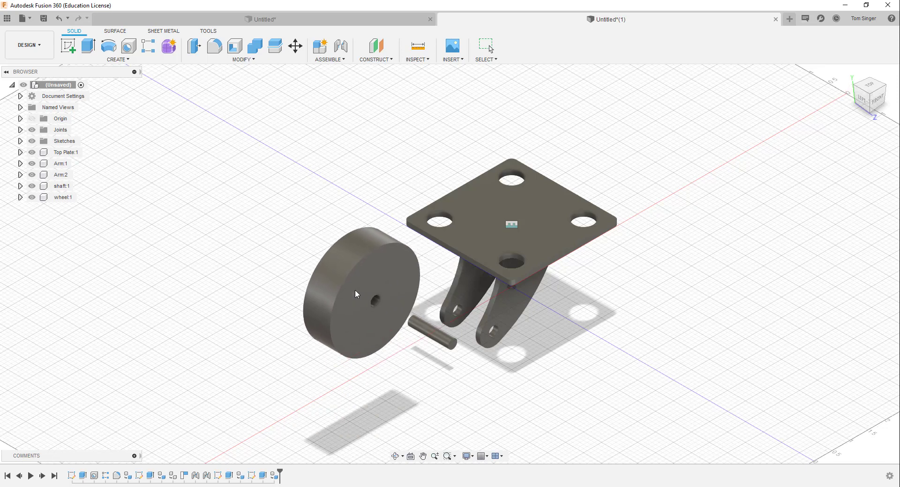
{"action": "left_click_drag", "start_coordinate": [443, 343], "coordinate": [438, 360]}
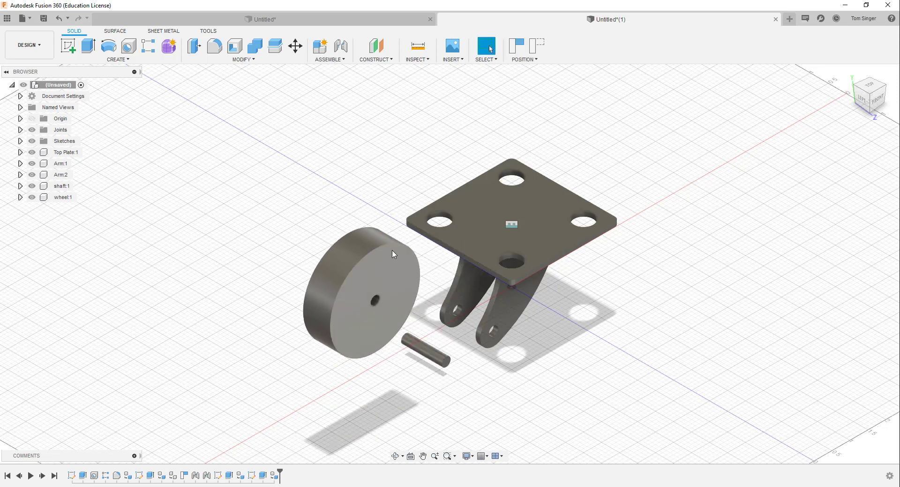
{"action": "left_click", "coordinate": [341, 55]}
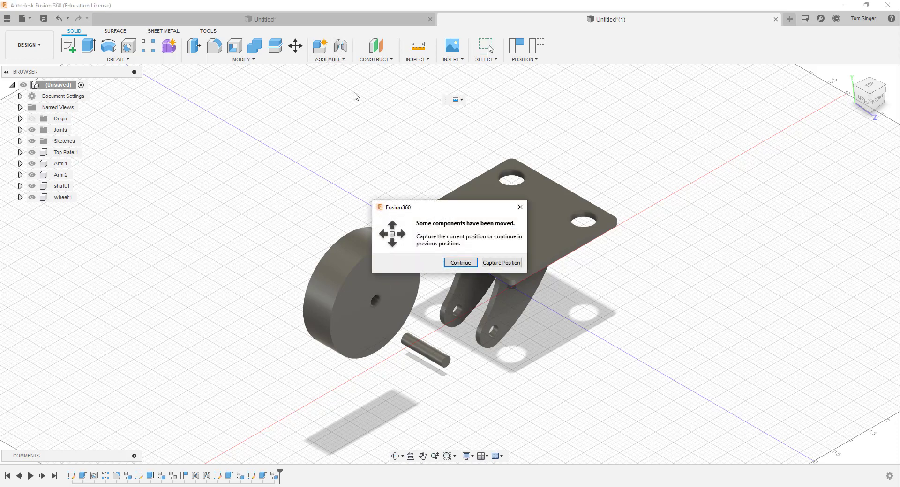
{"action": "left_click", "coordinate": [501, 263]}
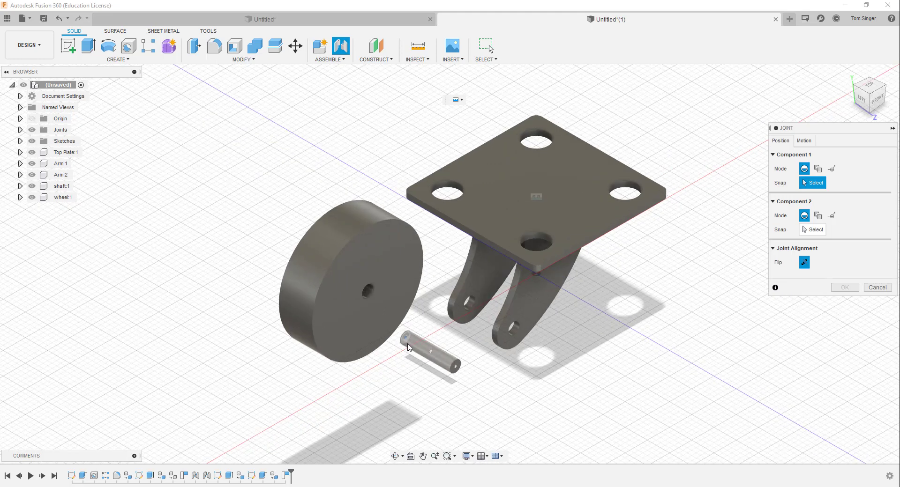
Snap the joint from the centre of the wheel's bore to the hole centre on the inner face of the nearest arm
{"action": "scroll", "coordinate": [408, 336], "scroll_direction": "up", "scroll_amount": 5}
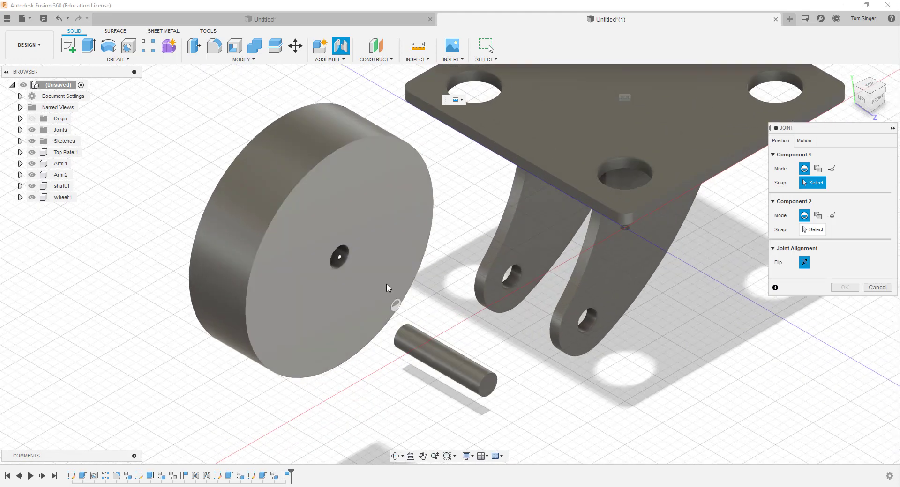
{"action": "left_click", "coordinate": [340, 257]}
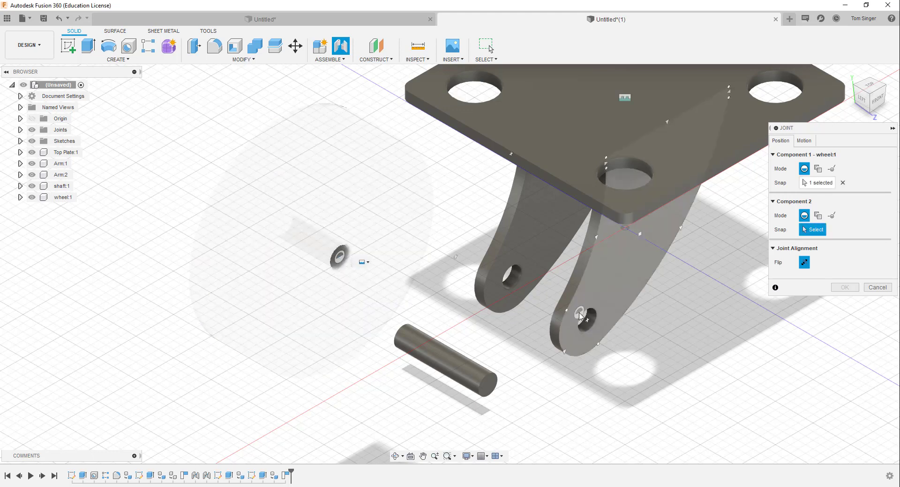
{"action": "scroll", "coordinate": [586, 320], "scroll_direction": "up", "scroll_amount": 3}
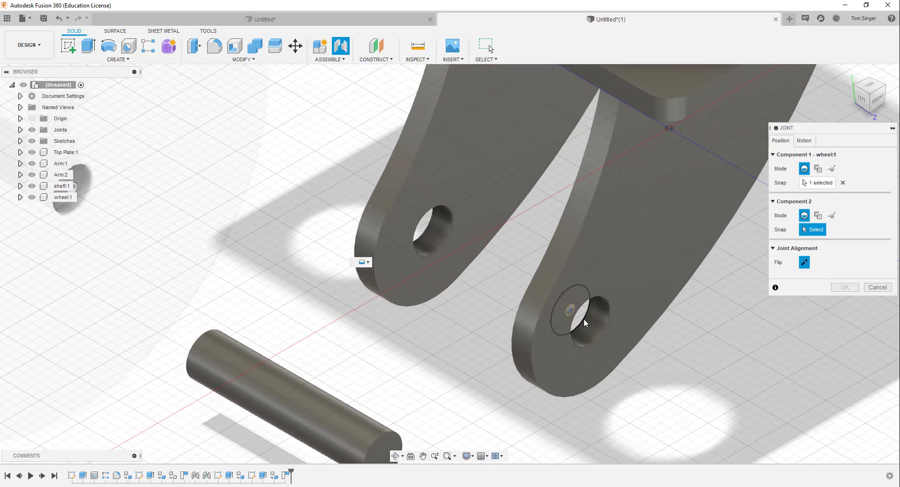
{"action": "scroll", "coordinate": [584, 321], "scroll_direction": "up", "scroll_amount": 3}
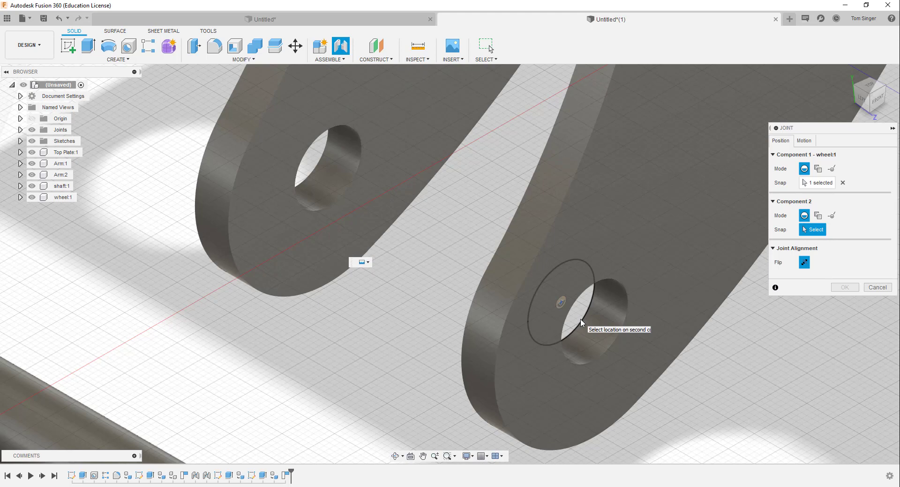
{"action": "left_click", "coordinate": [581, 322]}
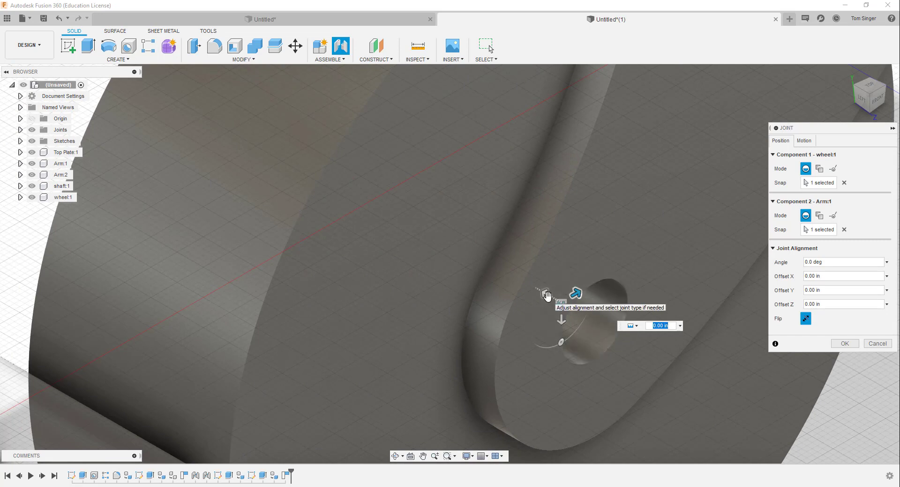
Try a Z offset of 0.125 in for the wheel joint and check the gap between wheel and arms from the left view
{"action": "left_click_drag", "start_coordinate": [546, 293], "coordinate": [534, 292]}
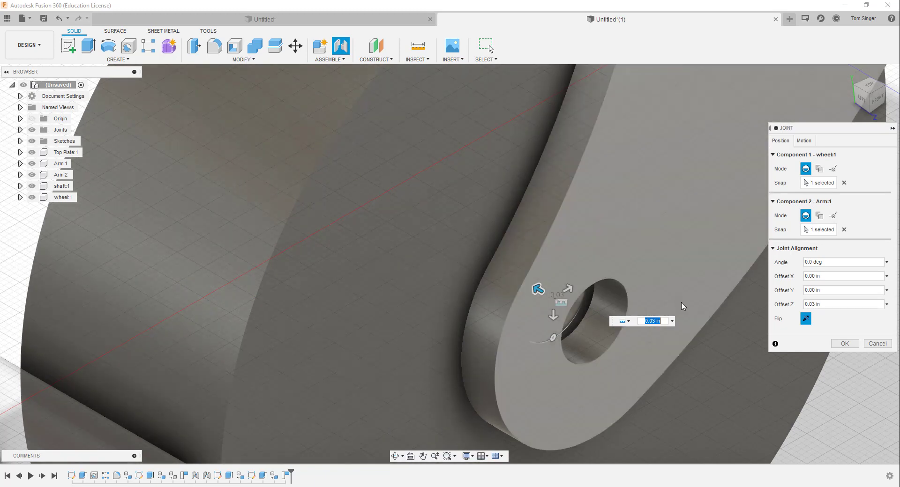
{"action": "key", "text": "BackSpace"}
{"action": "left_click", "coordinate": [861, 100]}
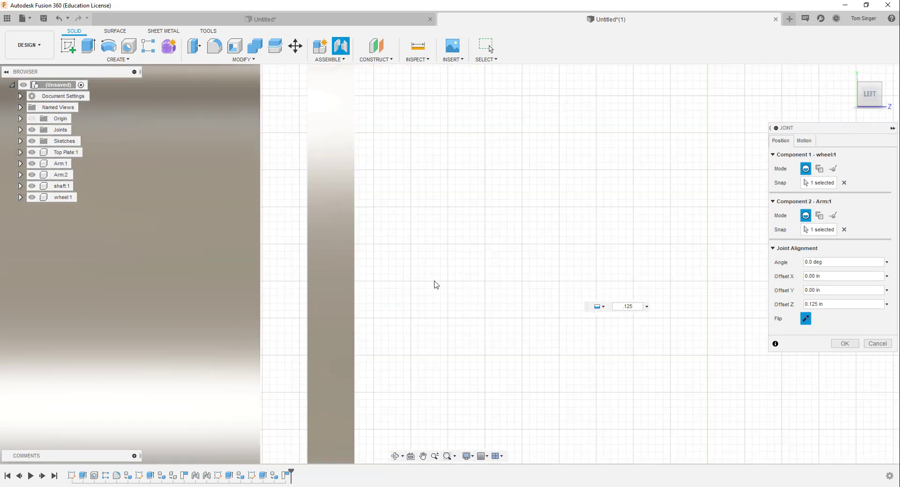
{"action": "scroll", "coordinate": [430, 280], "scroll_direction": "down", "scroll_amount": 4}
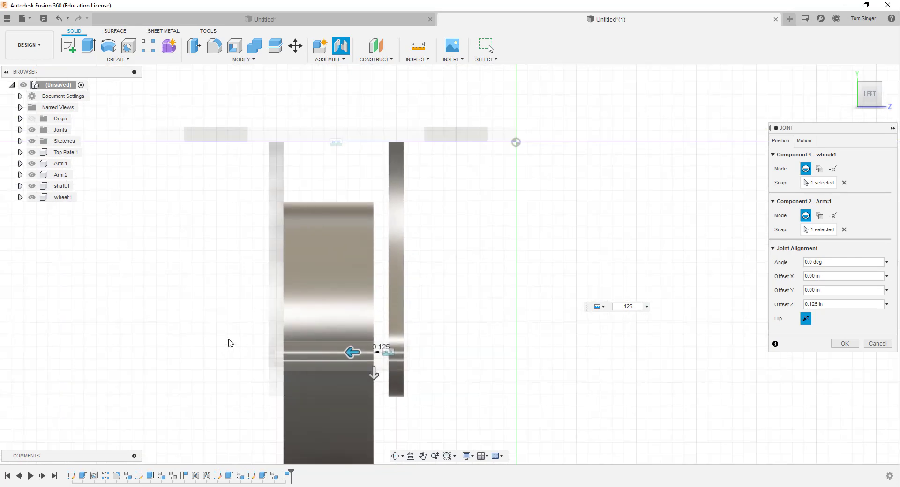
{"action": "scroll", "coordinate": [230, 343], "scroll_direction": "up", "scroll_amount": 4}
{"action": "scroll", "coordinate": [237, 325], "scroll_direction": "down", "scroll_amount": 2}
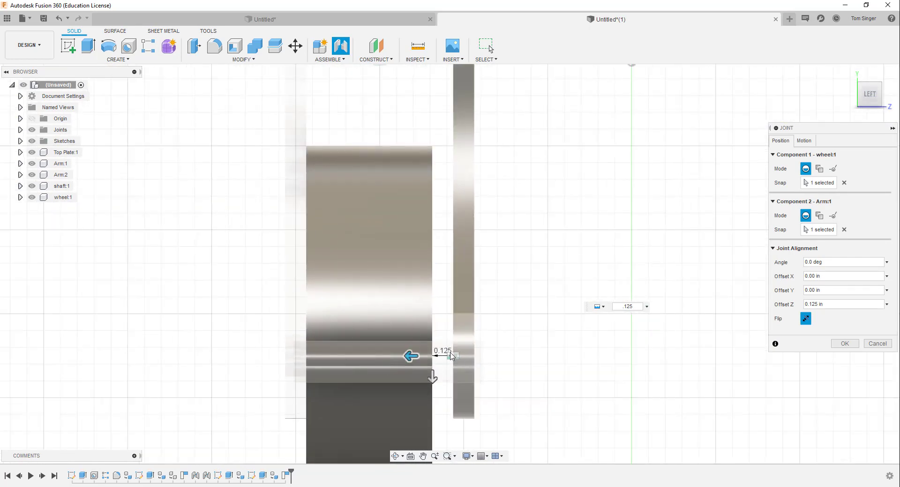
Set the wheel joint's Z offset to 0.0625 in and complete the joint
{"action": "left_click", "coordinate": [821, 305]}
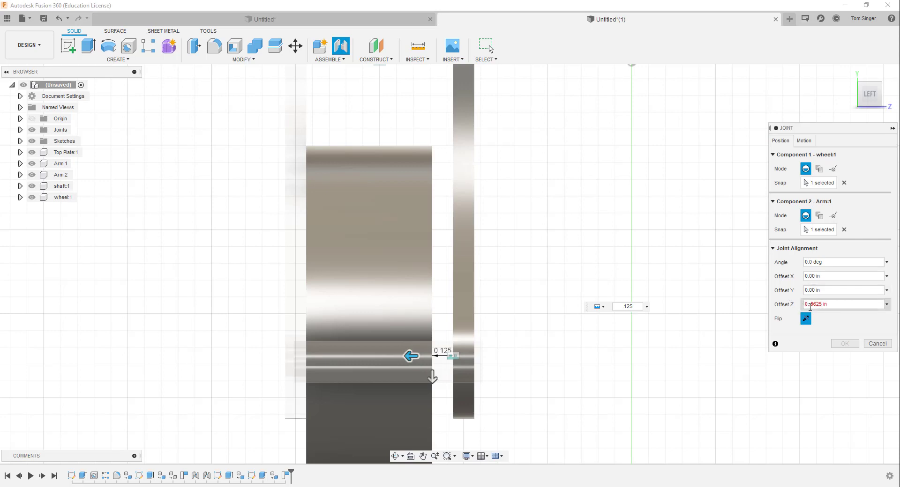
{"action": "key", "text": "BackSpace"}
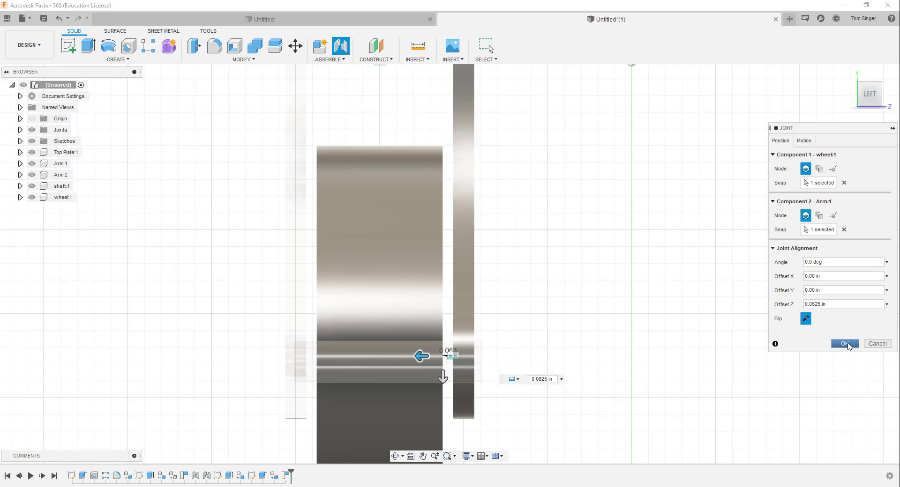
{"action": "left_click", "coordinate": [848, 345]}
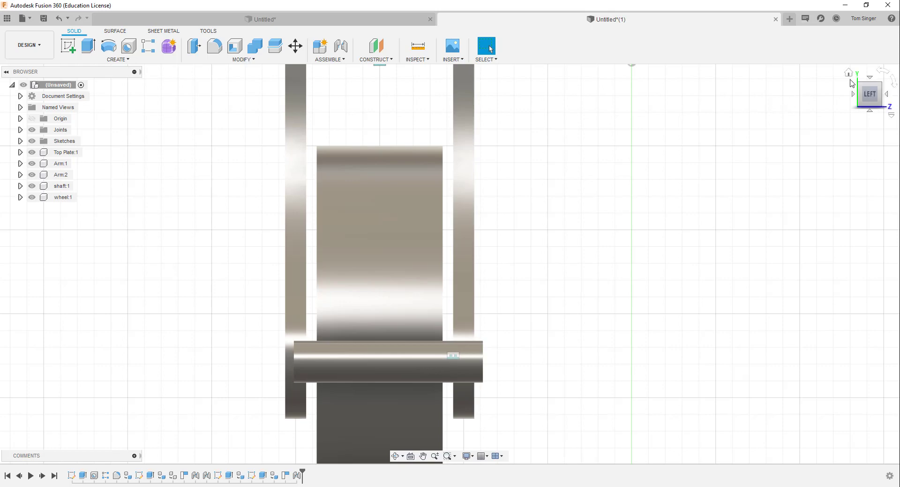
Joint the shaft's end-face centre to the hole centre on the arm's outer face with zero offsets
{"action": "left_click", "coordinate": [848, 73]}
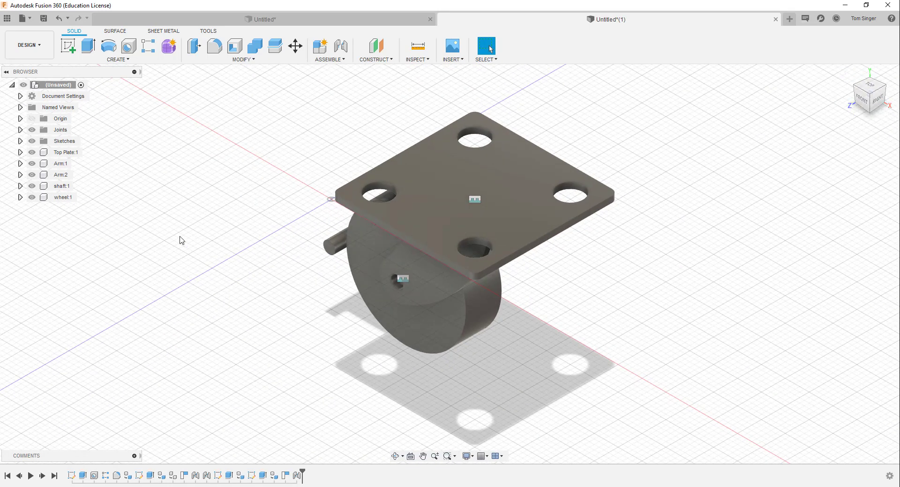
{"action": "left_click", "coordinate": [341, 47]}
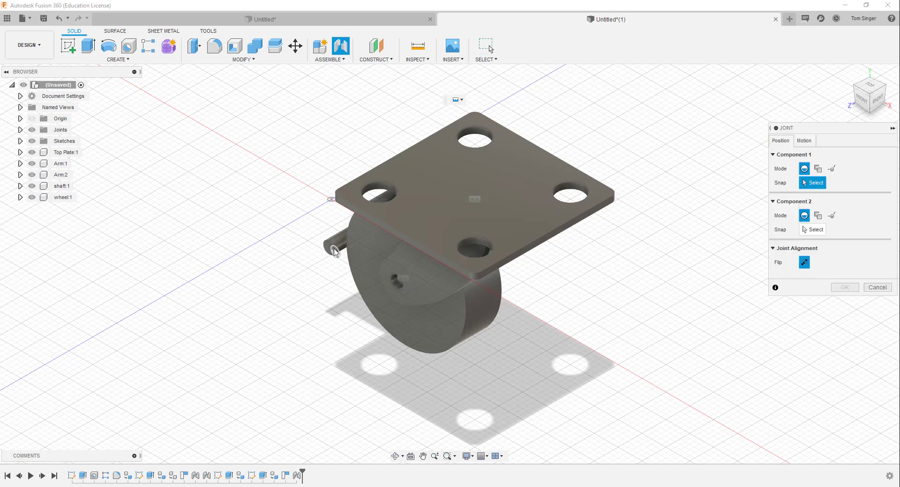
{"action": "scroll", "coordinate": [328, 248], "scroll_direction": "up", "scroll_amount": 3}
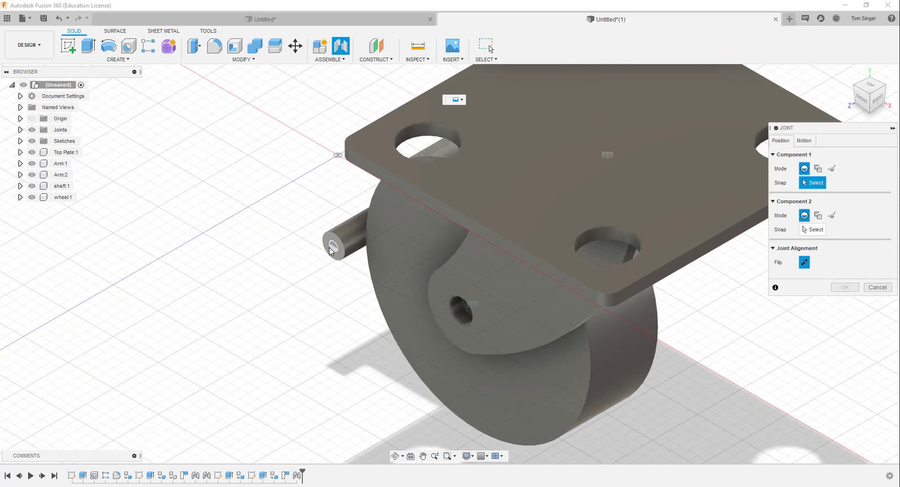
{"action": "left_click", "coordinate": [330, 250]}
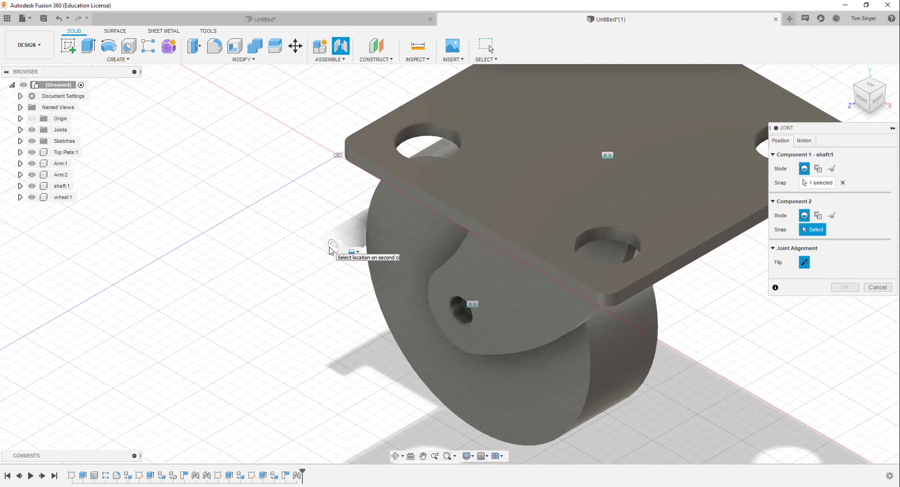
{"action": "left_click", "coordinate": [461, 317]}
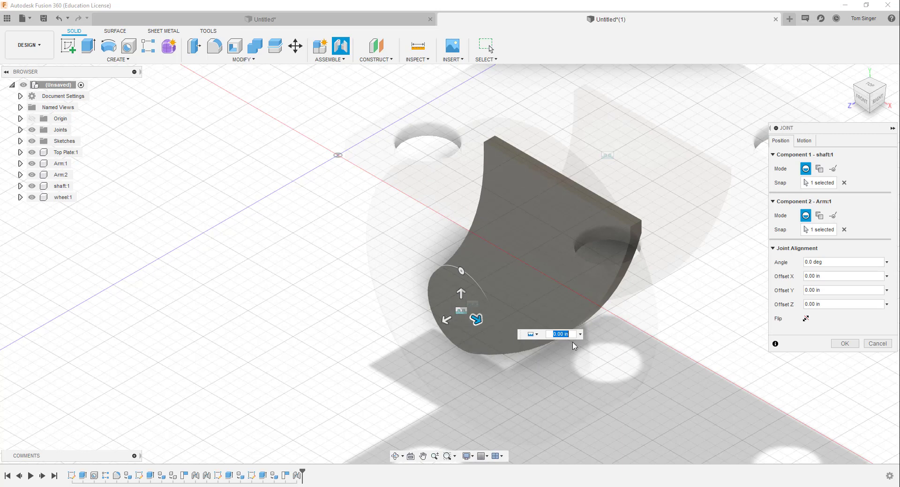
{"action": "left_click", "coordinate": [870, 82]}
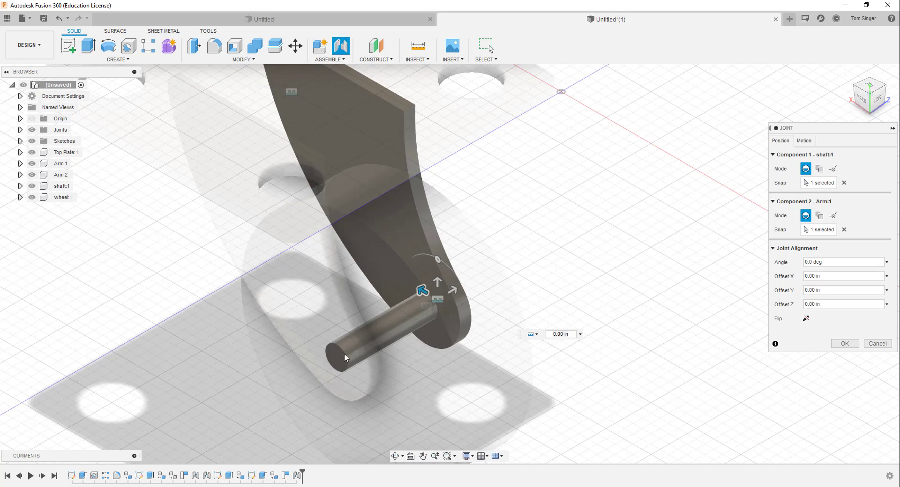
{"action": "left_click", "coordinate": [845, 345]}
Apply the Paint - Enamel Glossy (Yellow) appearance to the shaft body
{"action": "scroll", "coordinate": [332, 389], "scroll_direction": "up", "scroll_amount": 3}
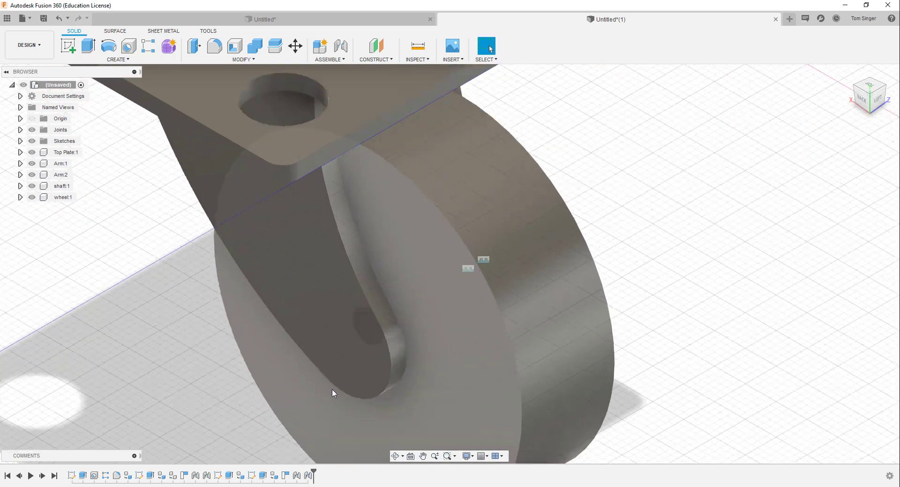
{"action": "scroll", "coordinate": [332, 393], "scroll_direction": "up", "scroll_amount": 2}
{"action": "left_click", "coordinate": [343, 332]}
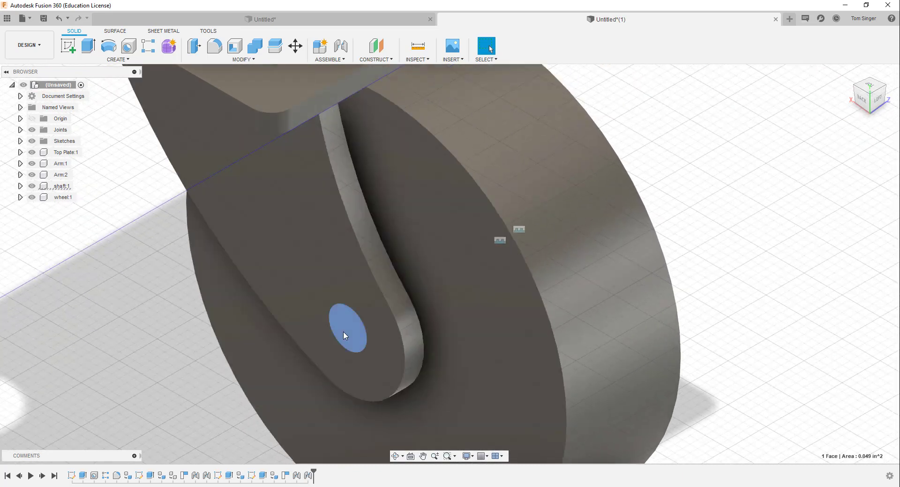
{"action": "right_click", "coordinate": [343, 334]}
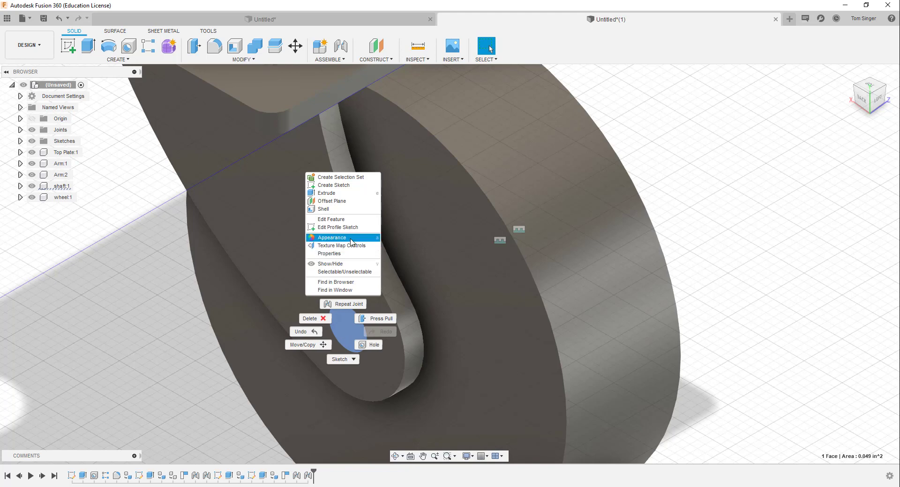
{"action": "left_click", "coordinate": [351, 239]}
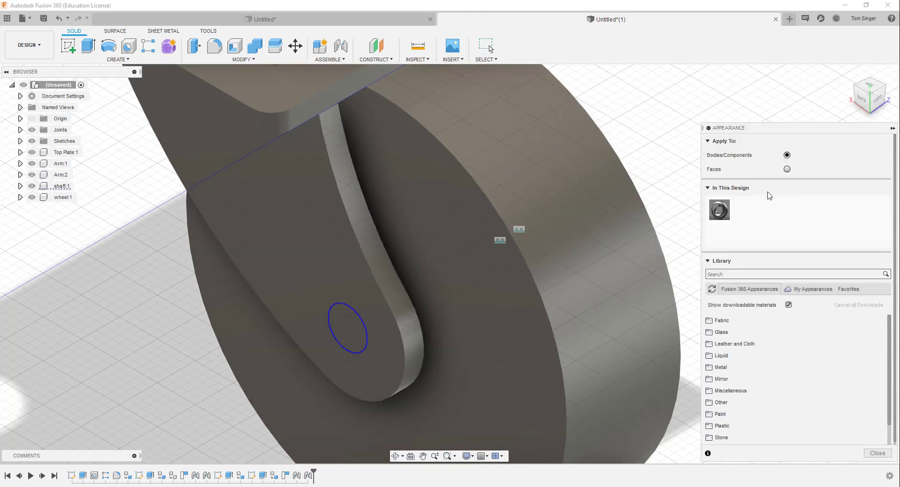
{"action": "scroll", "coordinate": [712, 333], "scroll_direction": "down", "scroll_amount": 2}
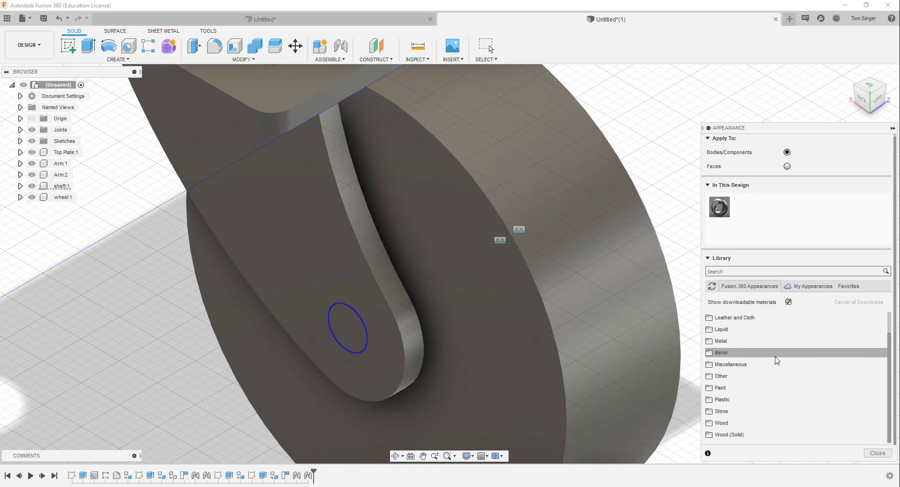
{"action": "left_click", "coordinate": [734, 387]}
{"action": "scroll", "coordinate": [786, 399], "scroll_direction": "down", "scroll_amount": 3}
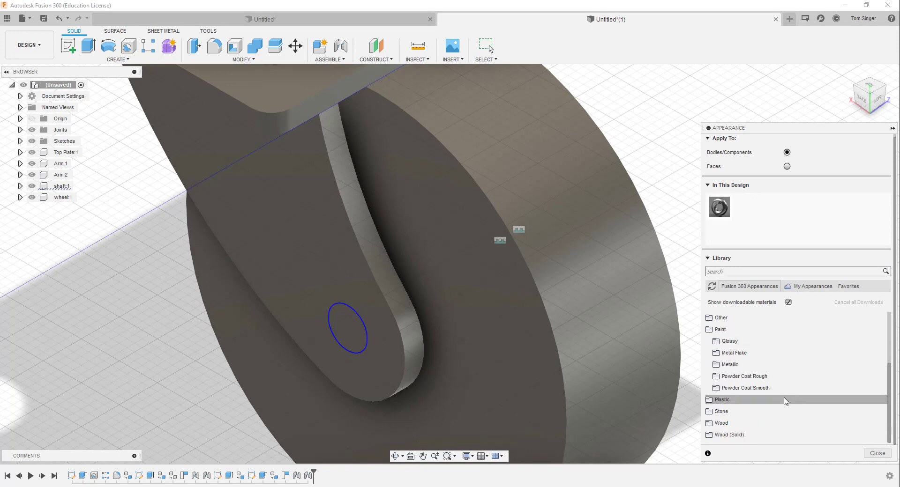
{"action": "left_click", "coordinate": [748, 344]}
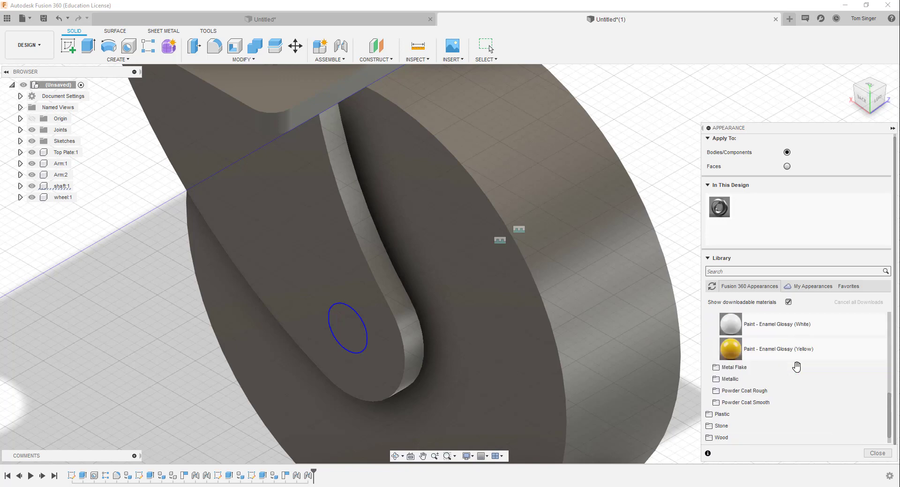
{"action": "scroll", "coordinate": [787, 365], "scroll_direction": "down", "scroll_amount": 1}
{"action": "scroll", "coordinate": [793, 369], "scroll_direction": "down", "scroll_amount": 5}
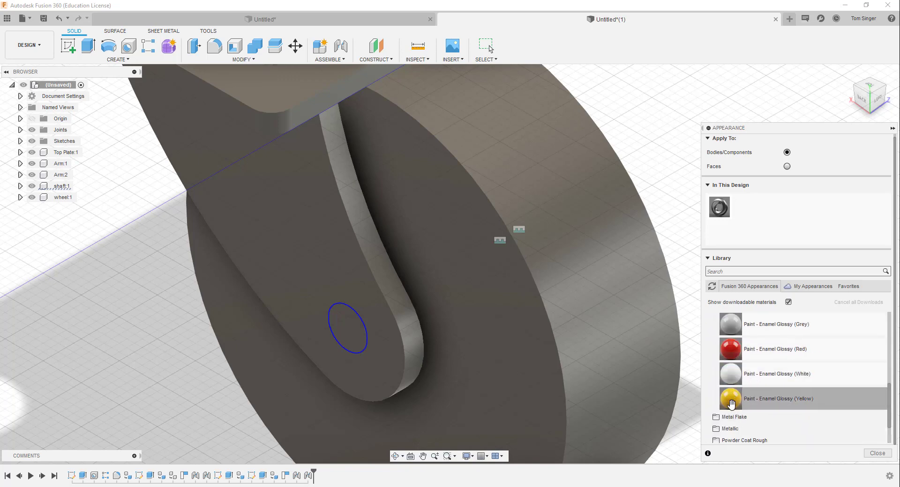
{"action": "left_click_drag", "start_coordinate": [730, 399], "coordinate": [349, 337]}
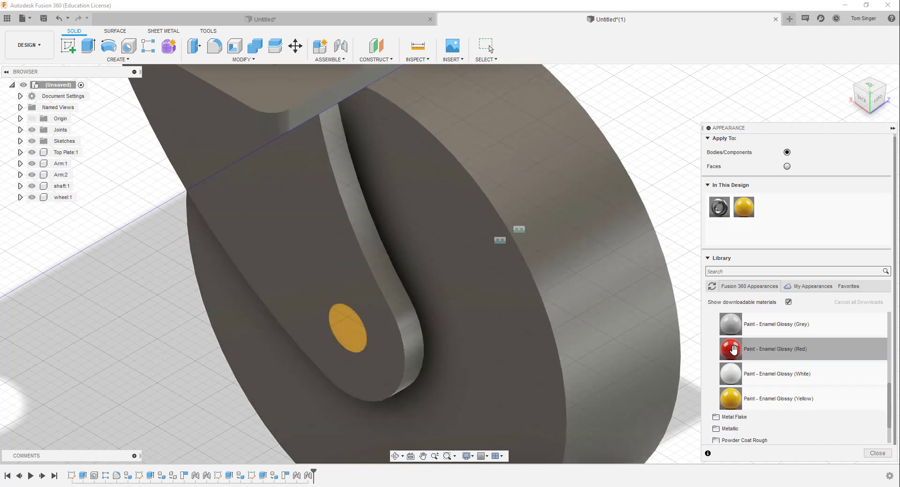
Apply Paint - Enamel Glossy (Red) to the arm and Paint - Enamel Glossy (Dark Grey) to the wheel
{"action": "left_click_drag", "start_coordinate": [733, 350], "coordinate": [300, 213]}
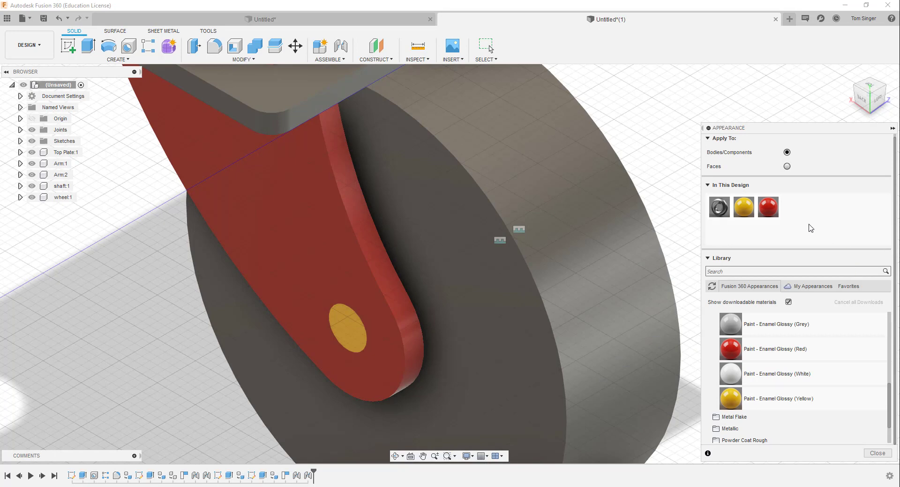
{"action": "scroll", "coordinate": [747, 373], "scroll_direction": "down", "scroll_amount": 3}
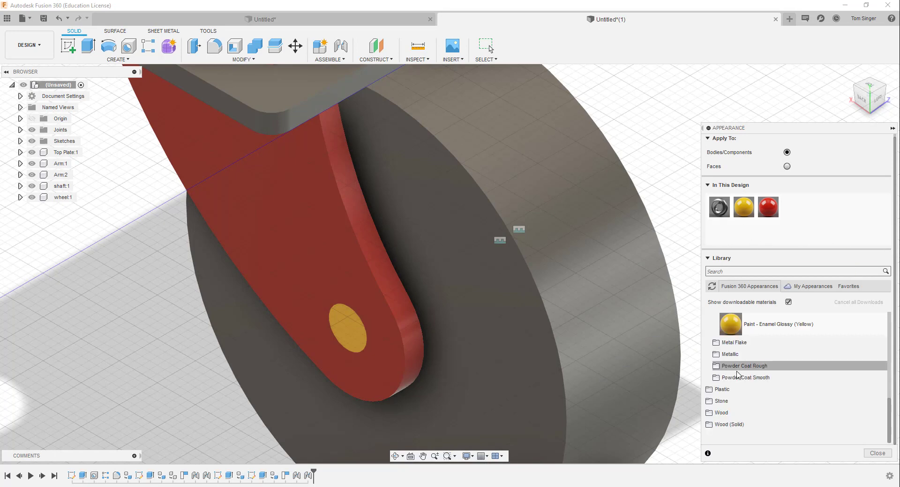
{"action": "scroll", "coordinate": [748, 315], "scroll_direction": "up", "scroll_amount": 3}
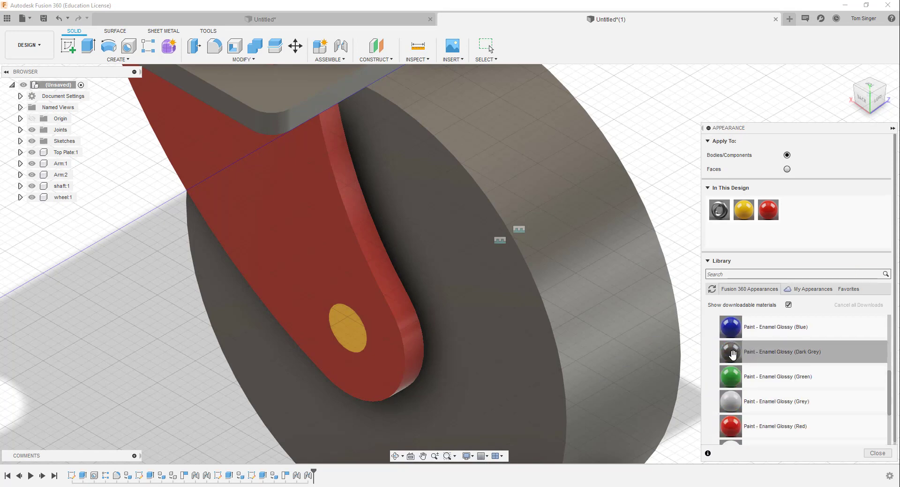
{"action": "left_click_drag", "start_coordinate": [732, 354], "coordinate": [592, 311]}
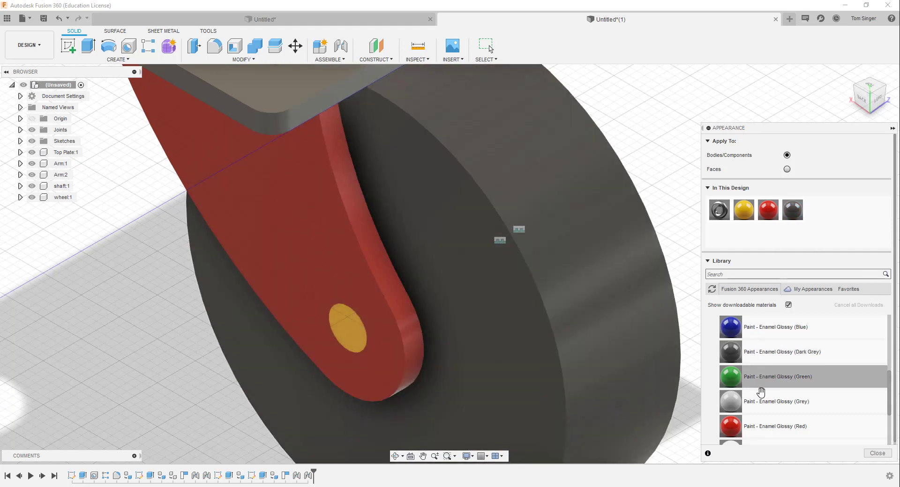
Minimize the Appearance settings and turn the model to examine the painted caster from another side
{"action": "scroll", "coordinate": [683, 220], "scroll_direction": "down", "scroll_amount": 3}
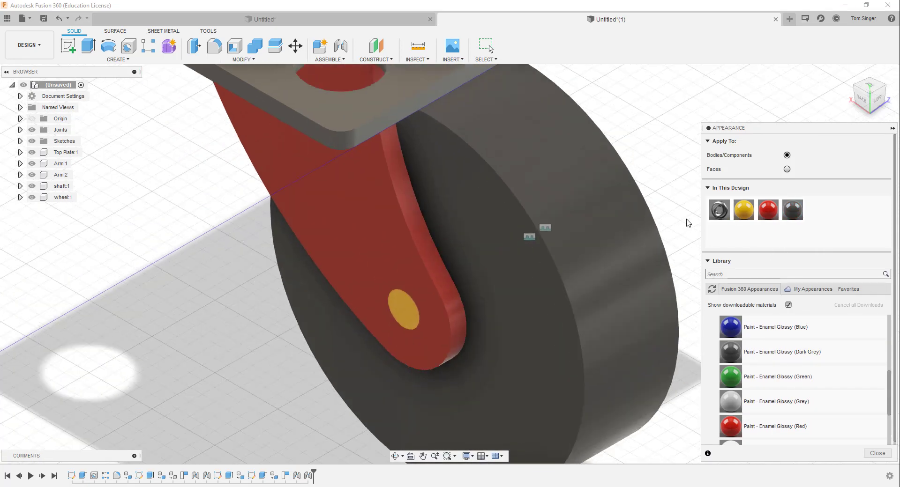
{"action": "left_click", "coordinate": [708, 129]}
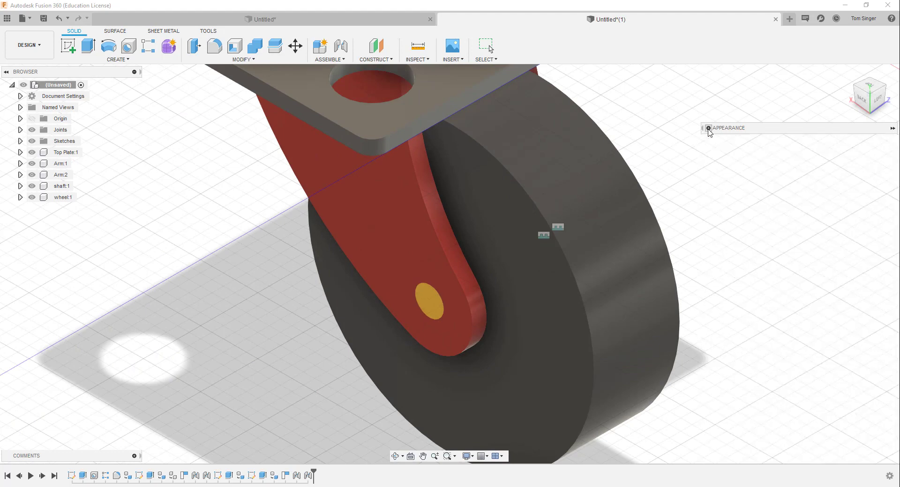
{"action": "left_click", "coordinate": [892, 129]}
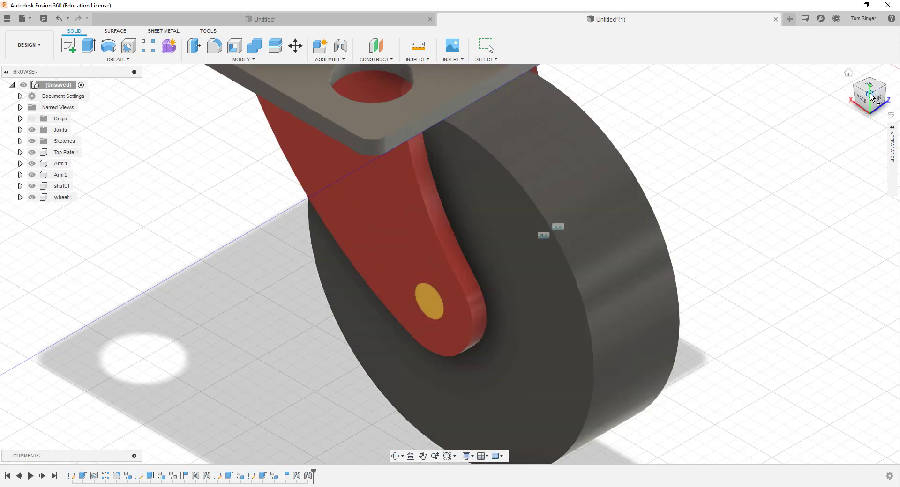
{"action": "left_click", "coordinate": [855, 88]}
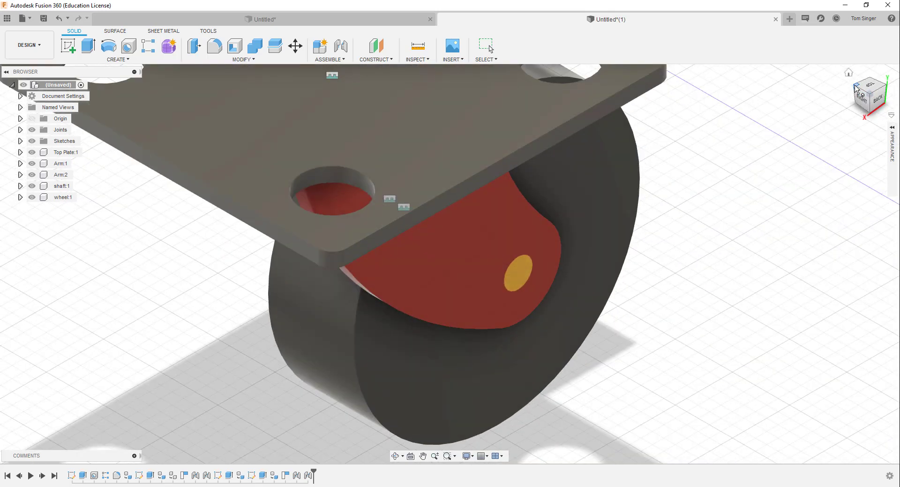
Apply the yellow glossy enamel paint from the design's appearances to the whole shaft, removing the appearances applied to its faces
{"action": "left_click", "coordinate": [854, 88]}
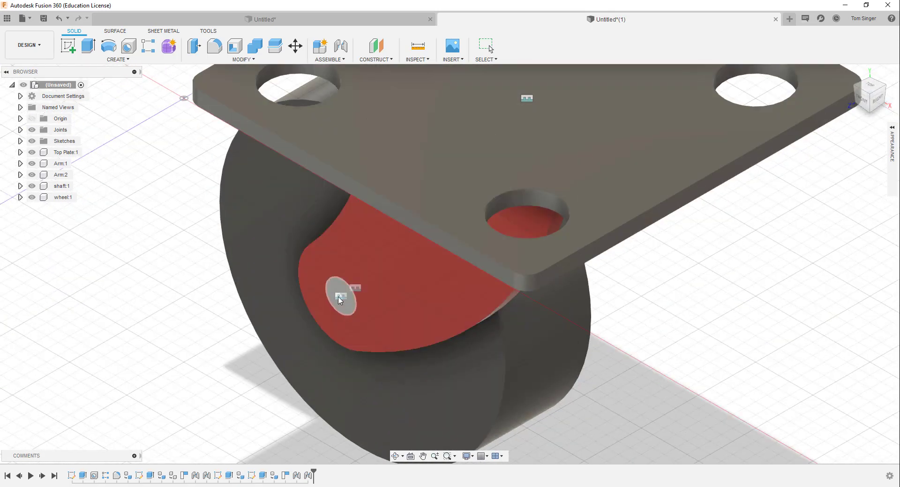
{"action": "left_click", "coordinate": [892, 128]}
{"action": "left_click", "coordinate": [708, 128]}
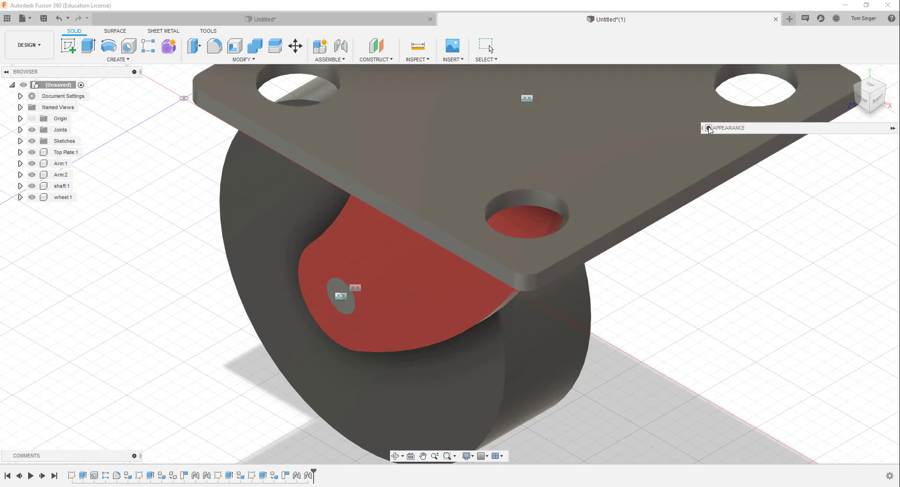
{"action": "left_click_drag", "start_coordinate": [739, 215], "coordinate": [339, 300]}
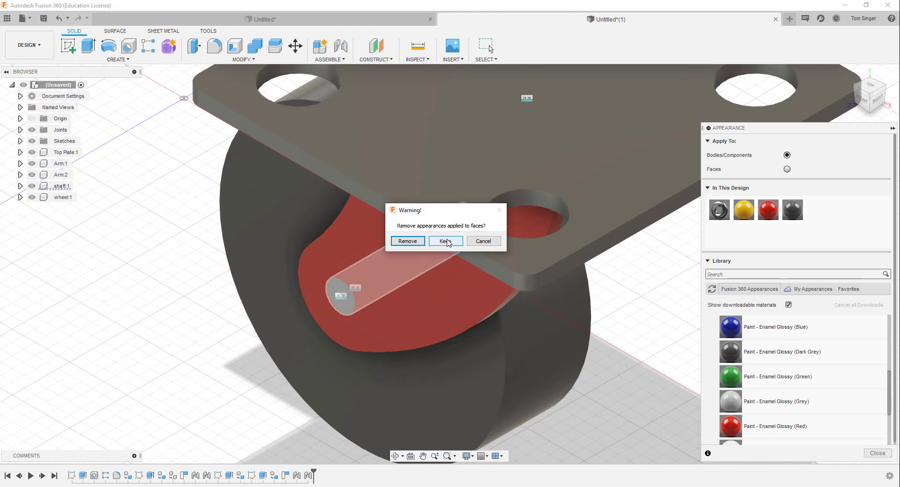
{"action": "left_click", "coordinate": [408, 241]}
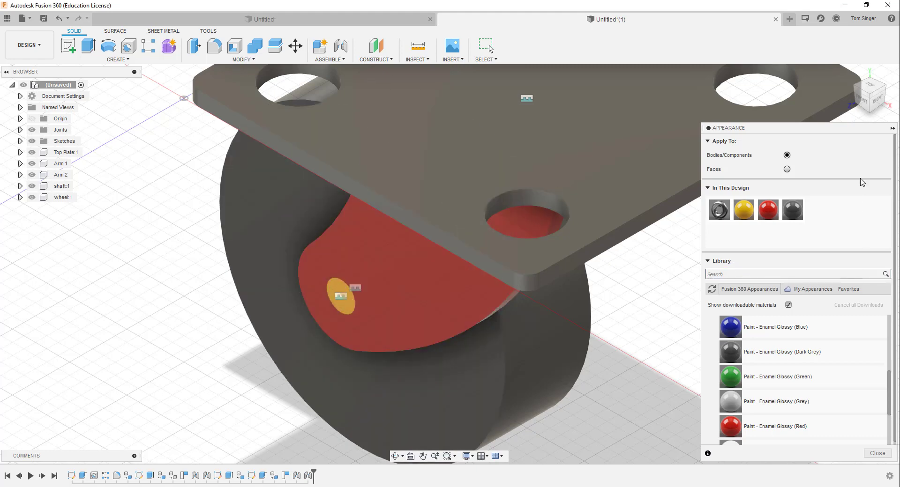
Return the model to its home view and save the design as "caster assembled" in the Caster folder
{"action": "left_click", "coordinate": [869, 78]}
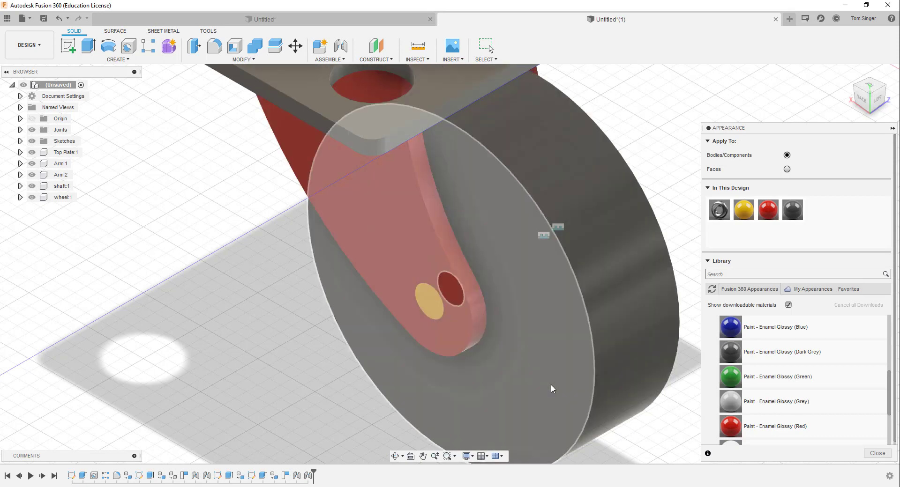
{"action": "left_click", "coordinate": [848, 72]}
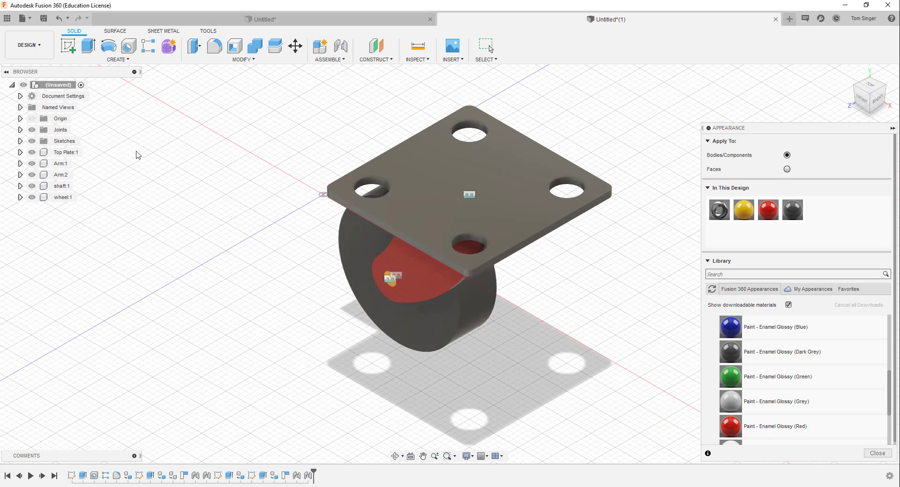
{"action": "left_click", "coordinate": [43, 19]}
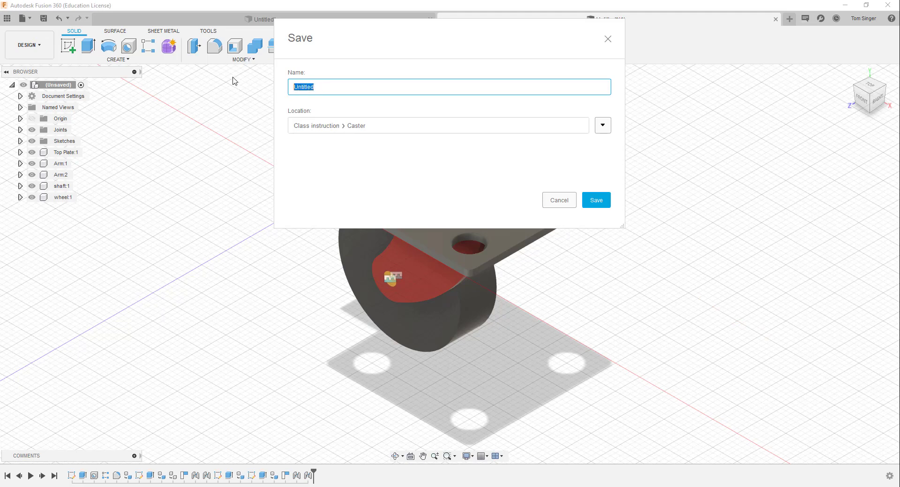
{"action": "type", "text": "caster assemb"}
{"action": "key", "text": "Return"}
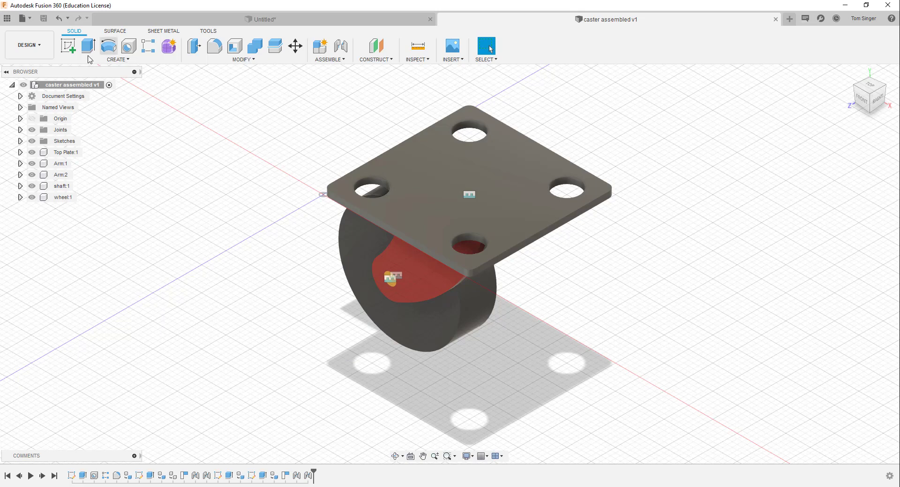
Switch to the Animation workspace and record a corner view of the caster showing its left and front sides
{"action": "left_click", "coordinate": [38, 45]}
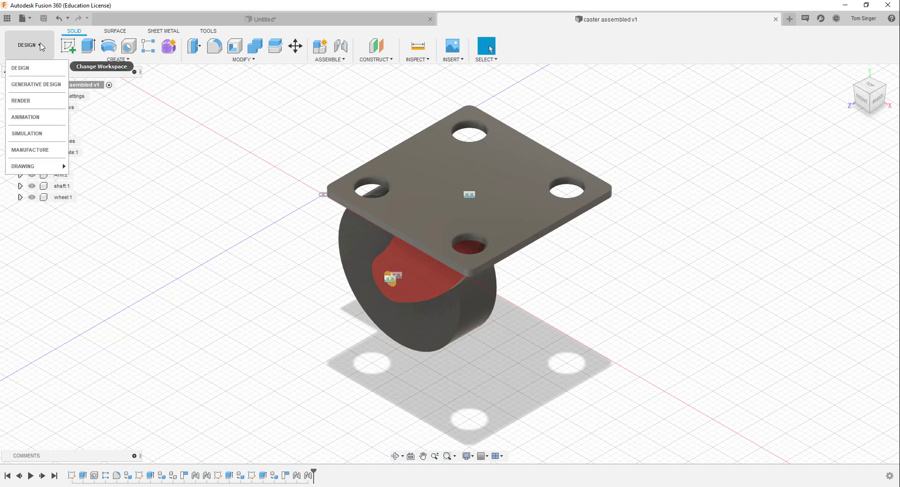
{"action": "left_click", "coordinate": [22, 119]}
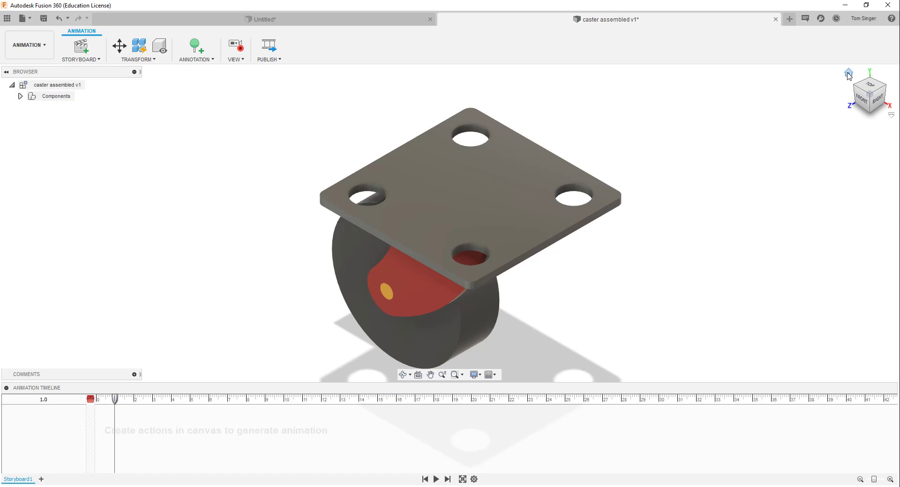
{"action": "left_click", "coordinate": [854, 87]}
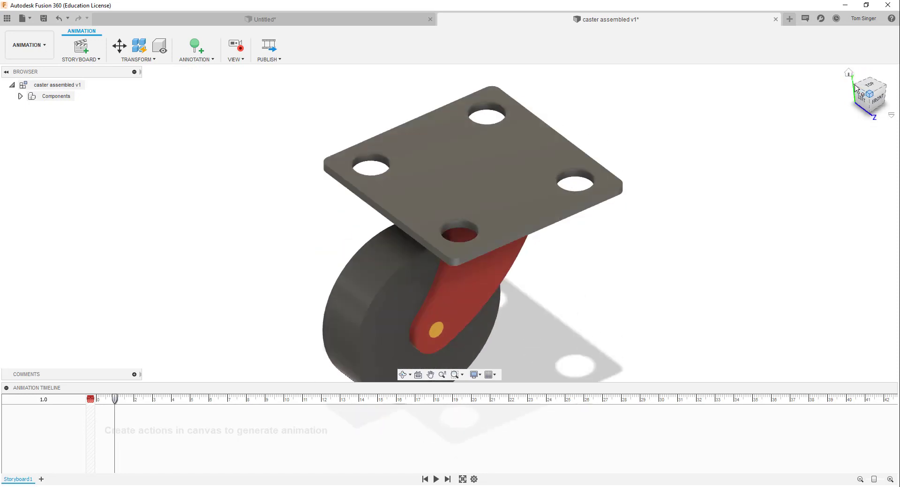
{"action": "scroll", "coordinate": [656, 236], "scroll_direction": "down", "scroll_amount": 3}
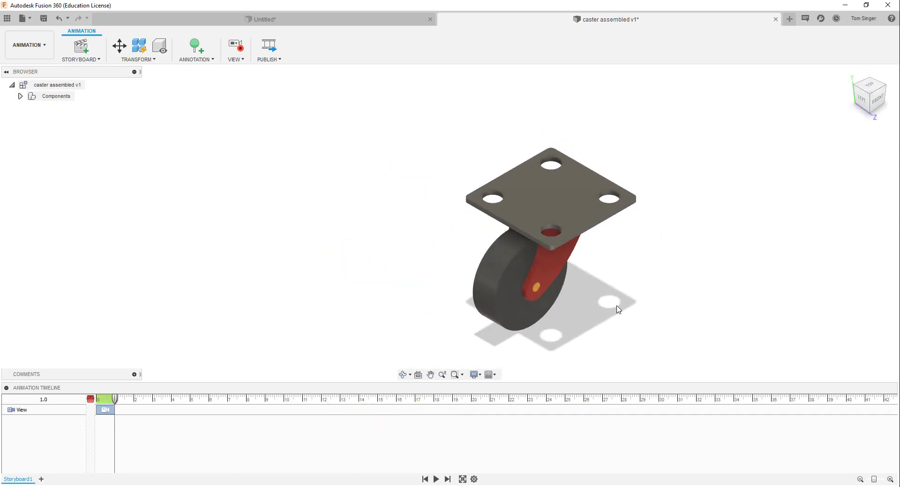
{"action": "scroll", "coordinate": [677, 253], "scroll_direction": "down", "scroll_amount": 2}
{"action": "scroll", "coordinate": [647, 229], "scroll_direction": "up", "scroll_amount": 5}
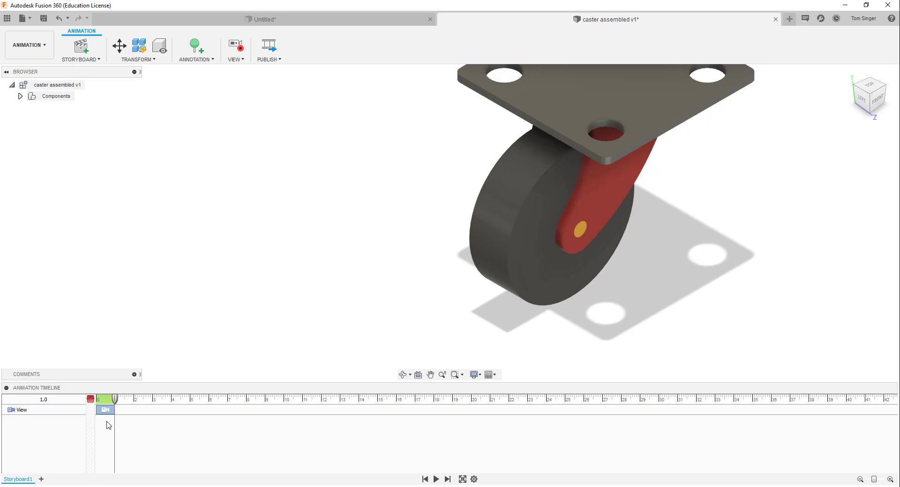
Transform the shaft 3.0 in along Z out of the wheel and lengthen its move action to about 10 seconds
{"action": "left_click", "coordinate": [120, 46]}
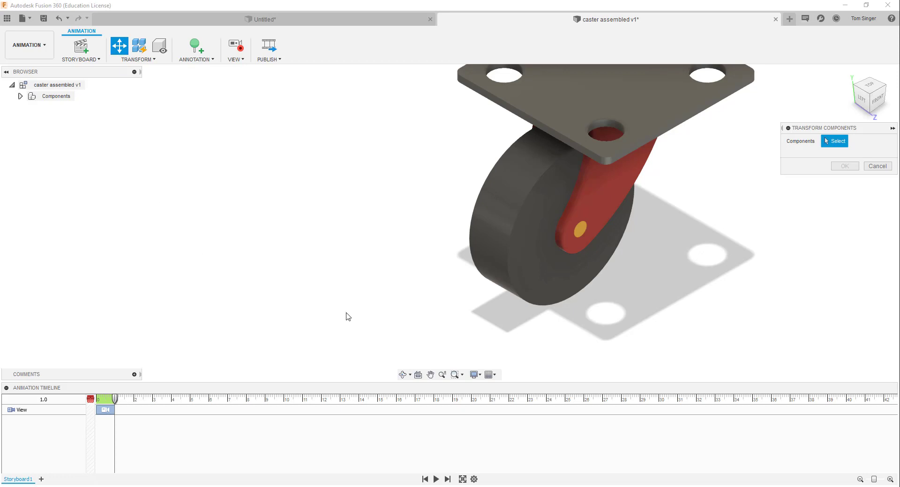
{"action": "left_click", "coordinate": [581, 232]}
{"action": "left_click", "coordinate": [576, 229]}
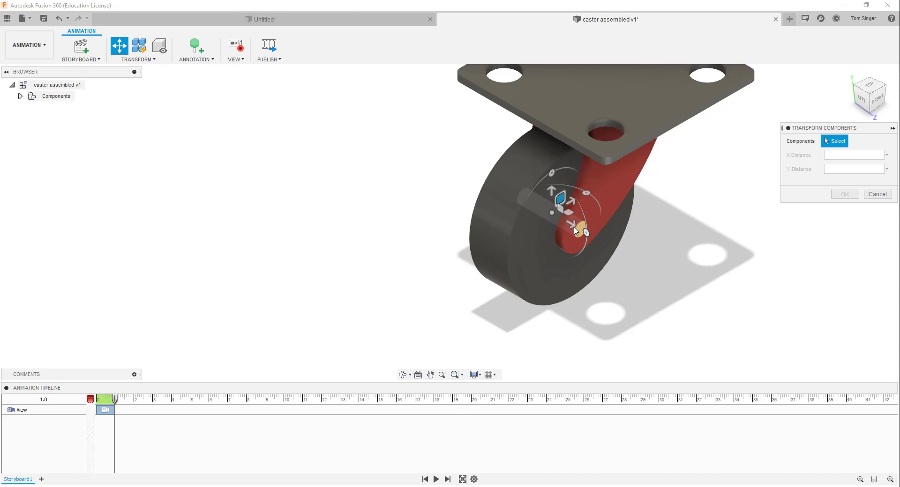
{"action": "left_click", "coordinate": [575, 229]}
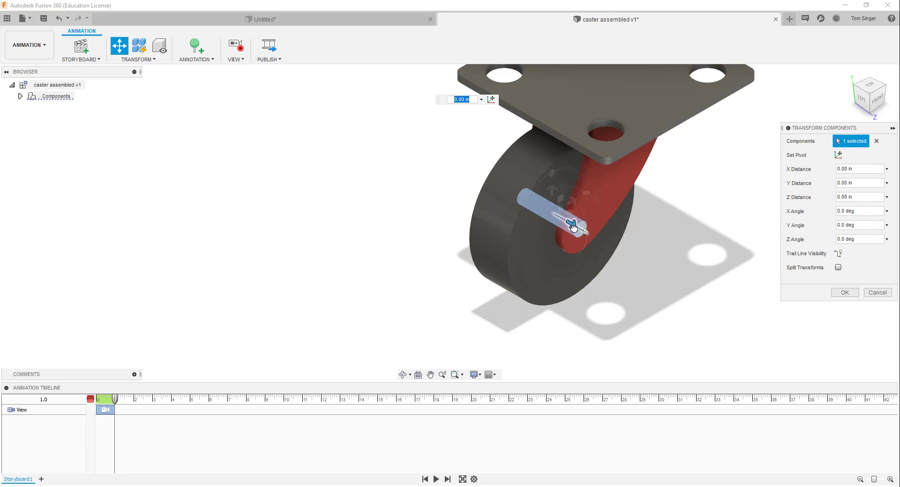
{"action": "left_click_drag", "start_coordinate": [572, 224], "coordinate": [739, 292]}
{"action": "type", "text": "3.0"}
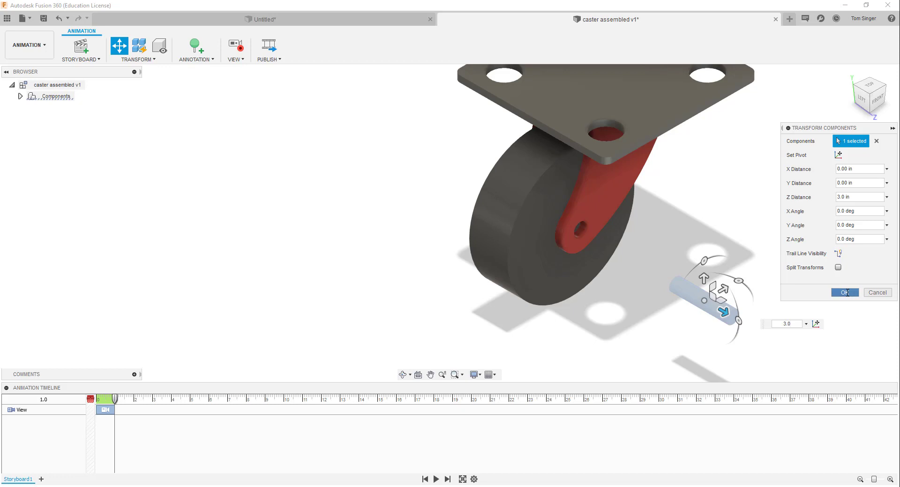
{"action": "left_click", "coordinate": [846, 293]}
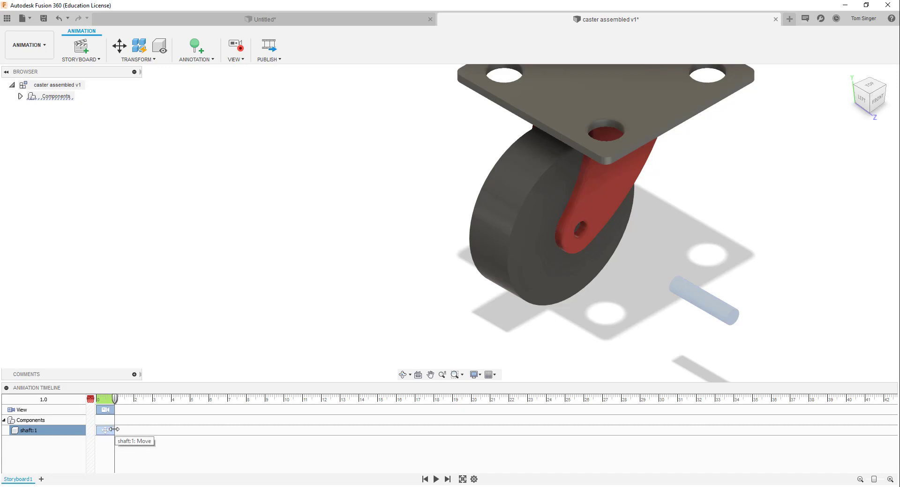
{"action": "left_click_drag", "start_coordinate": [115, 429], "coordinate": [281, 426]}
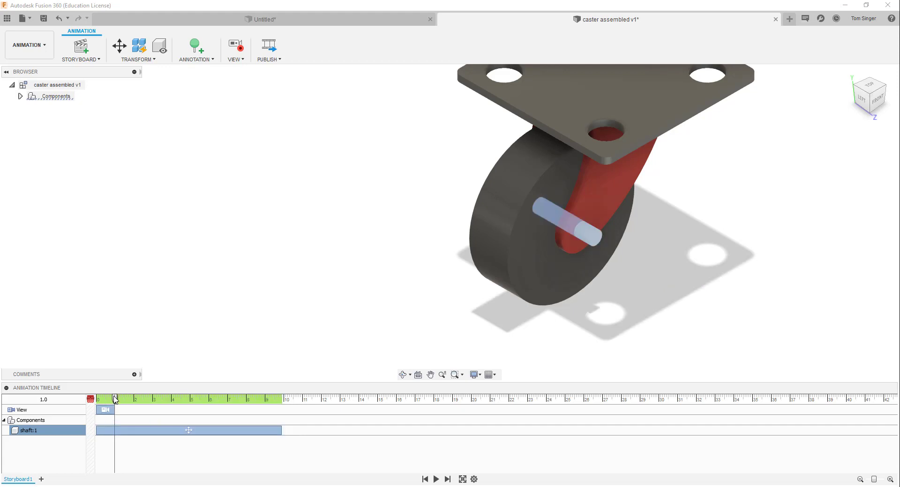
Set the animation playhead to 10.1 seconds and transform the wheel -2.5 in along X, out from between the arms
{"action": "left_click_drag", "start_coordinate": [115, 399], "coordinate": [286, 397]}
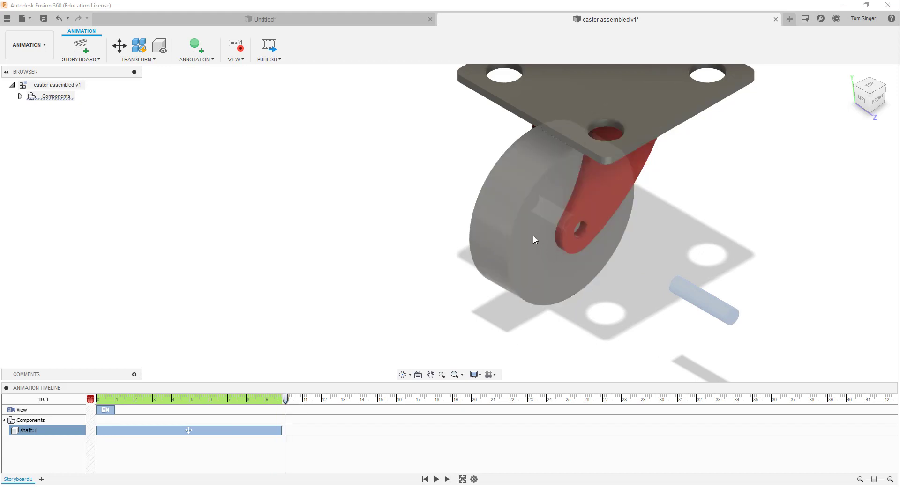
{"action": "left_click", "coordinate": [120, 51]}
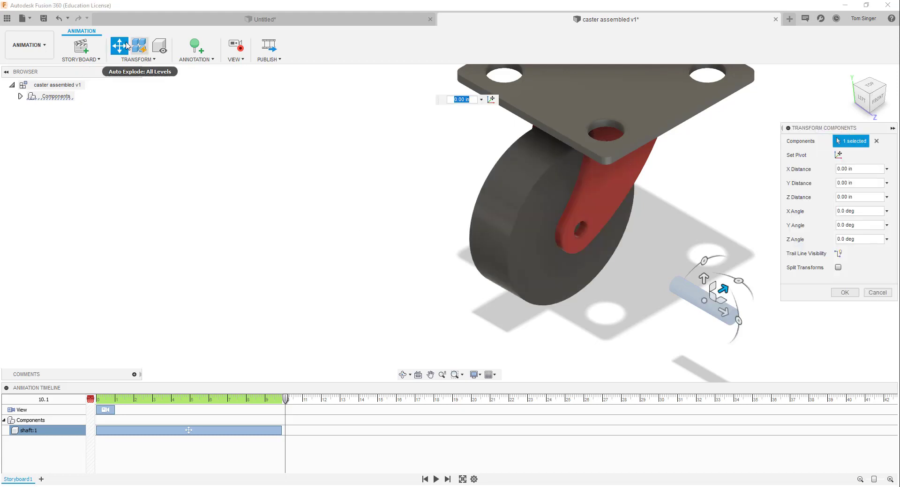
{"action": "left_click", "coordinate": [511, 256]}
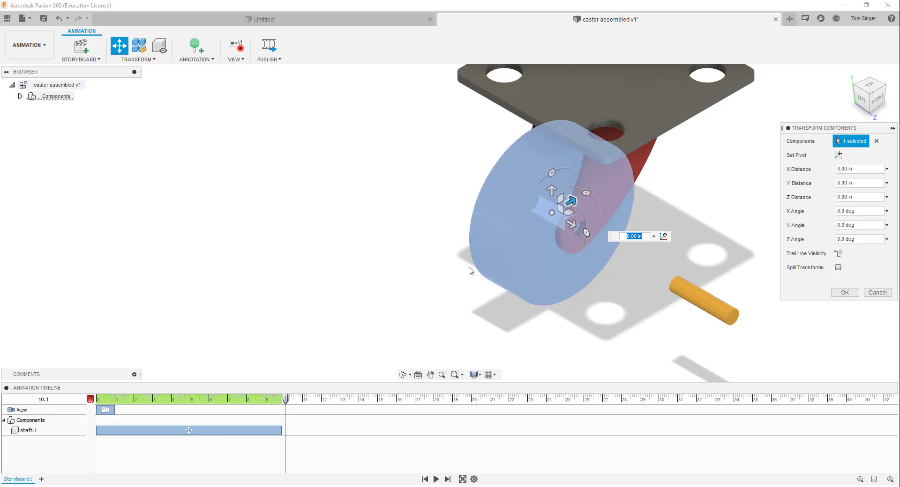
{"action": "scroll", "coordinate": [681, 230], "scroll_direction": "down", "scroll_amount": 2}
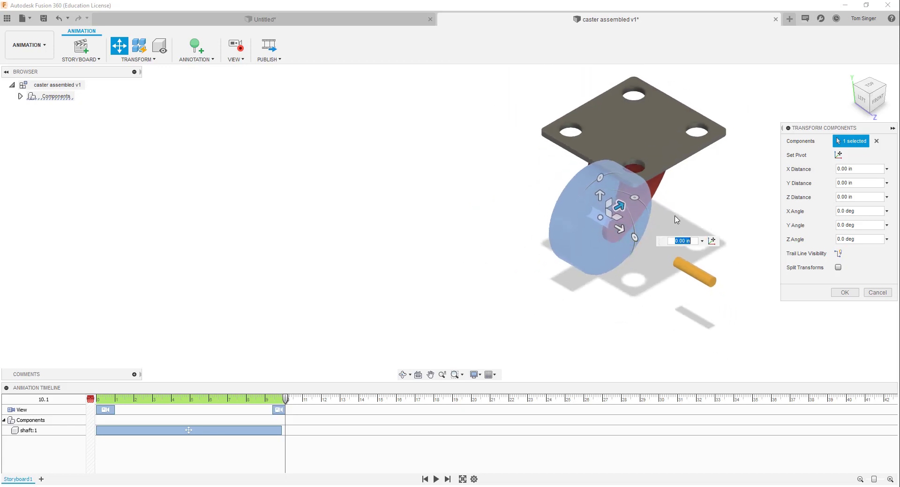
{"action": "scroll", "coordinate": [682, 230], "scroll_direction": "down", "scroll_amount": 2}
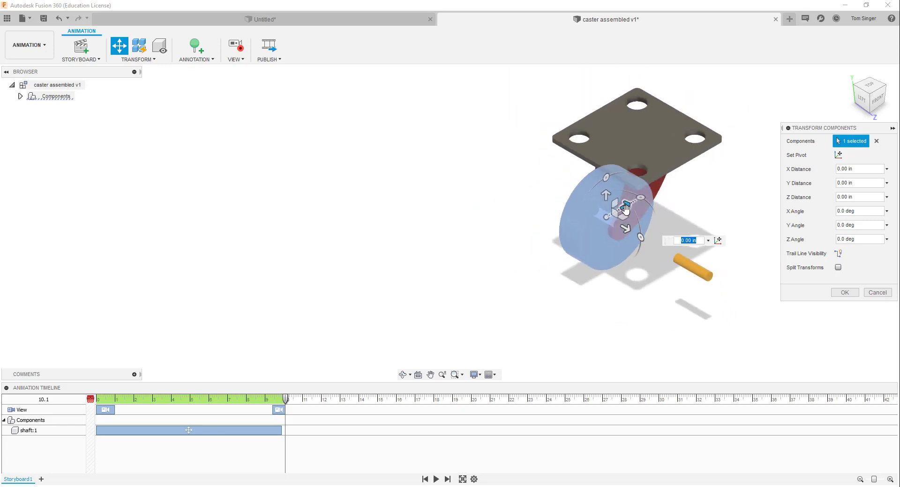
{"action": "left_click_drag", "start_coordinate": [625, 209], "coordinate": [556, 247]}
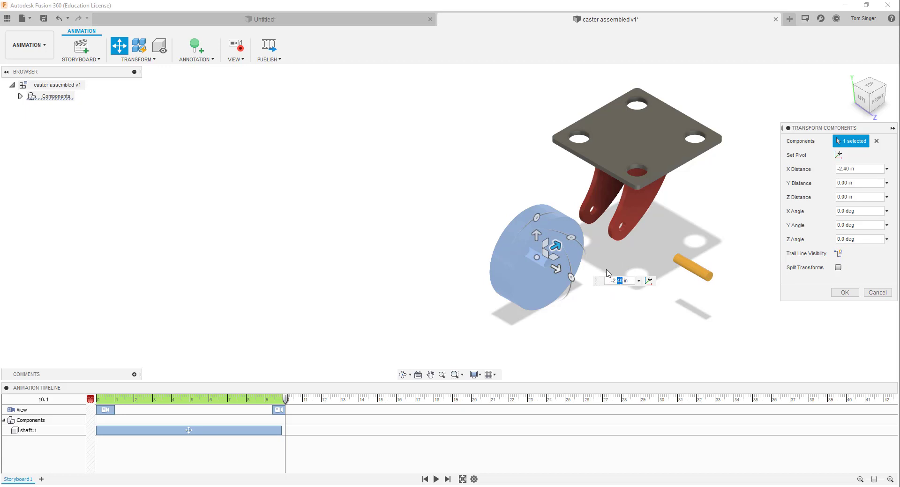
{"action": "type", "text": "5"}
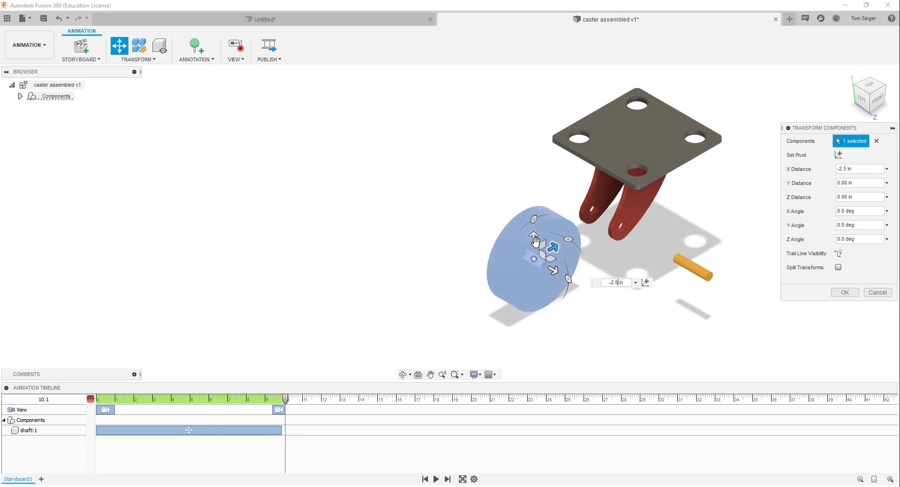
Try to lower the wheel by also setting a Y distance of -2.5 in within the same transform
{"action": "left_click_drag", "start_coordinate": [535, 240], "coordinate": [530, 363]}
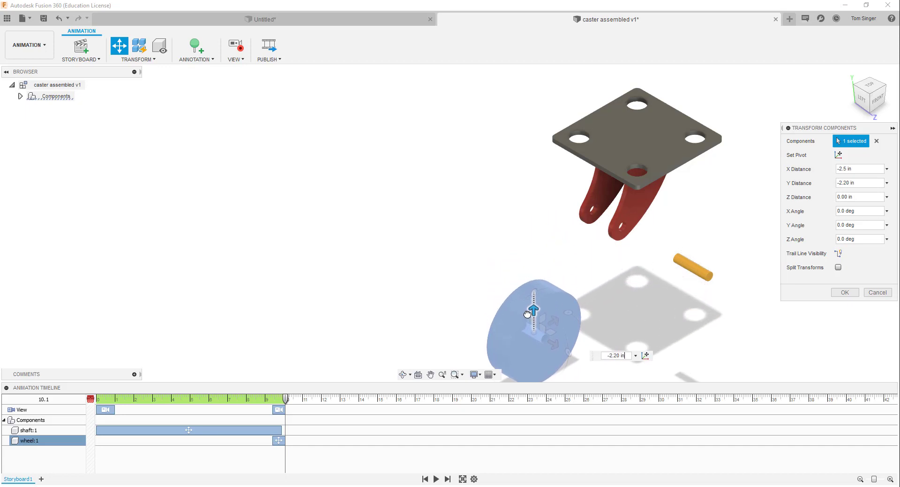
{"action": "left_click", "coordinate": [620, 355]}
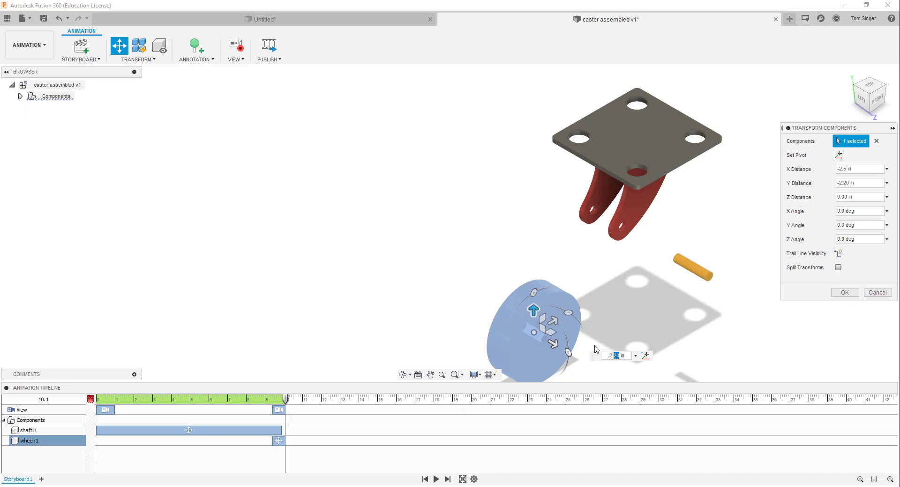
{"action": "type", "text": ".5"}
{"action": "key", "text": "BackSpace"}
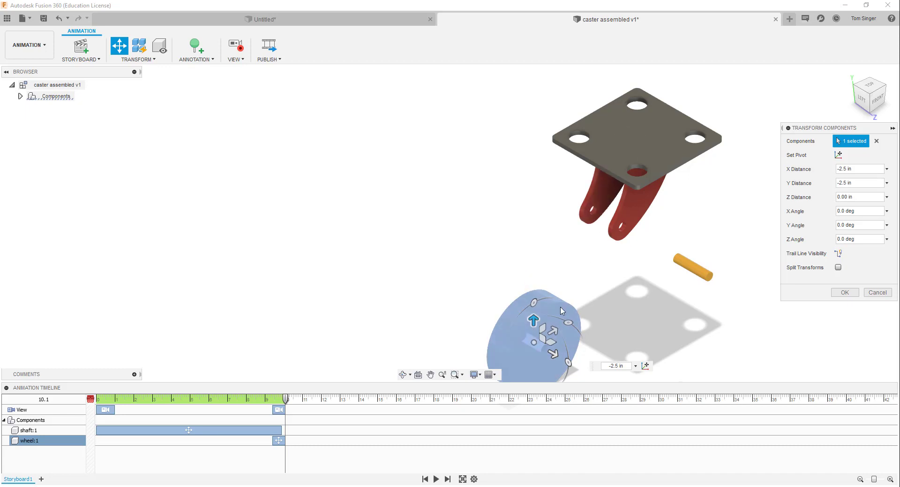
Reset the wheel's Y distance to 0 and confirm the transform with only its X movement
{"action": "left_click", "coordinate": [844, 184]}
{"action": "left_click_drag", "start_coordinate": [854, 183], "coordinate": [836, 183]}
{"action": "key", "text": "BackSpace"}
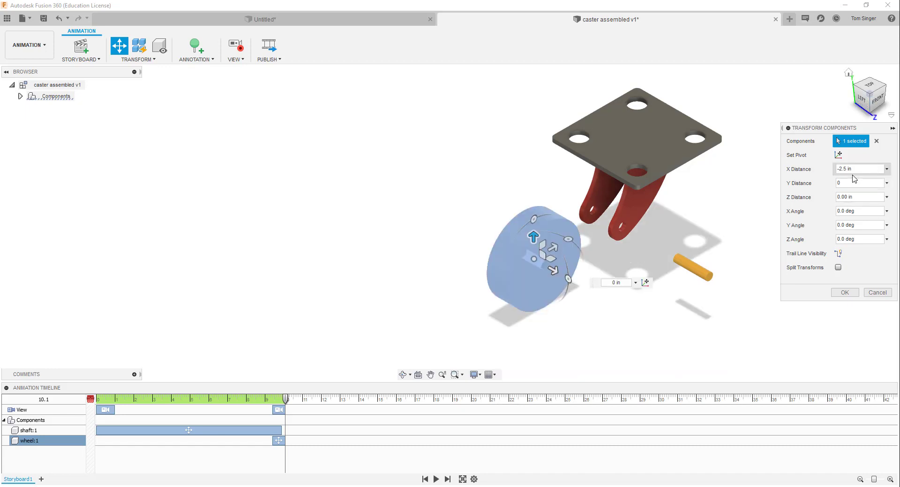
{"action": "left_click", "coordinate": [847, 294]}
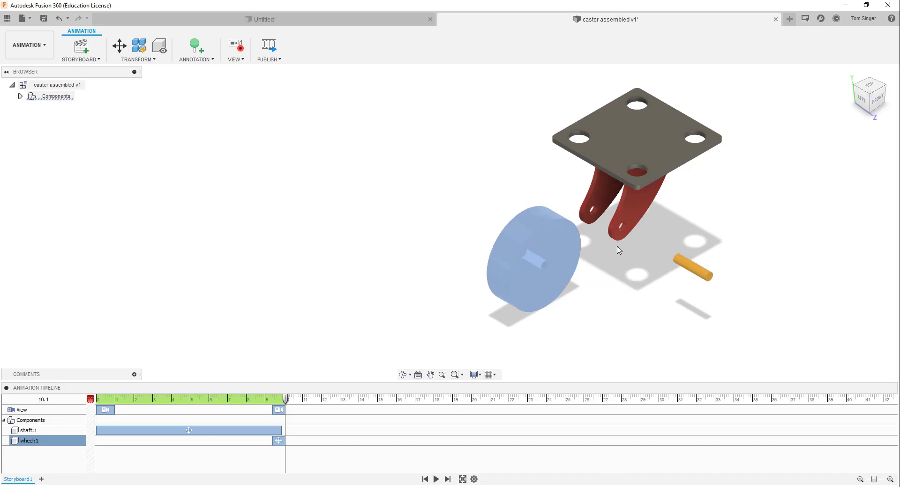
Transform the wheel -2.5 in along Y as a separate move, lowering it below the bracket
{"action": "left_click", "coordinate": [119, 47]}
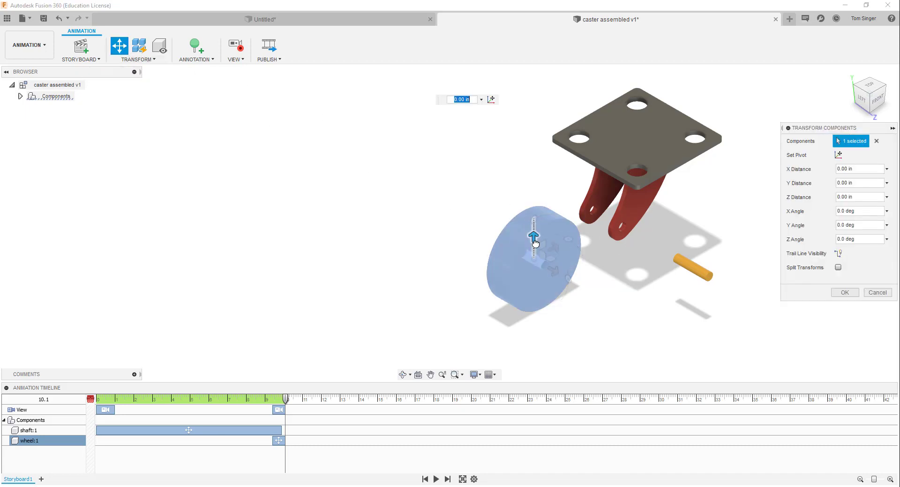
{"action": "left_click_drag", "start_coordinate": [535, 243], "coordinate": [534, 298]}
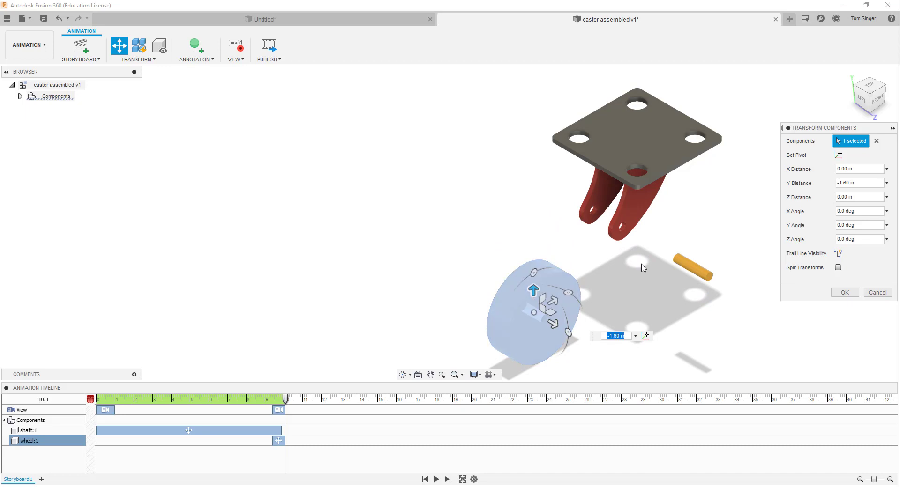
{"action": "left_click", "coordinate": [856, 183]}
{"action": "type", "text": "-"}
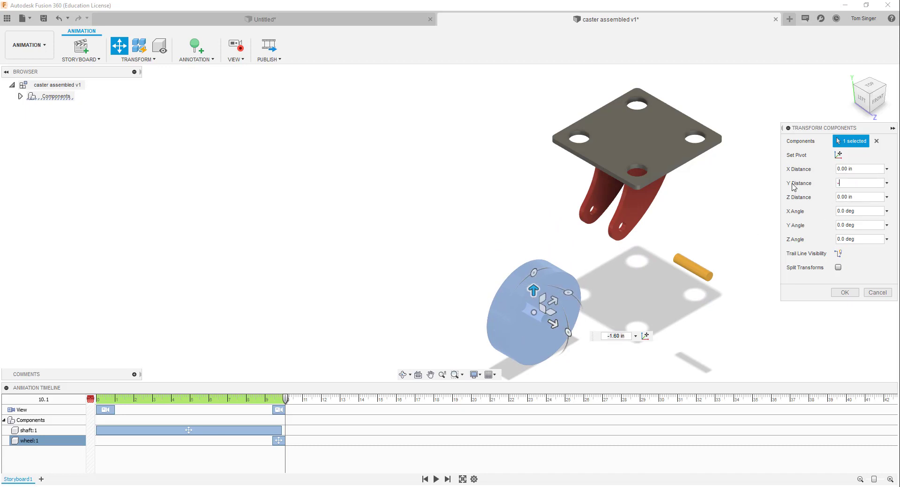
{"action": "type", "text": "2.5"}
{"action": "key", "text": "Return"}
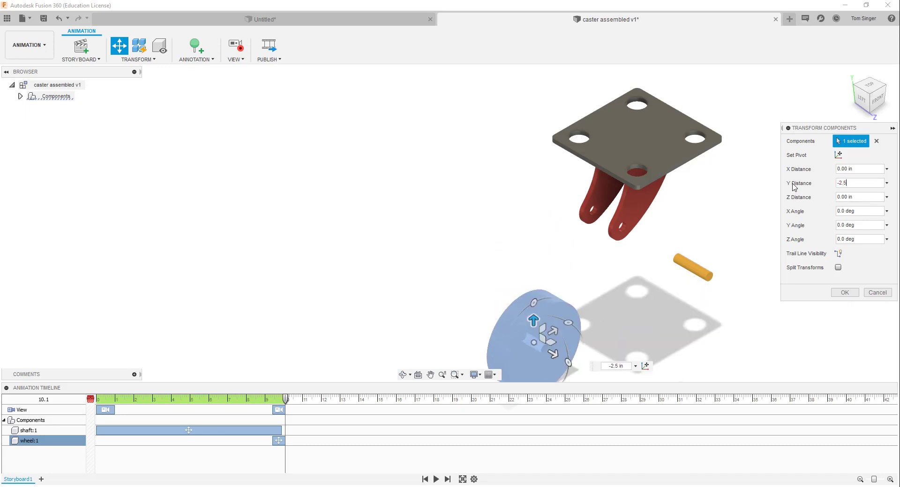
{"action": "left_click", "coordinate": [845, 293]}
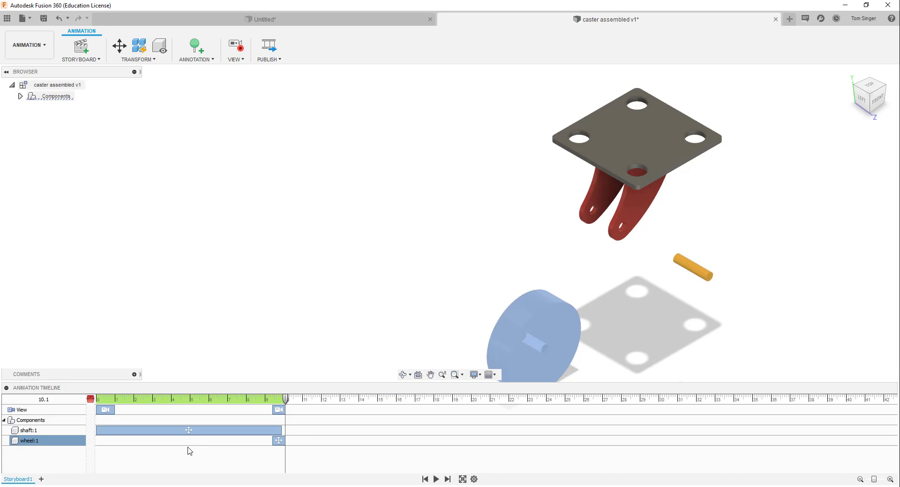
Stretch the wheel's move action on the timeline to run from about 4.8 to 11.2 seconds
{"action": "left_click", "coordinate": [278, 441]}
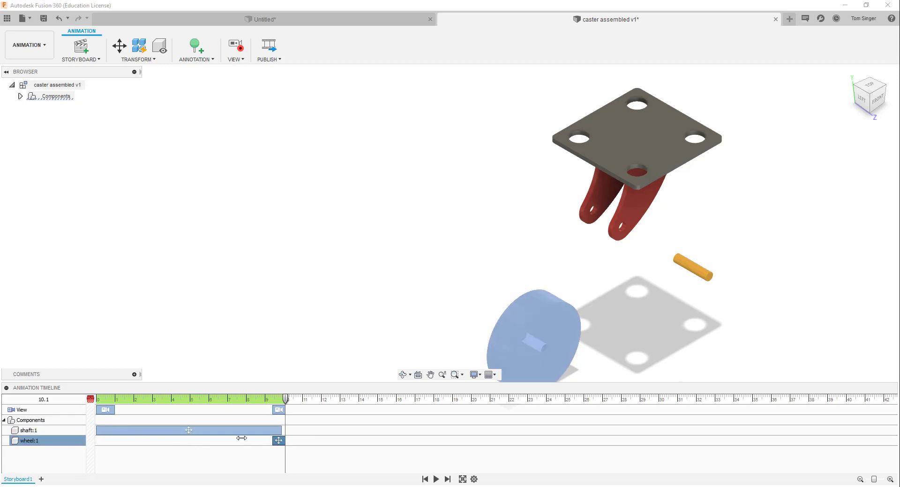
{"action": "left_click_drag", "start_coordinate": [241, 438], "coordinate": [186, 439]}
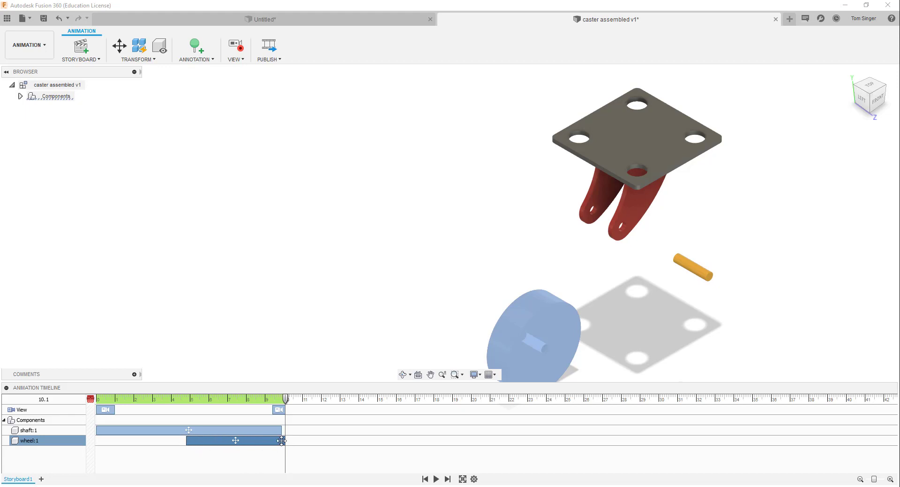
{"action": "left_click_drag", "start_coordinate": [281, 441], "coordinate": [306, 440]}
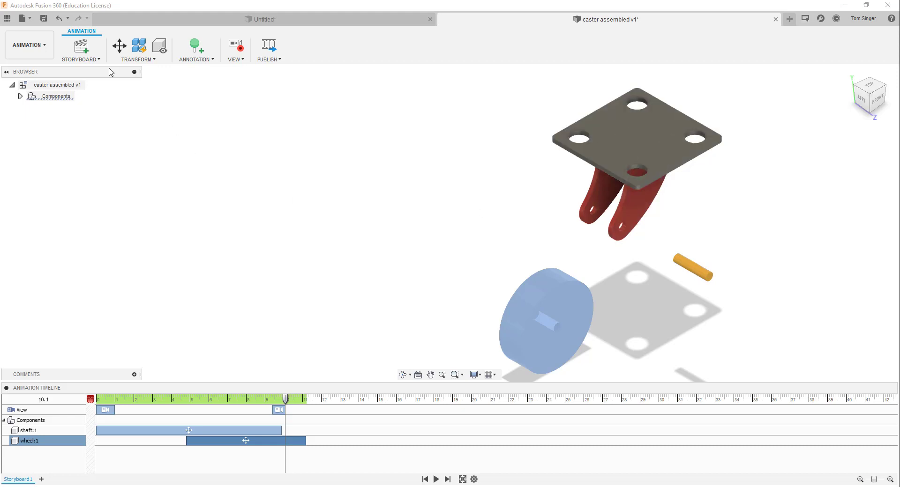
Transform the arm nearest the shaft 1.5 in along Z, away from the plate
{"action": "left_click", "coordinate": [119, 46]}
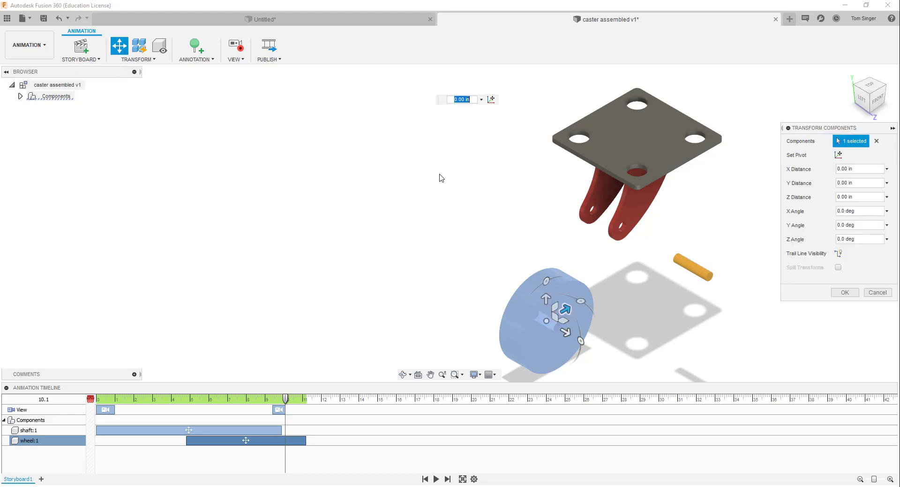
{"action": "left_click", "coordinate": [640, 195]}
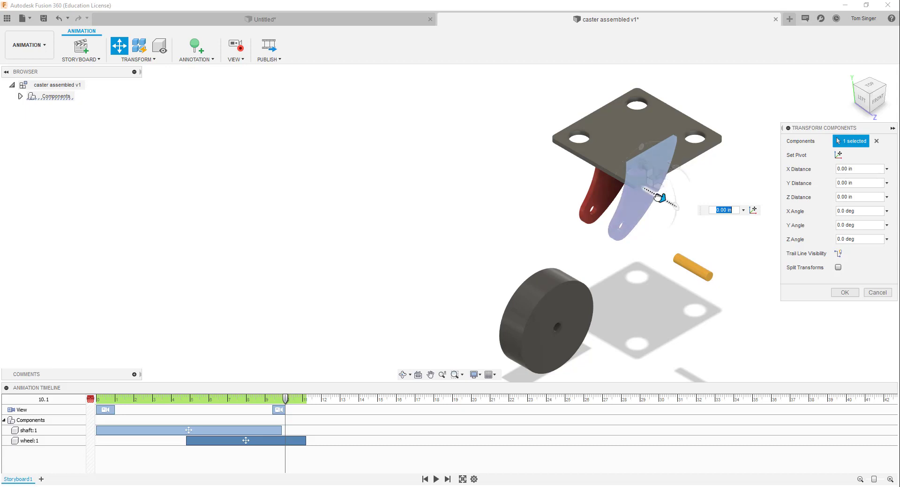
{"action": "left_click_drag", "start_coordinate": [656, 196], "coordinate": [703, 211]}
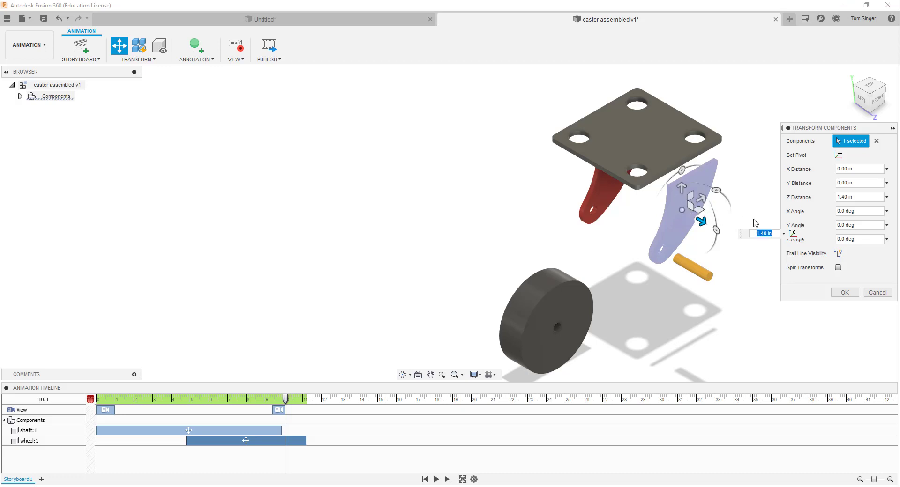
{"action": "left_click", "coordinate": [766, 233]}
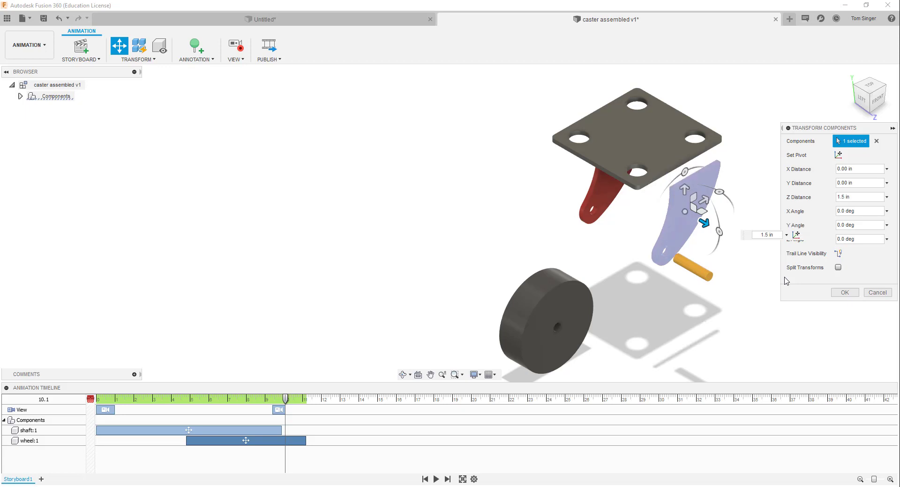
{"action": "key", "text": "Return"}
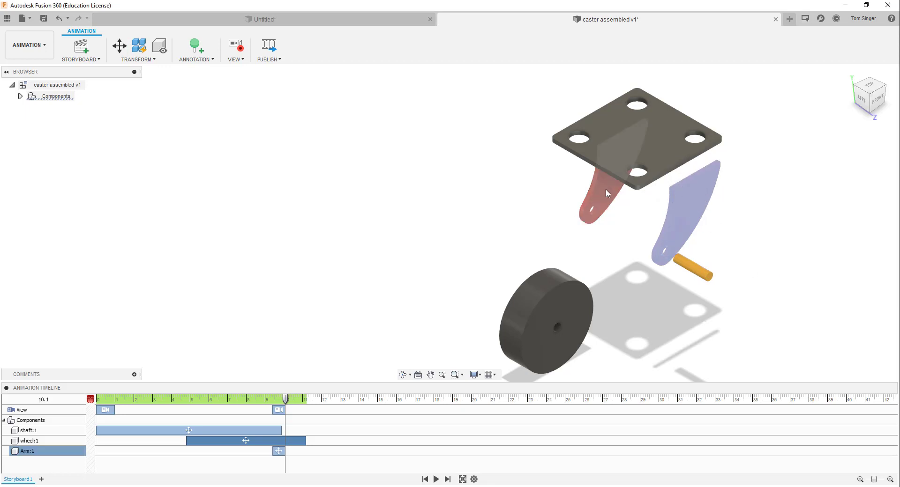
Transform the other arm -1.5 in along Z, out from the opposite side of the plate
{"action": "left_click", "coordinate": [606, 189]}
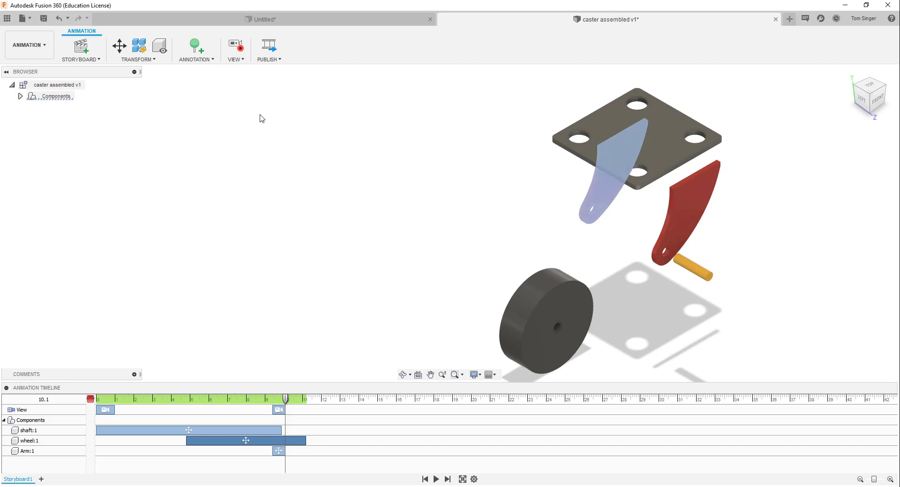
{"action": "left_click", "coordinate": [119, 46]}
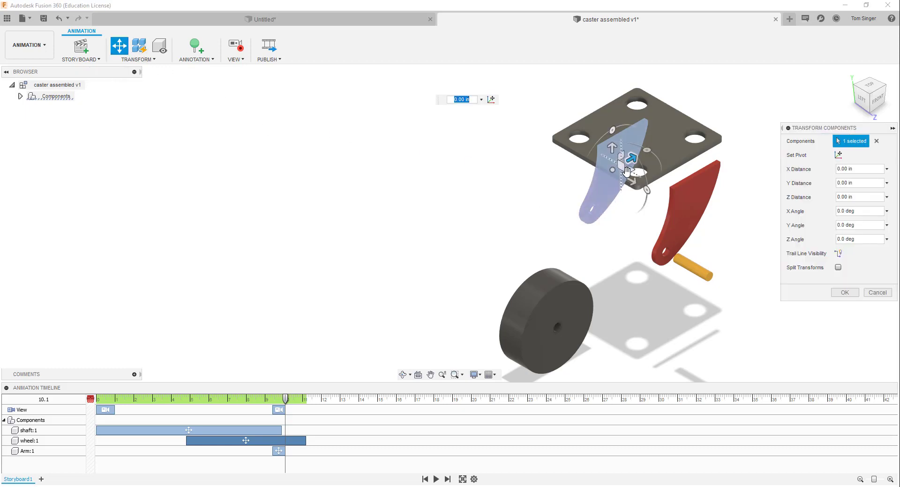
{"action": "left_click_drag", "start_coordinate": [631, 159], "coordinate": [563, 168]}
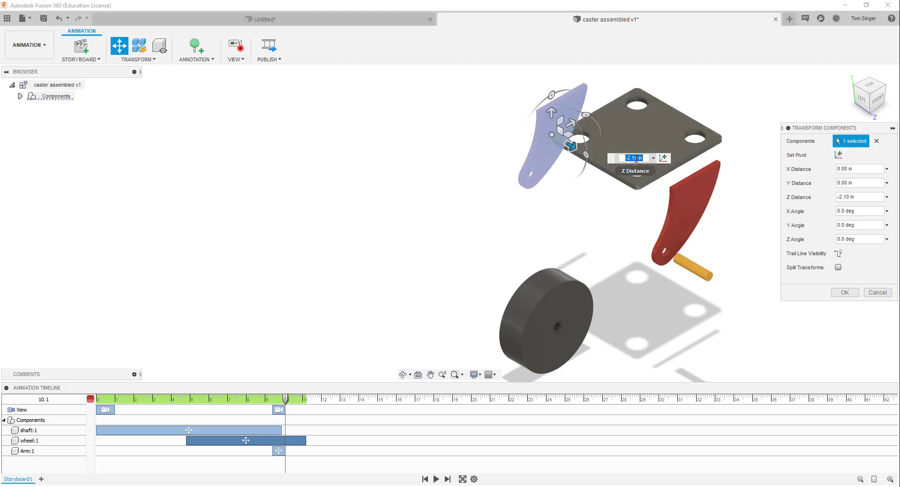
{"action": "double_click", "coordinate": [628, 159]}
{"action": "type", "text": "1.5"}
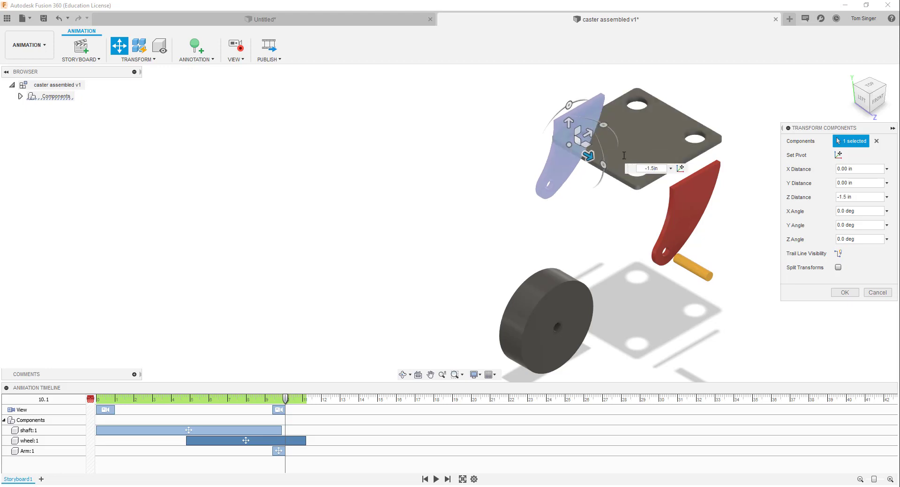
{"action": "key", "text": "Return"}
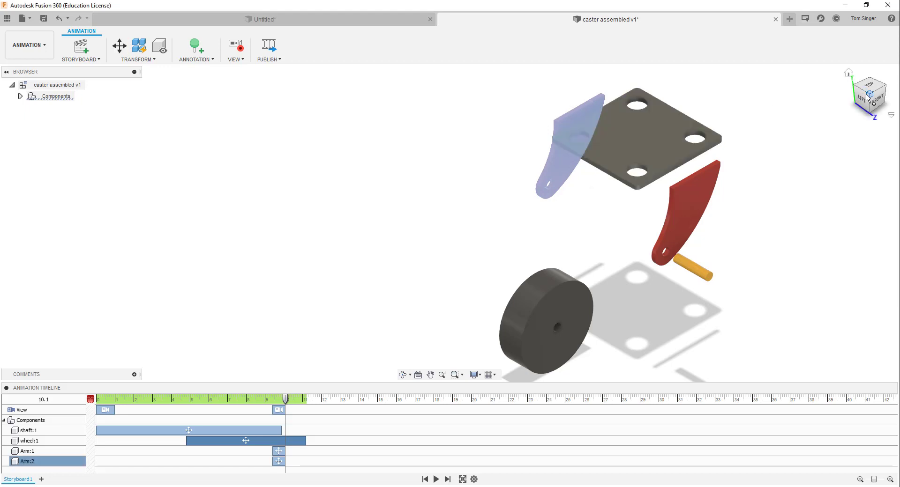
Turn the view at 10.1 seconds to show the exploded caster from the top back-left corner
{"action": "left_click", "coordinate": [862, 98]}
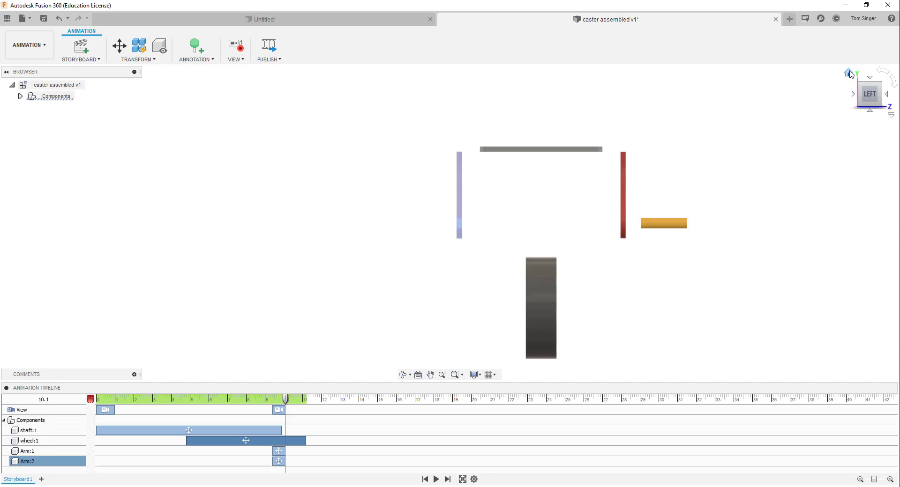
{"action": "left_click", "coordinate": [848, 73]}
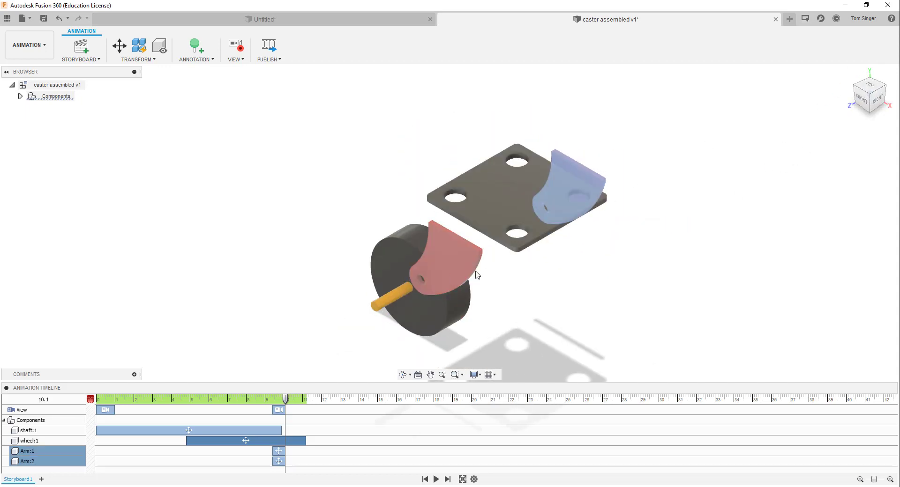
{"action": "left_click", "coordinate": [869, 82]}
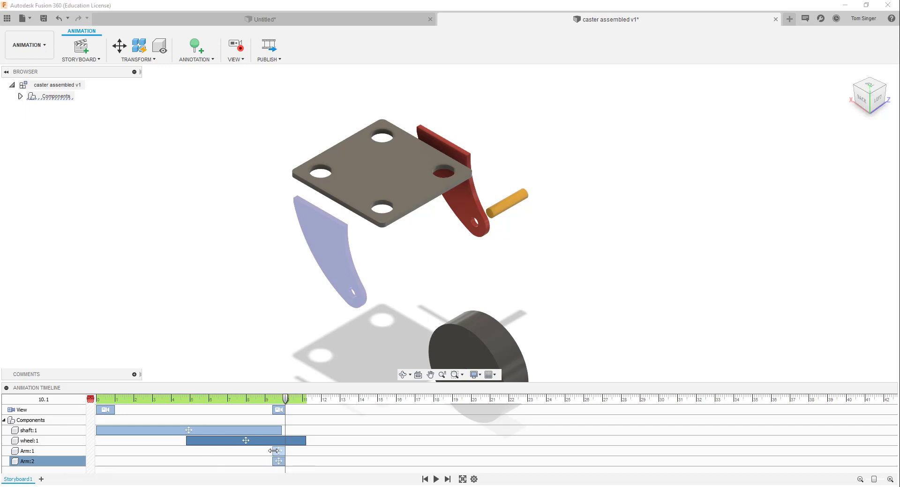
Lengthen both arms' move actions from about 9.2 seconds to the end of the wheel's move, and play the animation from the start
{"action": "left_click_drag", "start_coordinate": [273, 451], "coordinate": [270, 451]}
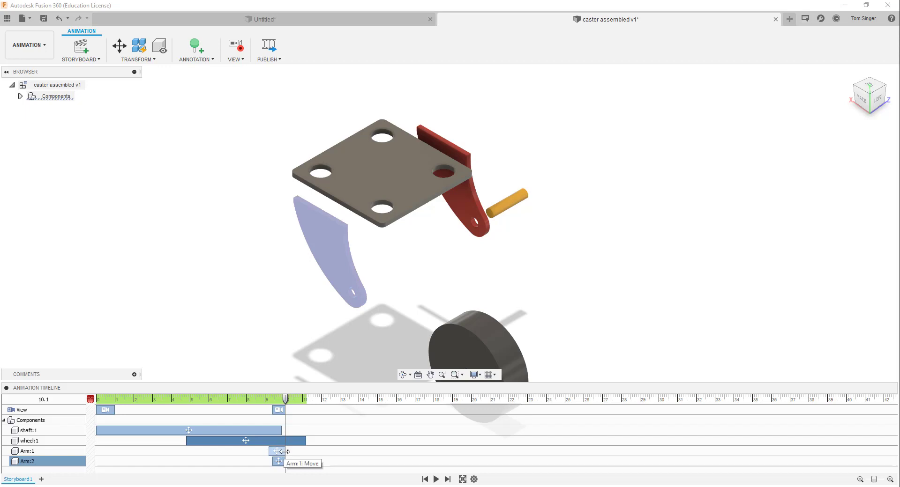
{"action": "left_click_drag", "start_coordinate": [284, 452], "coordinate": [302, 459]}
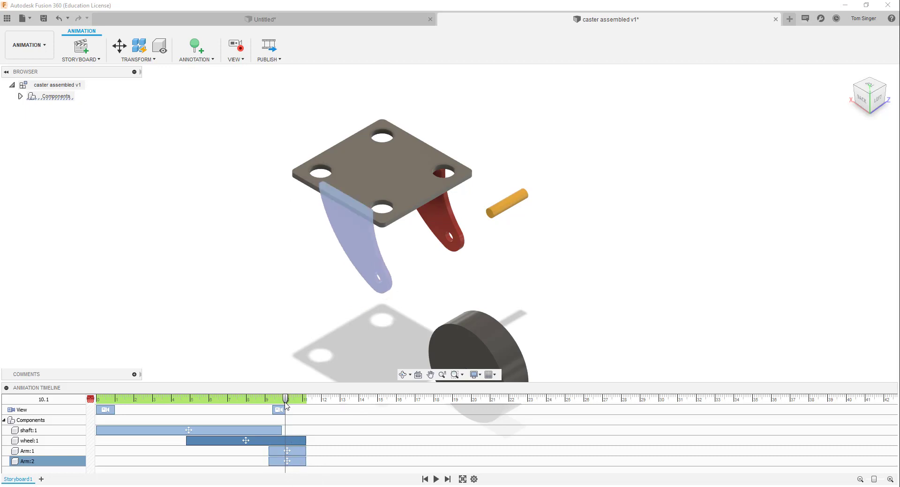
{"action": "left_click_drag", "start_coordinate": [286, 399], "coordinate": [79, 400]}
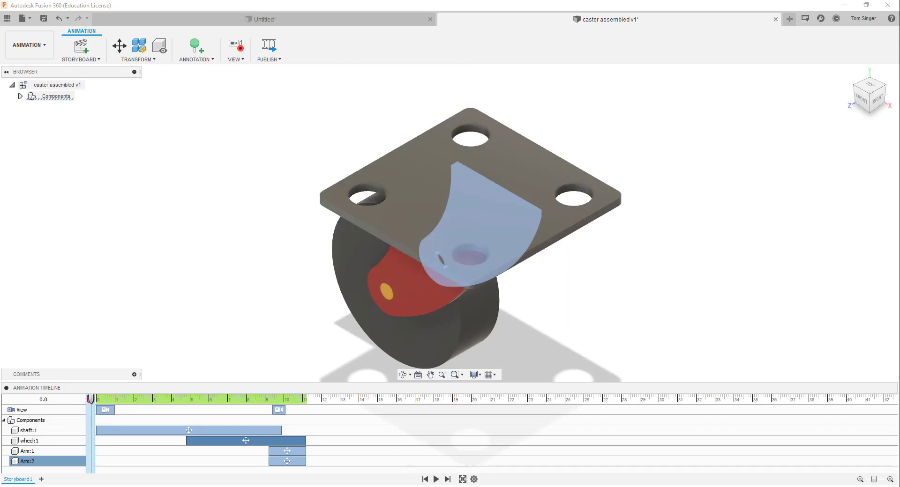
{"action": "left_click", "coordinate": [435, 479]}
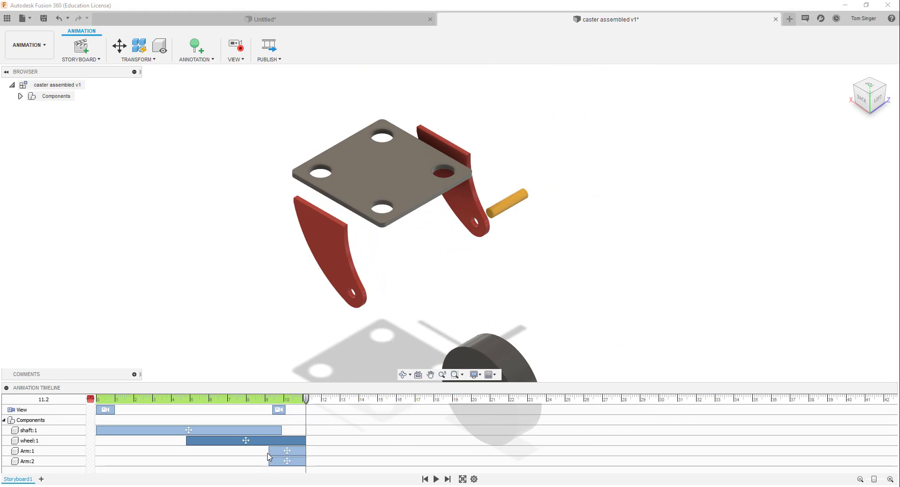
Start both arms' moves at about 6.3 seconds, end them and the wheel's move with the shaft's, and replay the animation from the start
{"action": "left_click_drag", "start_coordinate": [265, 451], "coordinate": [253, 453]}
{"action": "left_click_drag", "start_coordinate": [269, 463], "coordinate": [240, 462]}
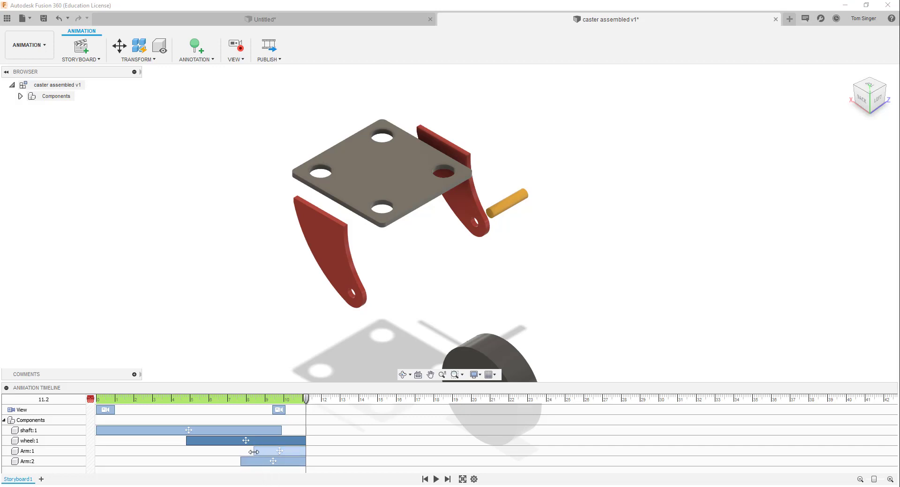
{"action": "left_click_drag", "start_coordinate": [254, 453], "coordinate": [238, 451]}
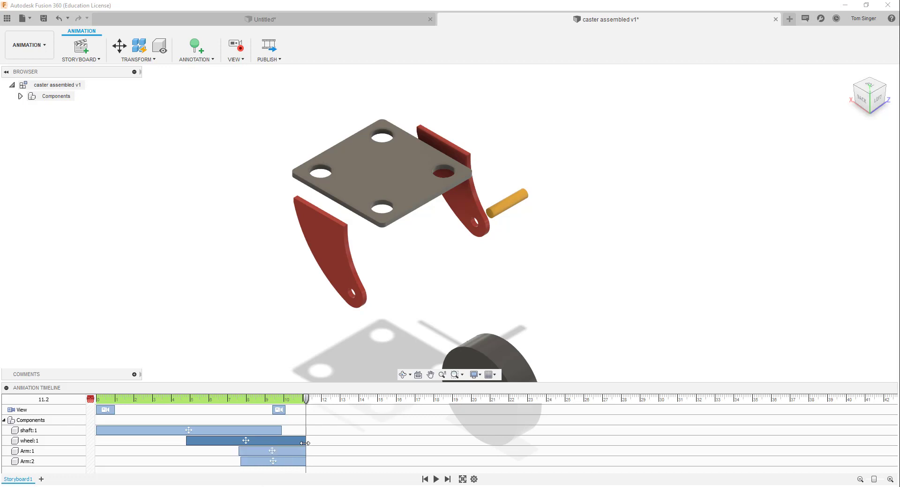
{"action": "left_click_drag", "start_coordinate": [305, 441], "coordinate": [249, 460]}
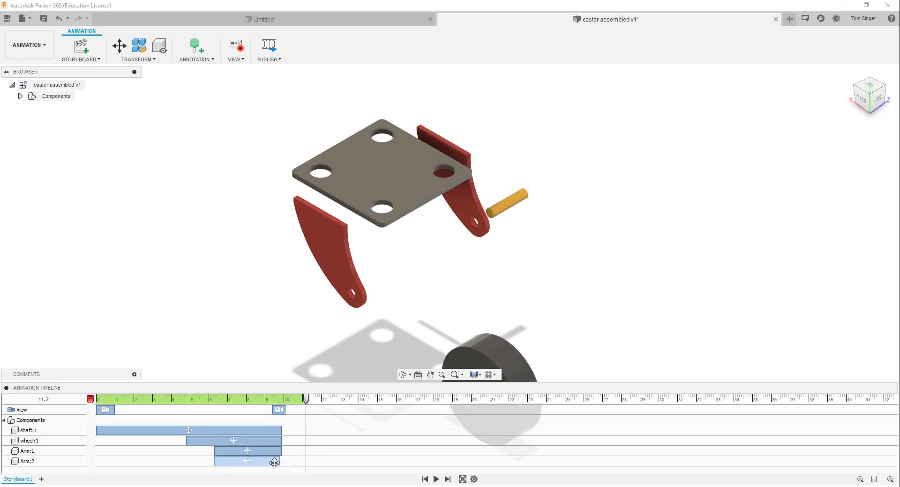
{"action": "left_click_drag", "start_coordinate": [279, 461], "coordinate": [215, 462]}
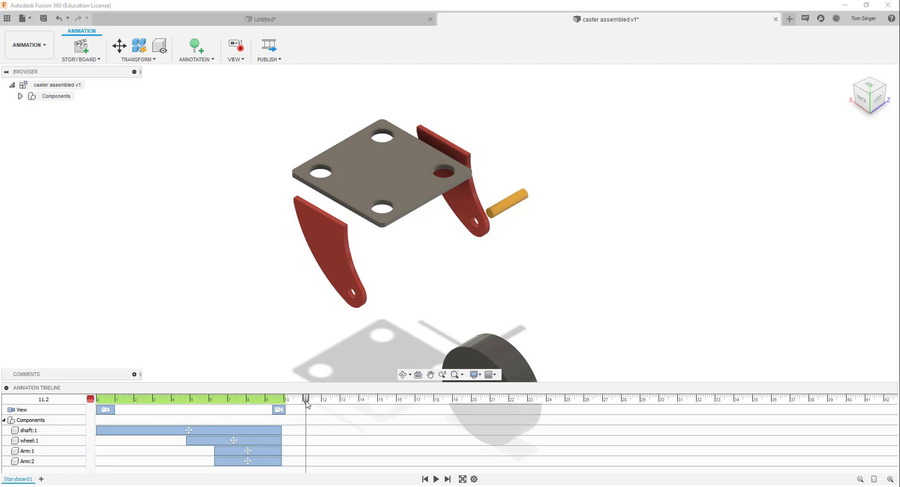
{"action": "left_click_drag", "start_coordinate": [306, 401], "coordinate": [70, 405]}
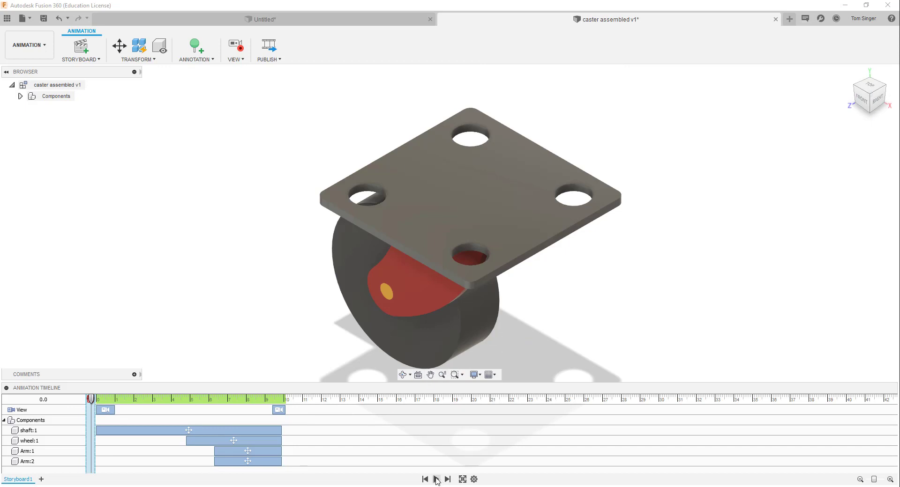
{"action": "left_click", "coordinate": [436, 479]}
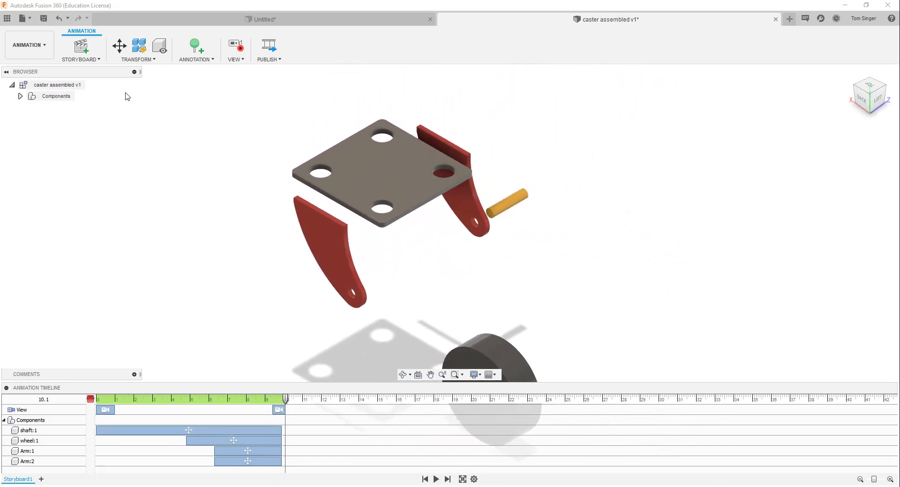
Save the caster design with the version description "animation"
{"action": "left_click", "coordinate": [44, 19]}
{"action": "triple_click", "coordinate": [452, 222]}
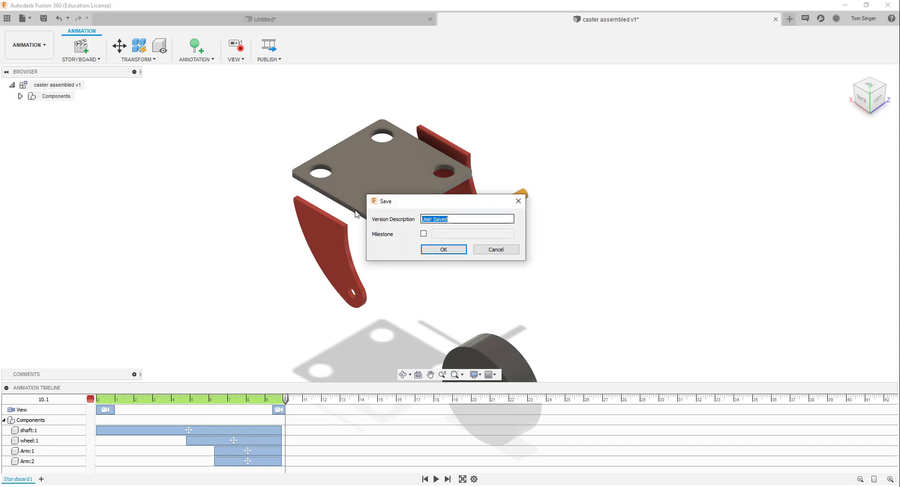
{"action": "type", "text": "animation"}
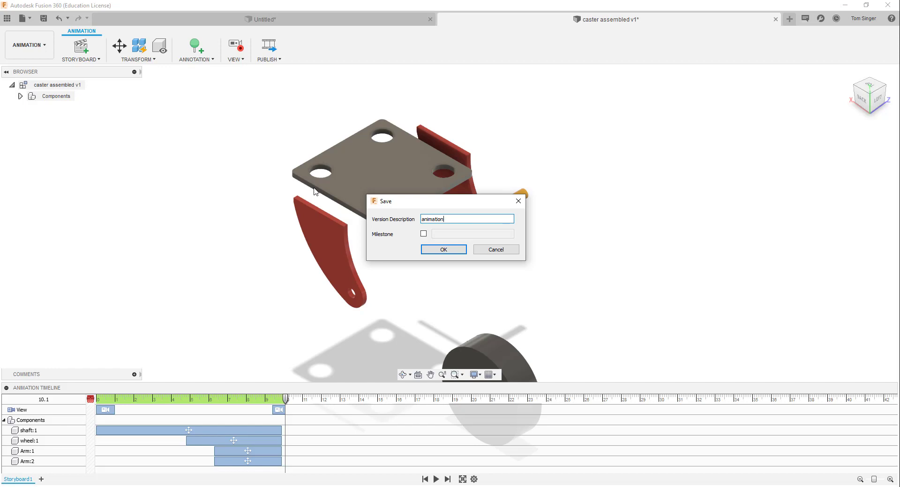
{"action": "key", "text": "Return"}
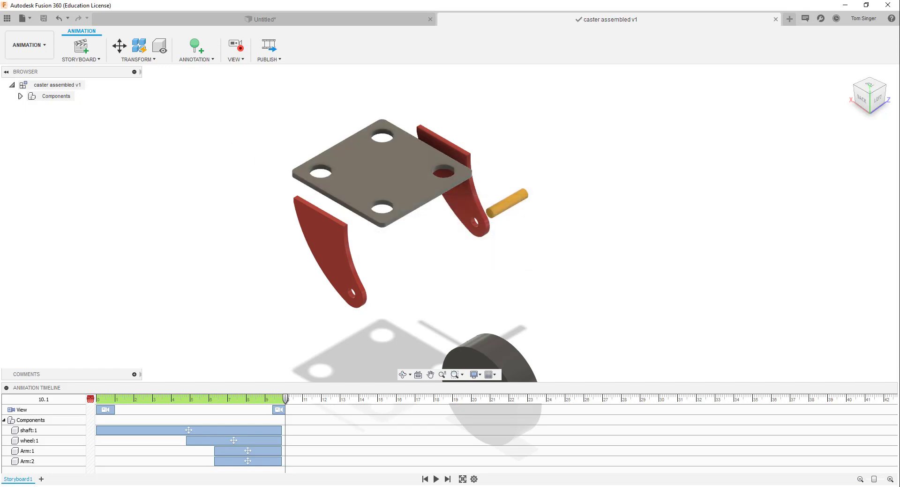
{"action": "scroll", "coordinate": [515, 296], "scroll_direction": "down", "scroll_amount": 3}
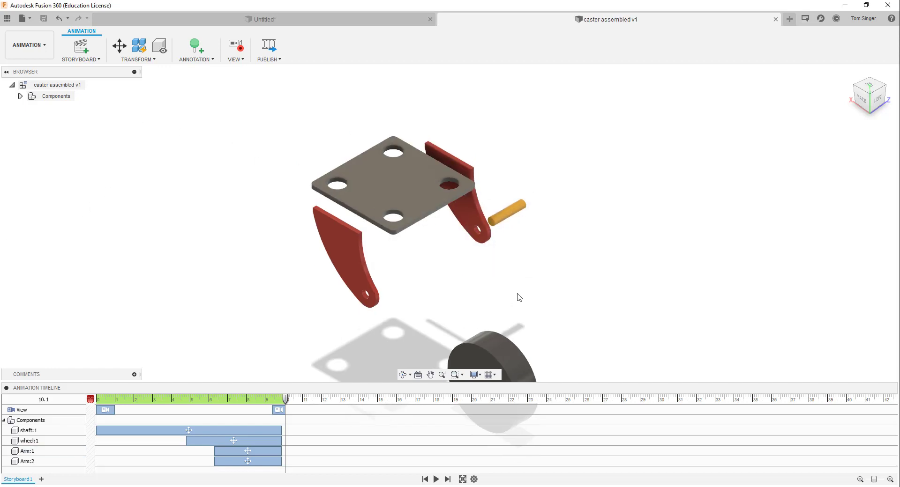
Create a new drawing from the animation's Storyboard1, from scratch, with the ASME standard, inch units and a B (17in x 11in) sheet
{"action": "scroll", "coordinate": [516, 299], "scroll_direction": "up", "scroll_amount": 3}
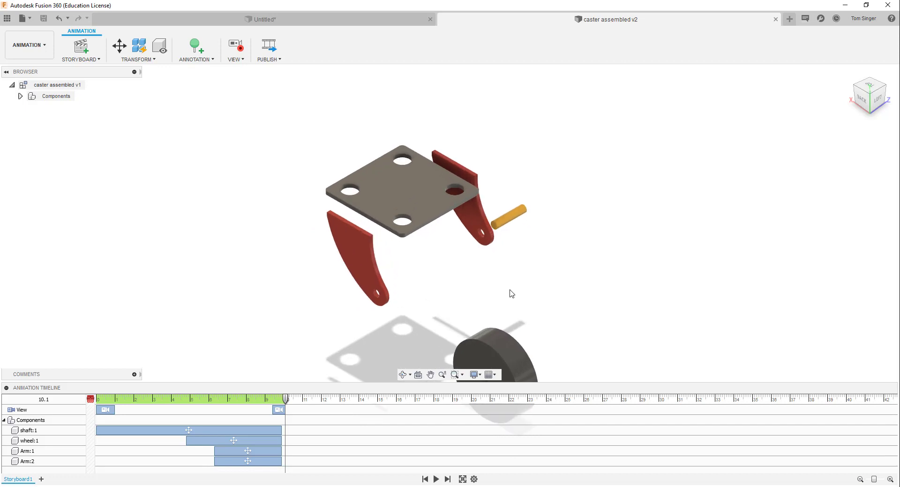
{"action": "left_click", "coordinate": [47, 48]}
{"action": "mouse_move", "coordinate": [25, 167]}
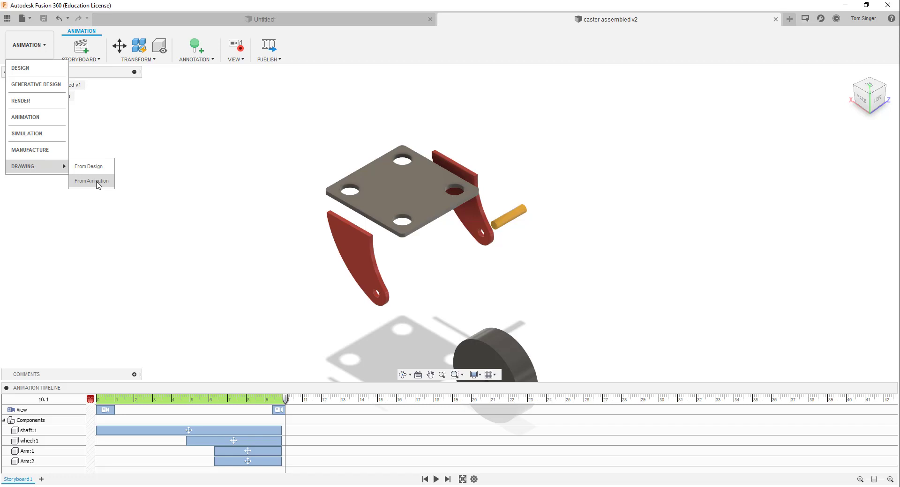
{"action": "left_click", "coordinate": [97, 183]}
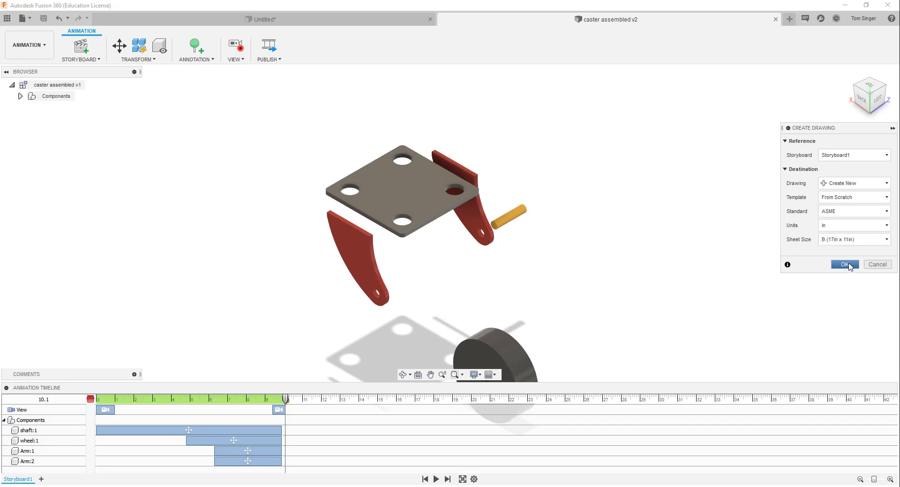
{"action": "left_click", "coordinate": [848, 265]}
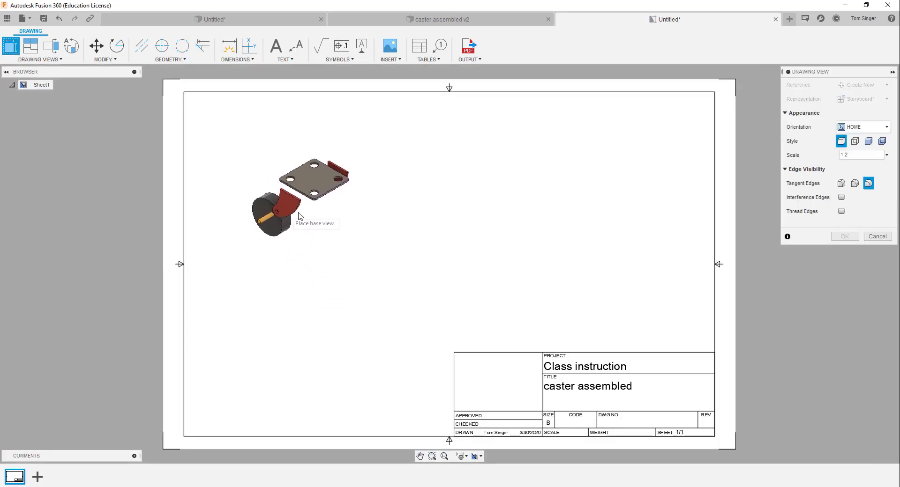
Place the exploded caster as a base view on the sheet's left half, with NW Isometric orientation, Shaded style and 1:2 scale
{"action": "left_click", "coordinate": [296, 245]}
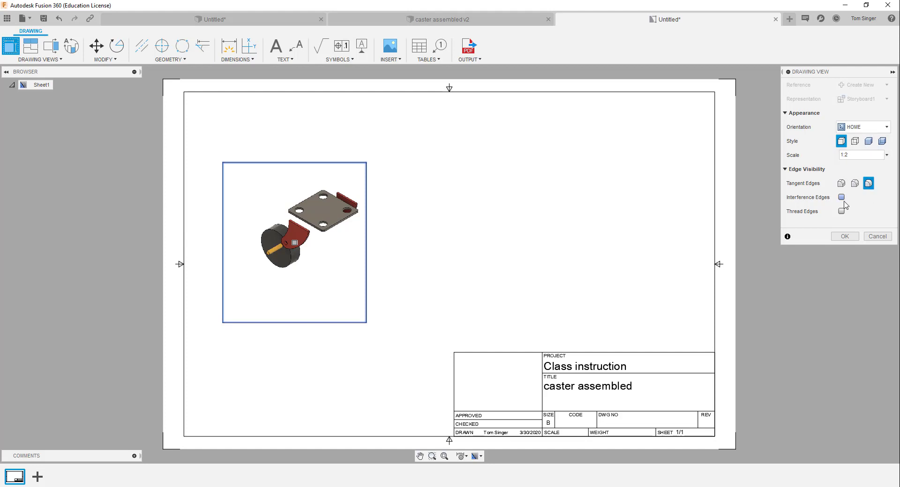
{"action": "left_click", "coordinate": [859, 130]}
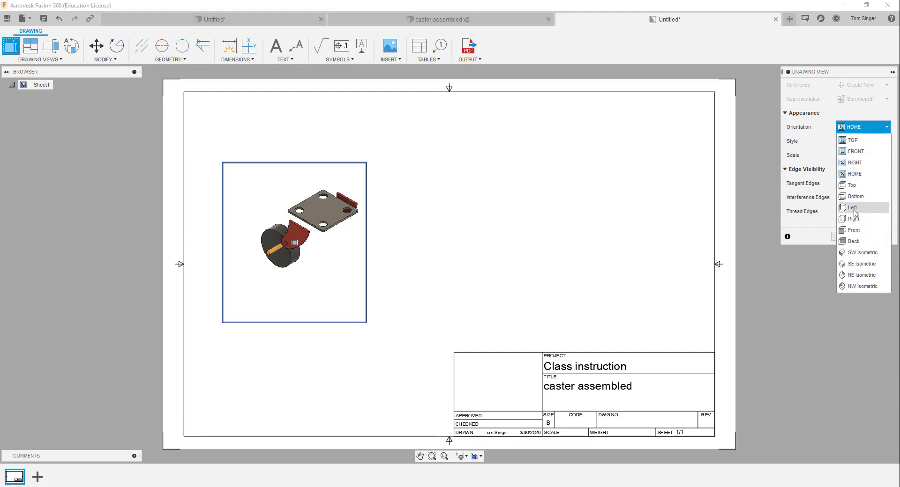
{"action": "left_click", "coordinate": [859, 263]}
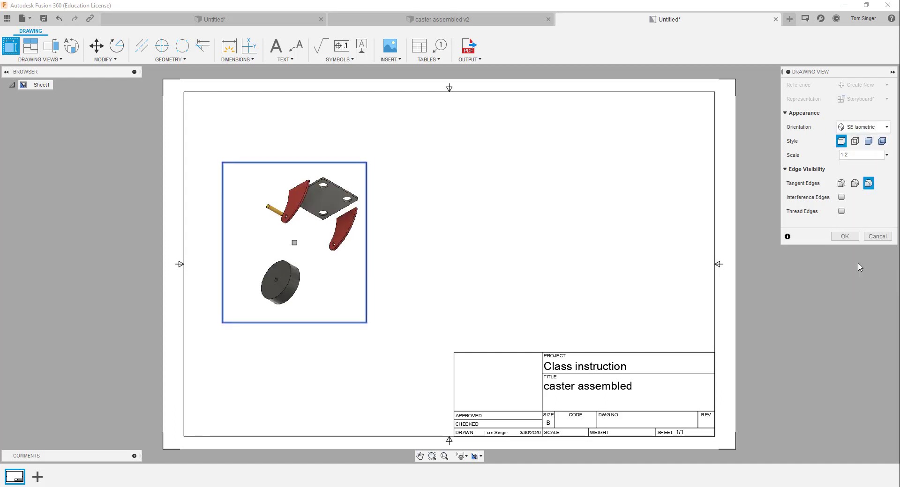
{"action": "left_click", "coordinate": [855, 130]}
{"action": "left_click", "coordinate": [856, 288]}
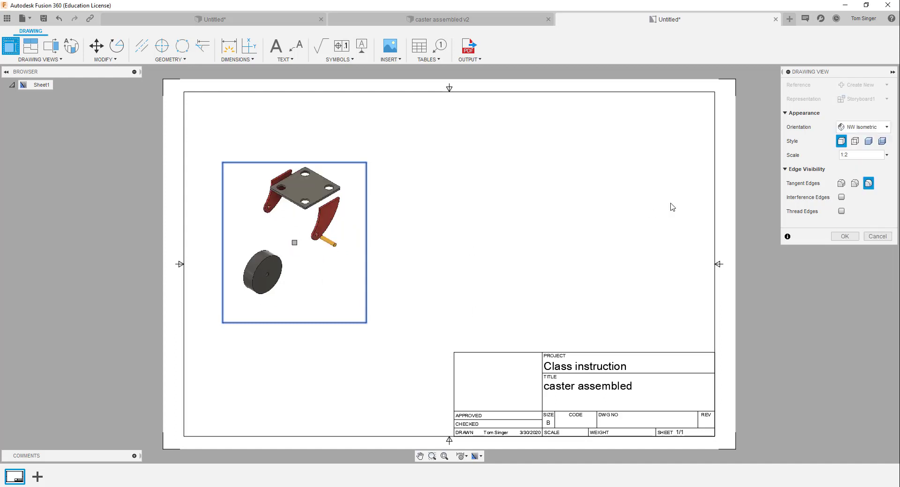
{"action": "left_click", "coordinate": [868, 141]}
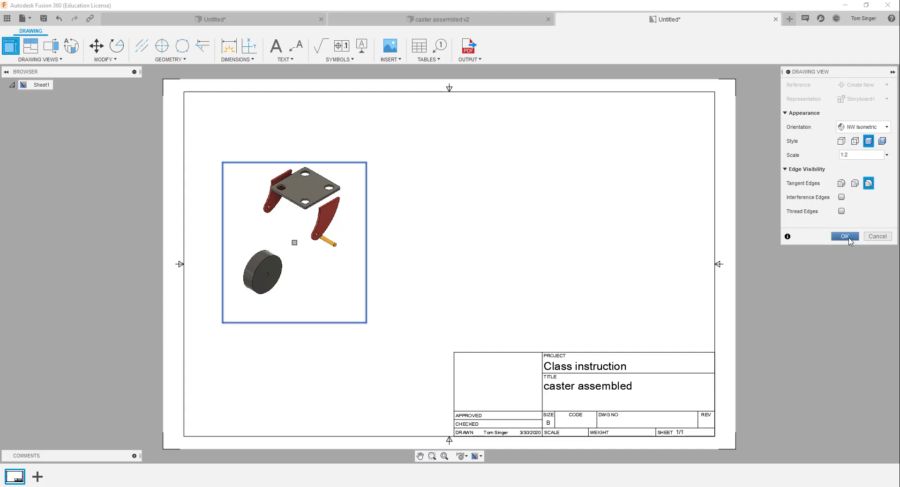
{"action": "left_click", "coordinate": [846, 237]}
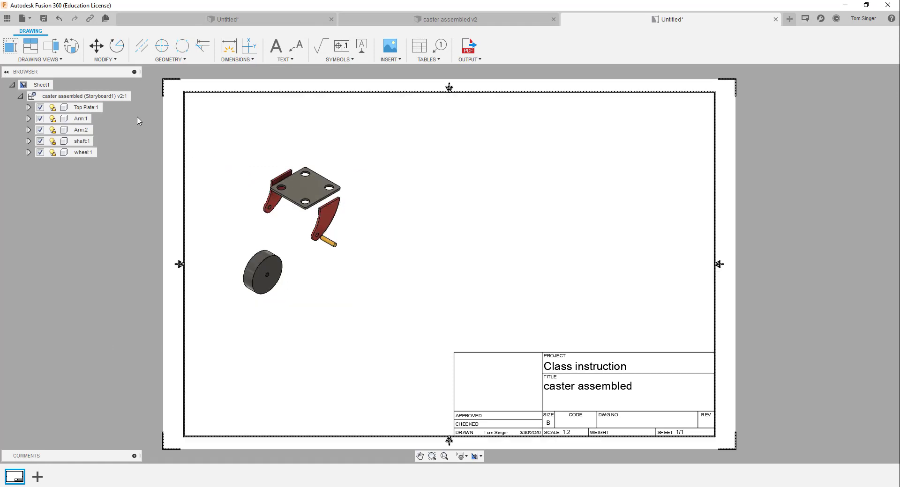
Place a base view of the assembled caster model on the sheet's upper right, in NW Isometric orientation at 1:2 scale
{"action": "left_click", "coordinate": [9, 47]}
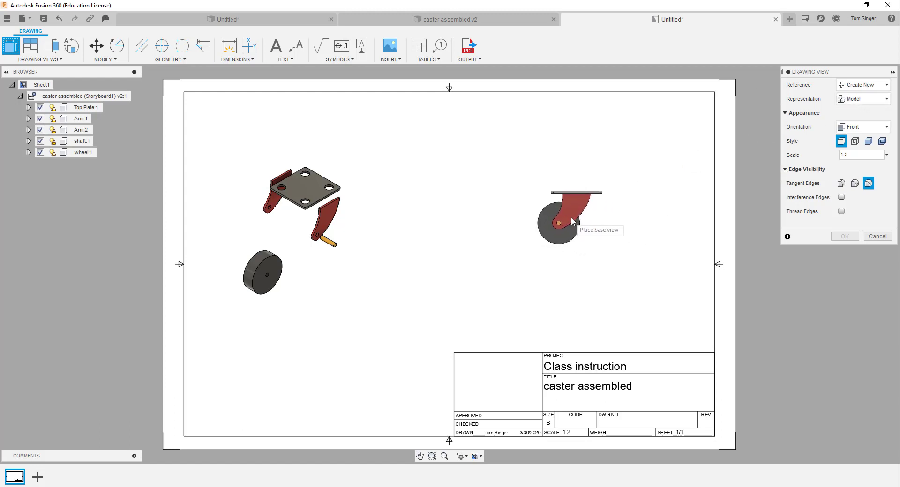
{"action": "left_click", "coordinate": [579, 218]}
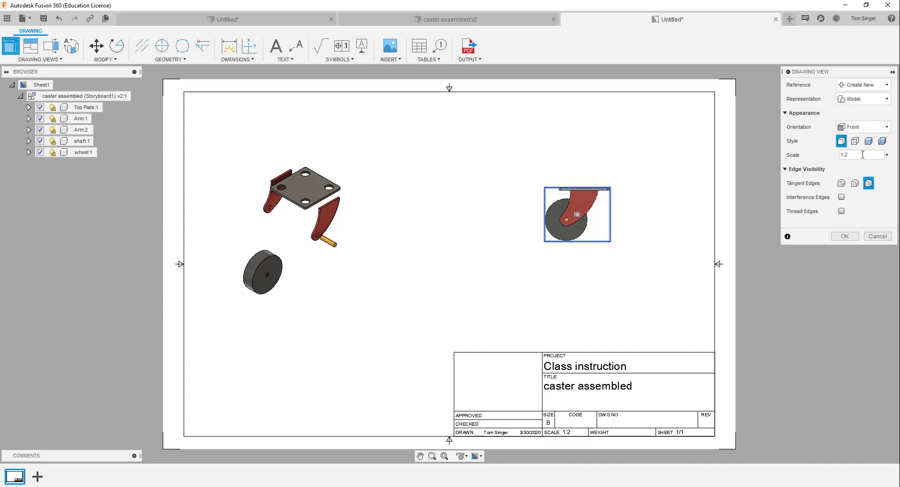
{"action": "left_click", "coordinate": [866, 128]}
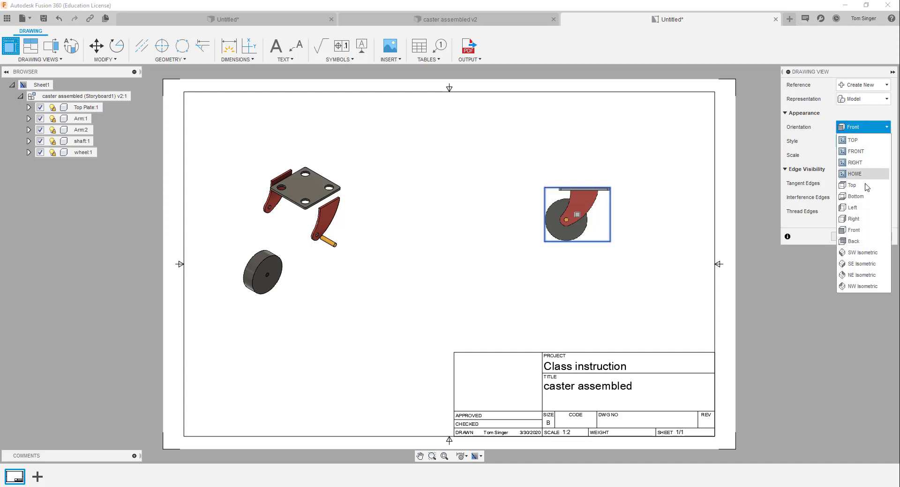
{"action": "left_click", "coordinate": [863, 287]}
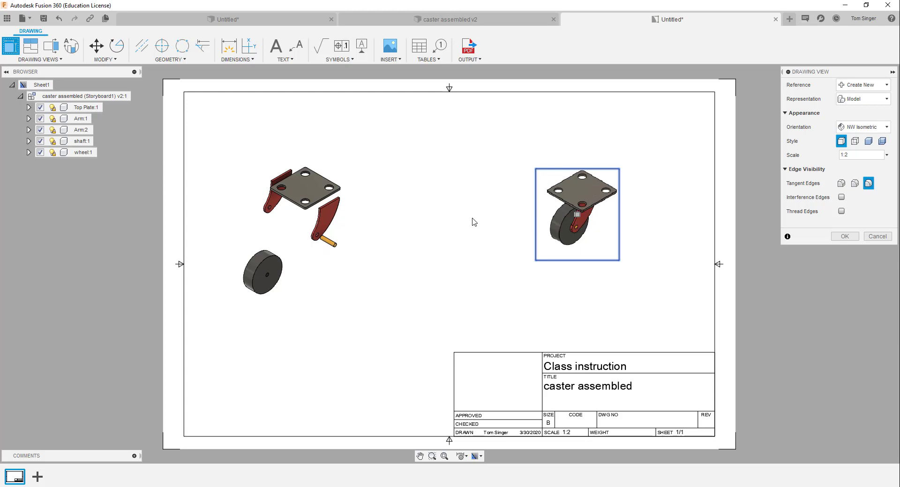
{"action": "left_click", "coordinate": [845, 237]}
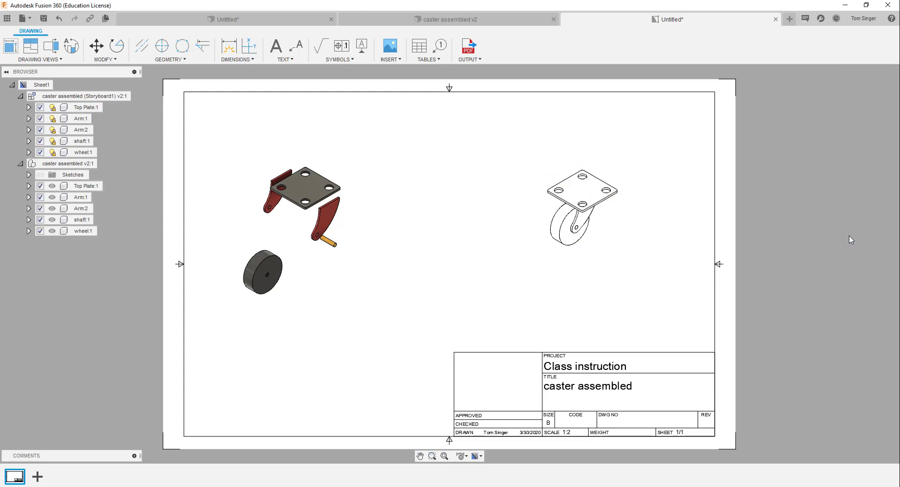
Change the assembled caster view's style to Shaded
{"action": "left_click", "coordinate": [603, 238]}
{"action": "right_click", "coordinate": [603, 239]}
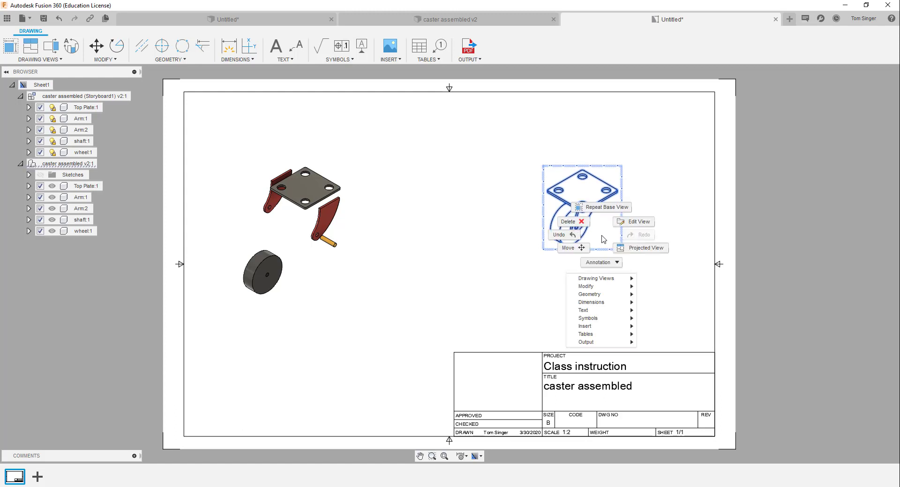
{"action": "left_click", "coordinate": [631, 223]}
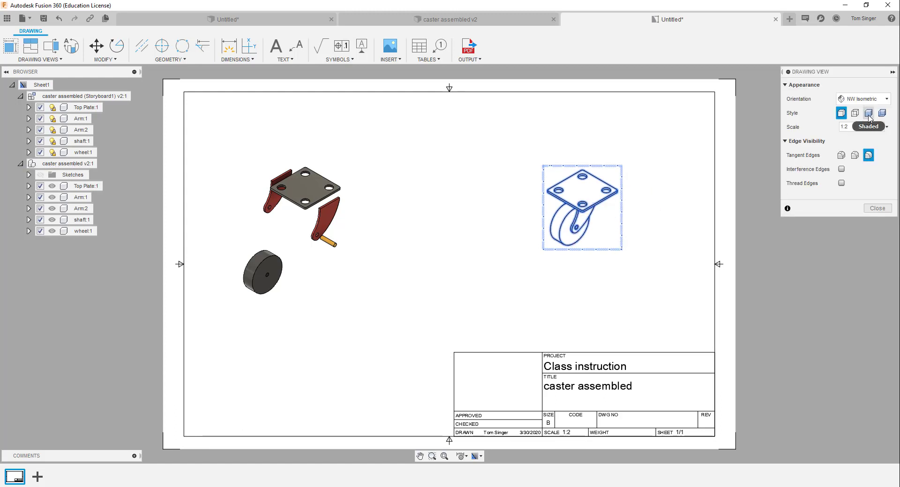
{"action": "left_click", "coordinate": [868, 113]}
{"action": "left_click", "coordinate": [878, 209]}
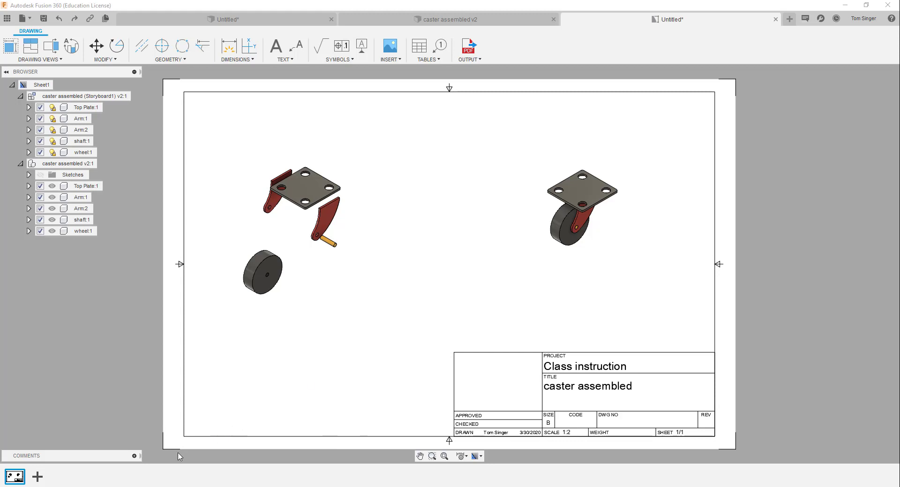
Add a second sheet and place a Front base view of the caster on its left half, with visible edges at 1:1 scale
{"action": "left_click", "coordinate": [38, 477]}
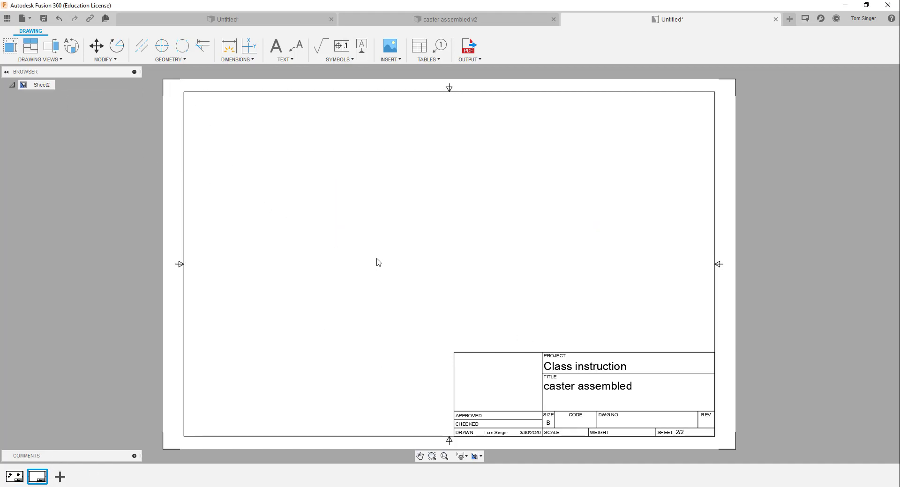
{"action": "left_click", "coordinate": [14, 51]}
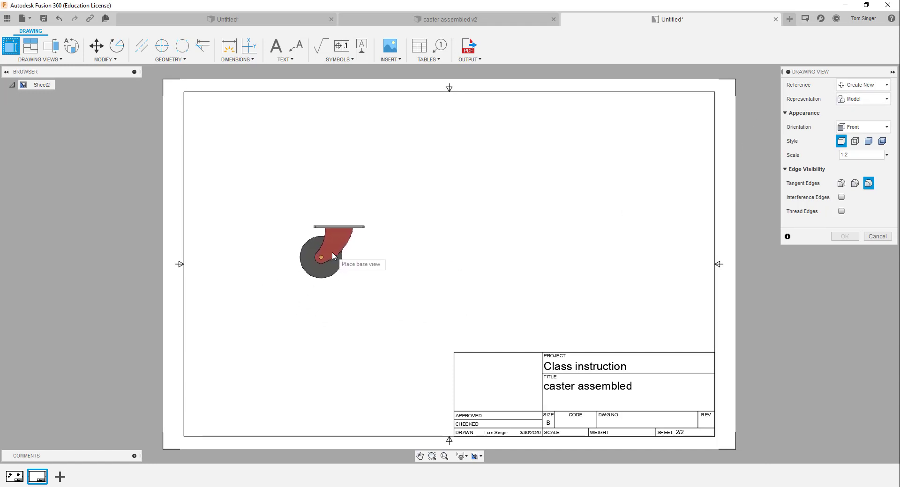
{"action": "left_click", "coordinate": [332, 256]}
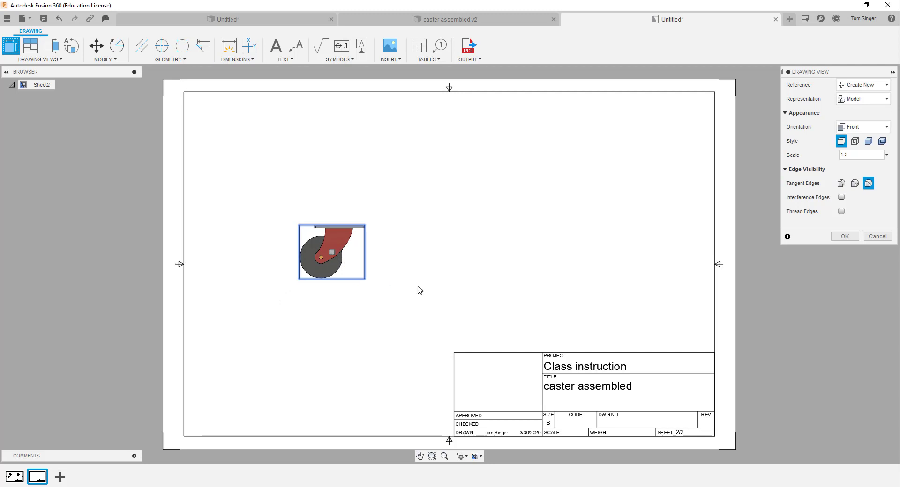
{"action": "left_click", "coordinate": [887, 155]}
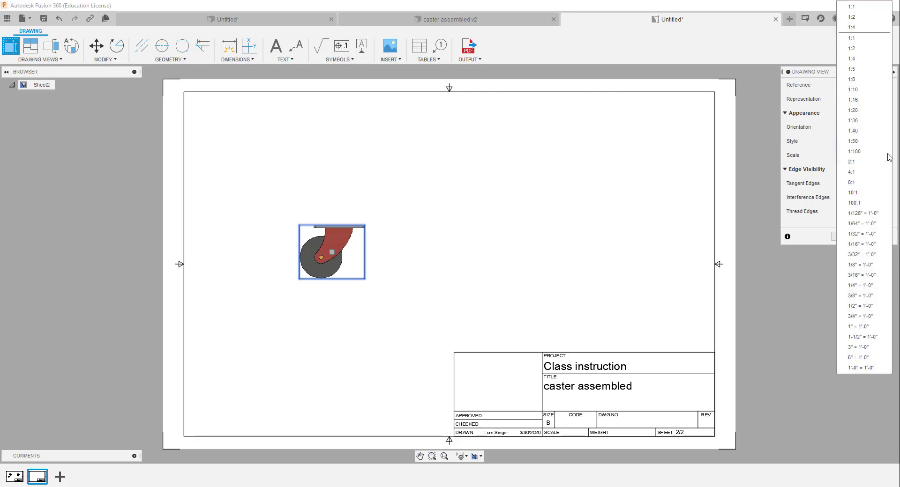
{"action": "left_click", "coordinate": [873, 38]}
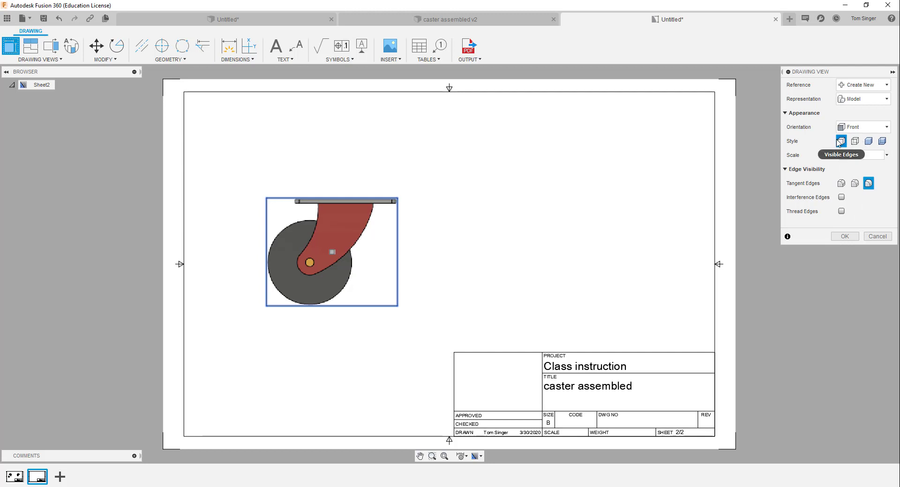
{"action": "left_click", "coordinate": [845, 238]}
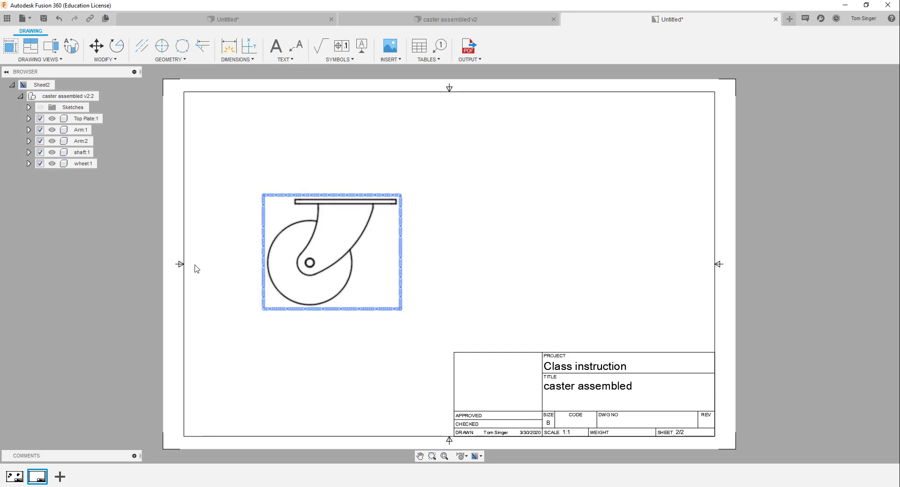
Suppress the wheel, shaft, Arm:2 and Top Plate in the second sheet's view, leaving only Arm:1
{"action": "left_click", "coordinate": [40, 164]}
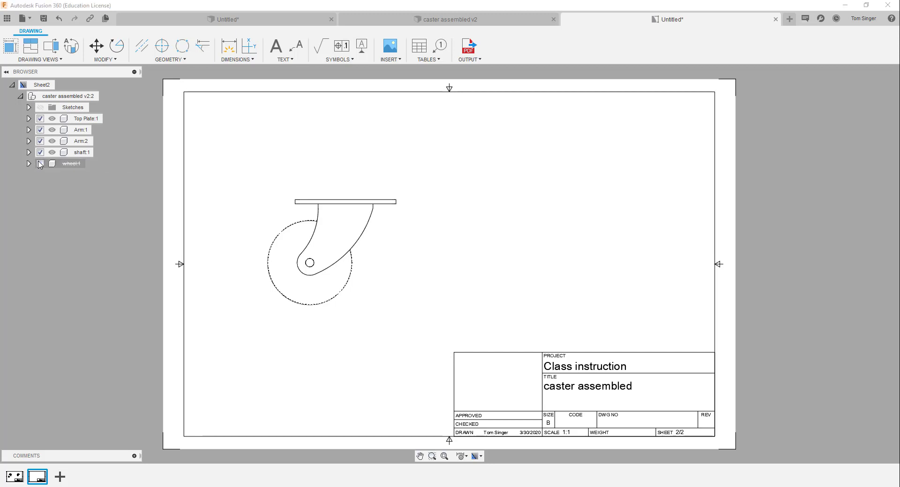
{"action": "left_click", "coordinate": [39, 153]}
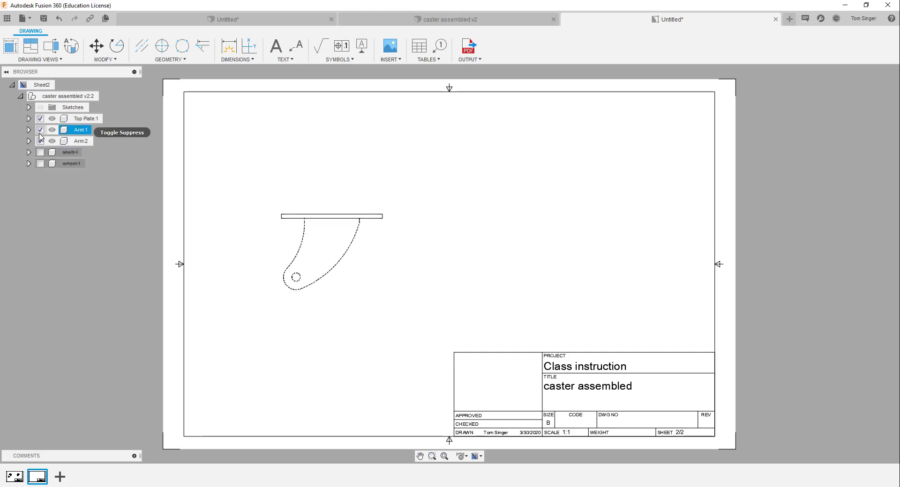
{"action": "left_click", "coordinate": [40, 141]}
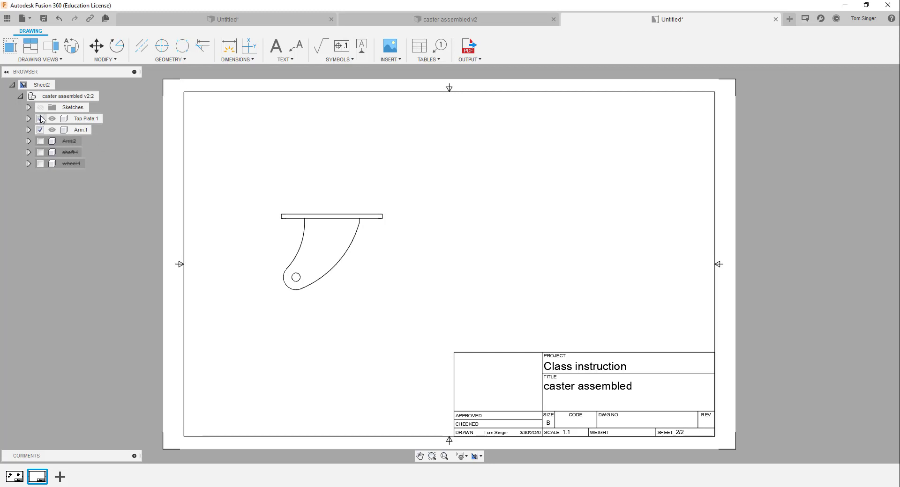
{"action": "left_click", "coordinate": [40, 119]}
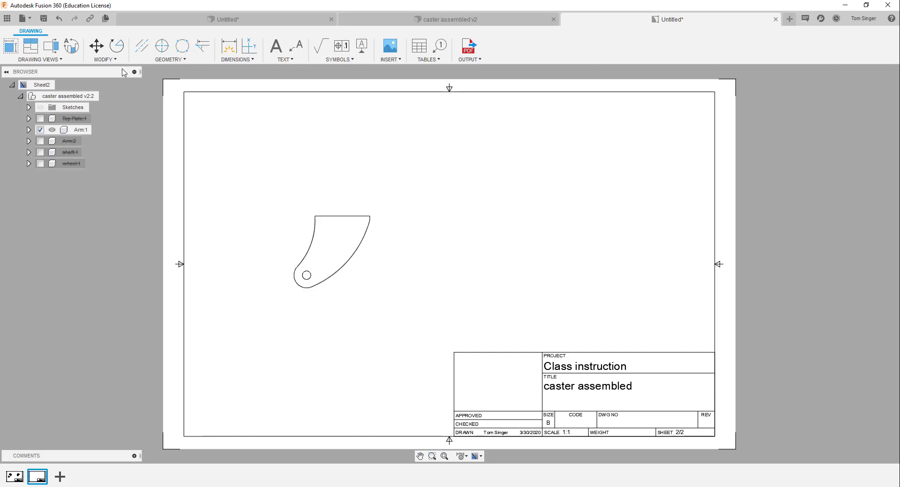
Project a top view above the arm's front view and an isometric view at the sheet's upper right
{"action": "left_click", "coordinate": [34, 54]}
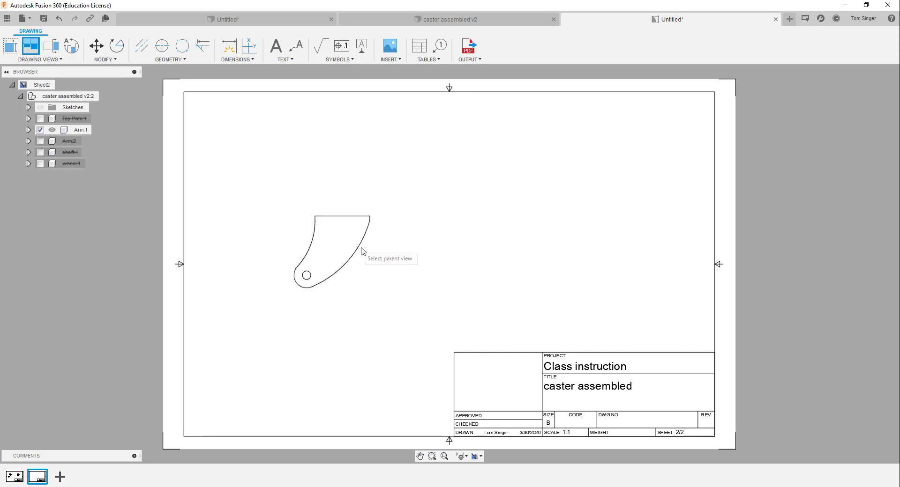
{"action": "left_click", "coordinate": [350, 237]}
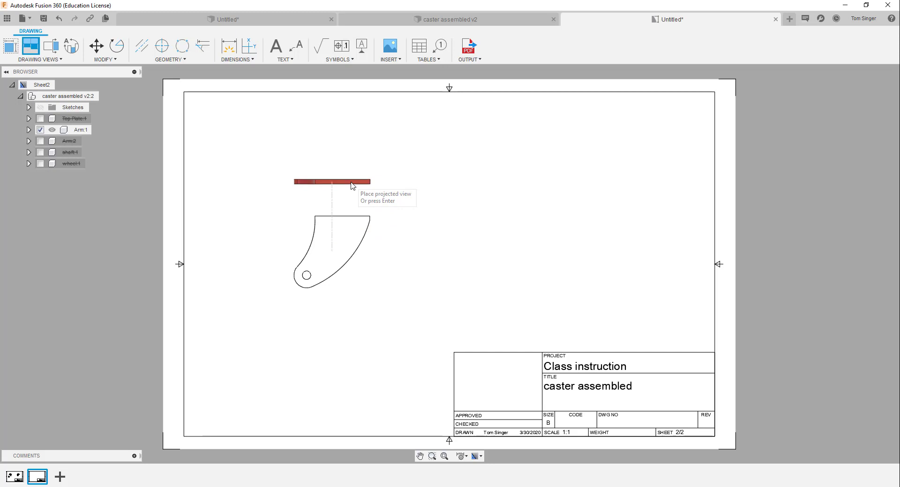
{"action": "left_click", "coordinate": [352, 186]}
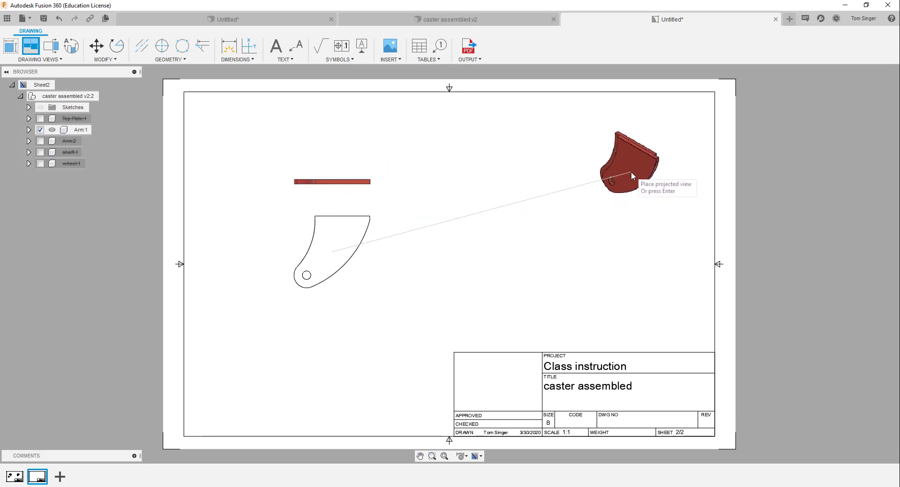
{"action": "right_click", "coordinate": [631, 172]}
{"action": "left_click", "coordinate": [665, 176]}
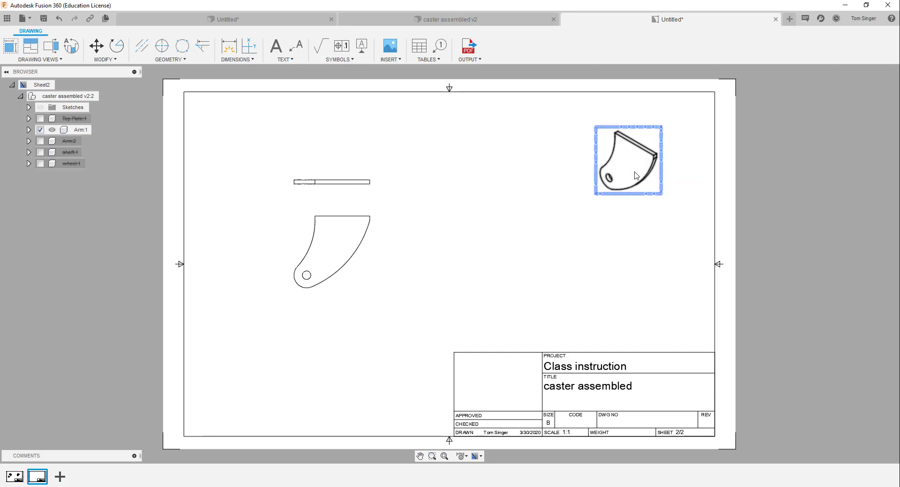
Change the arm's isometric view style to Shaded on the second sheet
{"action": "left_click", "coordinate": [636, 176]}
{"action": "right_click", "coordinate": [632, 175]}
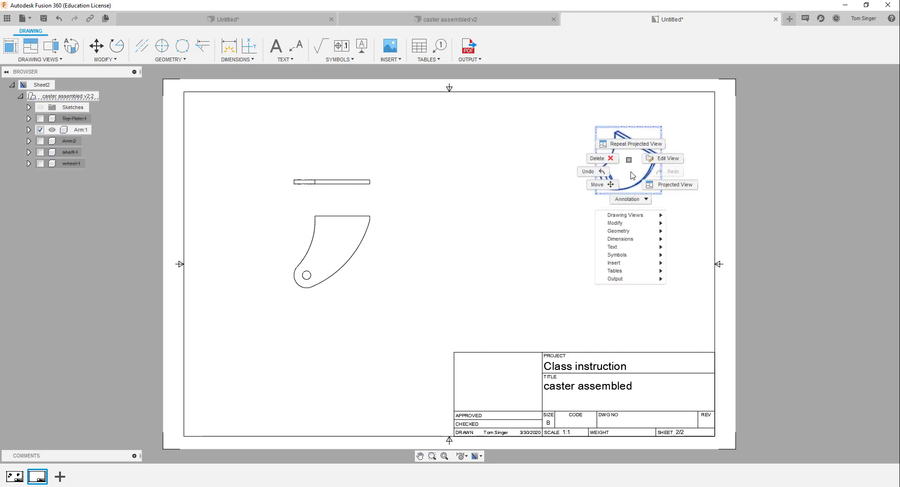
{"action": "left_click", "coordinate": [670, 159]}
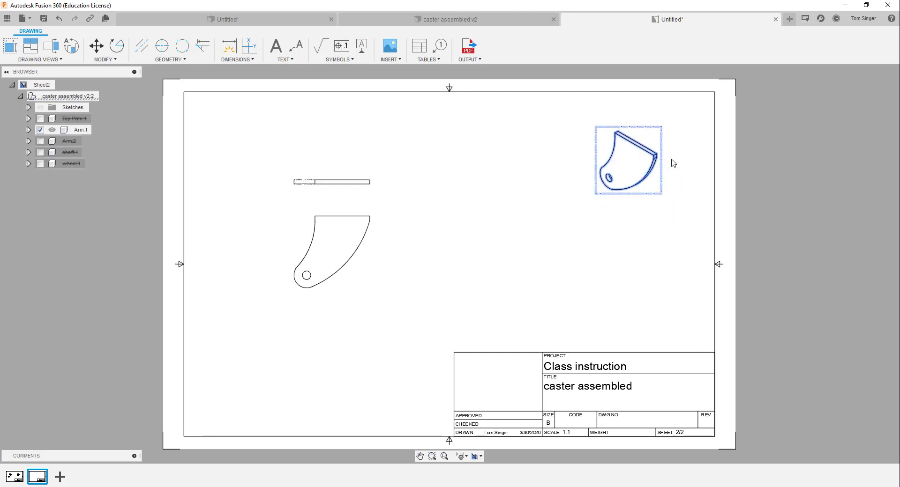
{"action": "left_click", "coordinate": [881, 99]}
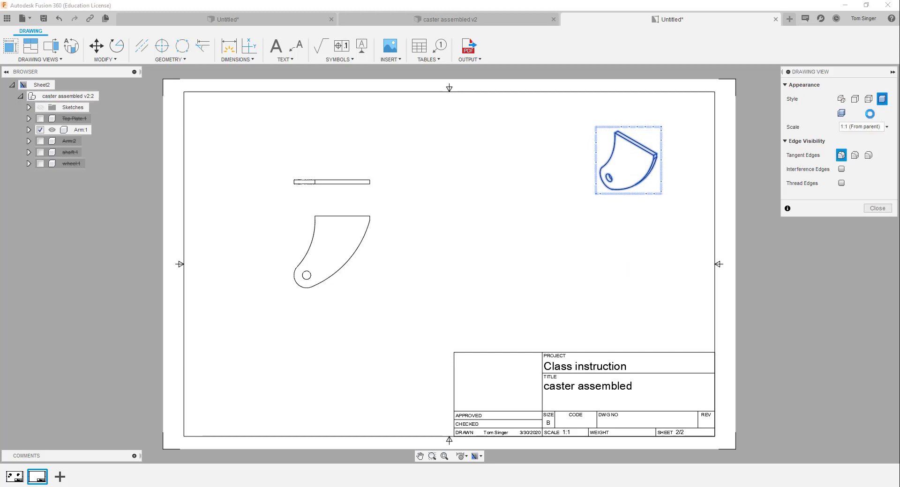
{"action": "left_click", "coordinate": [877, 208]}
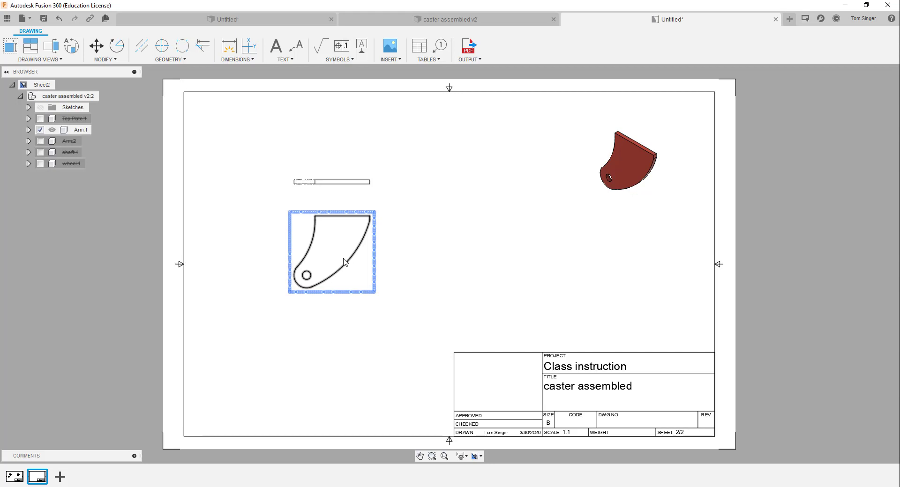
Add radius dimensions to the inner and outer curved edges of the arm's front view
{"action": "left_click", "coordinate": [251, 60]}
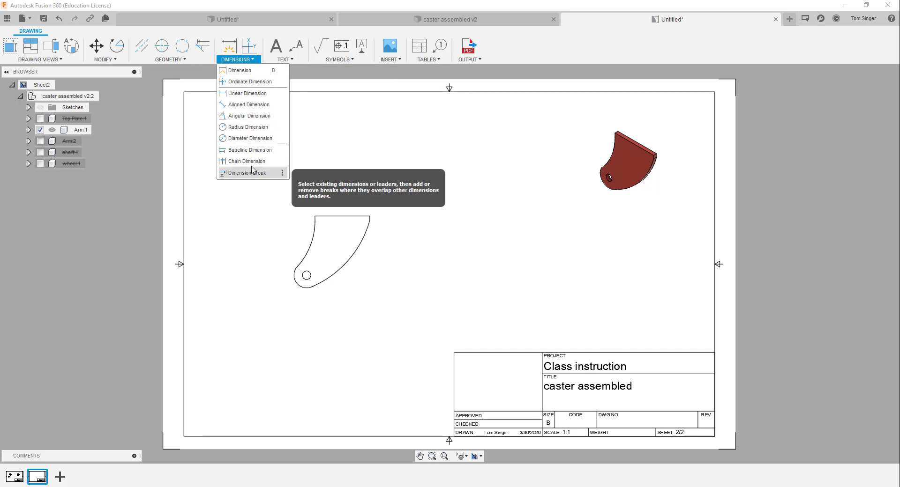
{"action": "left_click", "coordinate": [256, 127]}
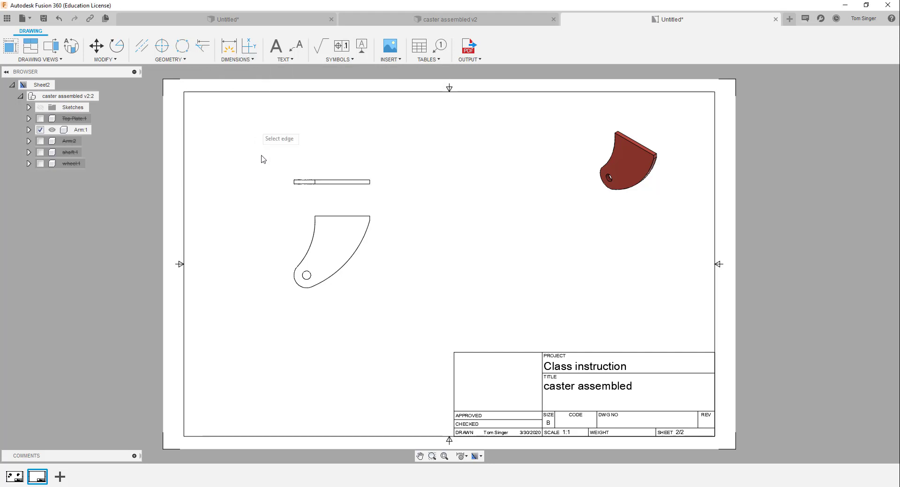
{"action": "left_click", "coordinate": [310, 247]}
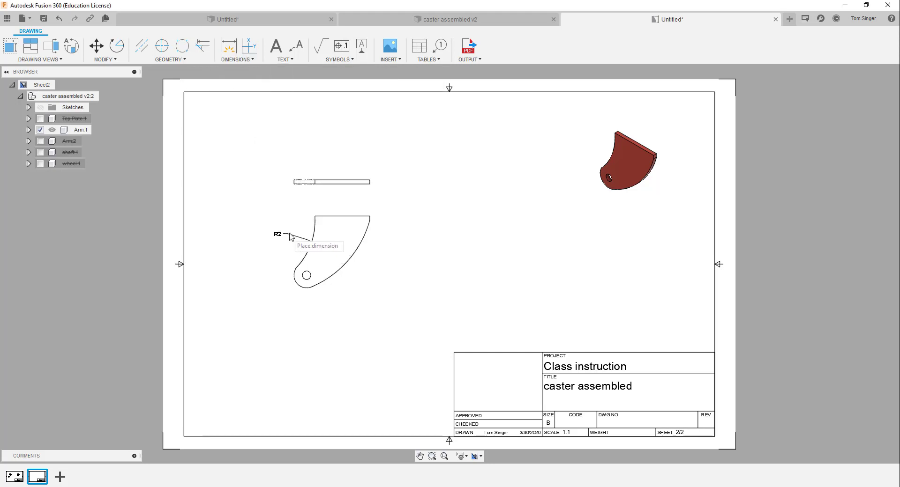
{"action": "left_click", "coordinate": [350, 261]}
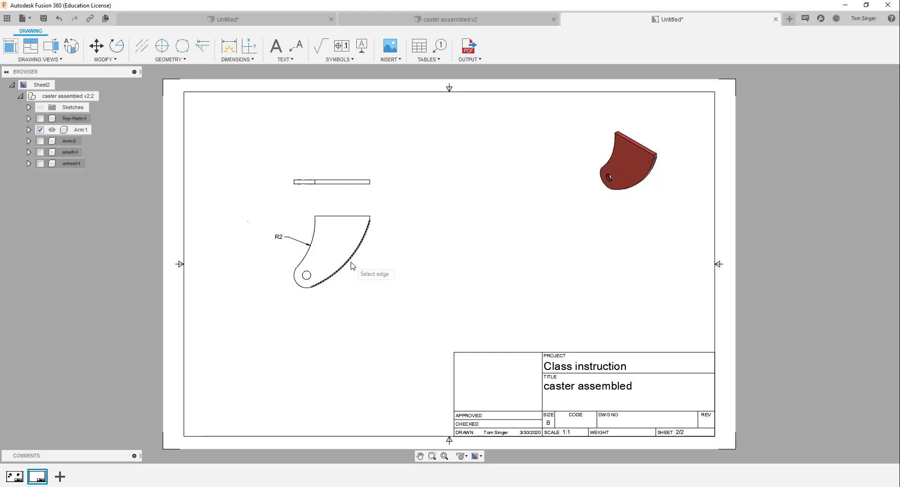
{"action": "left_click", "coordinate": [380, 268]}
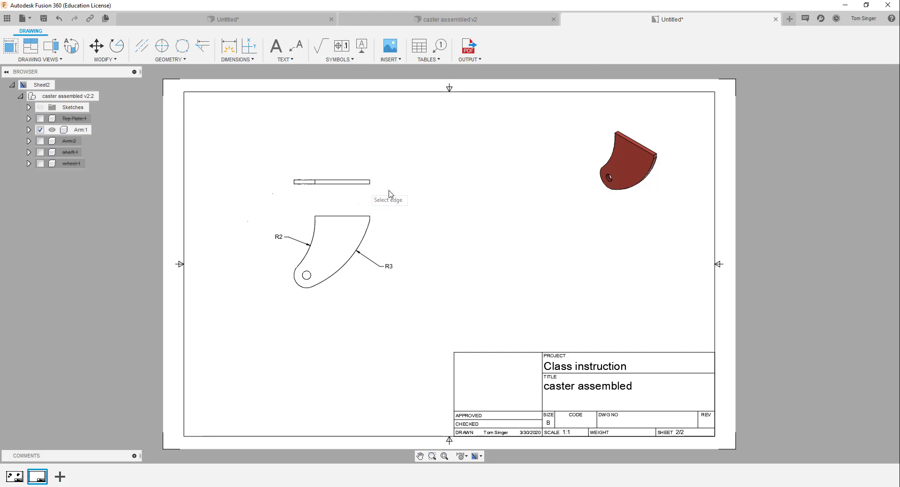
Dimension the arm's overall length in the top view, placing the dimension above the view
{"action": "scroll", "coordinate": [342, 186], "scroll_direction": "up", "scroll_amount": 2}
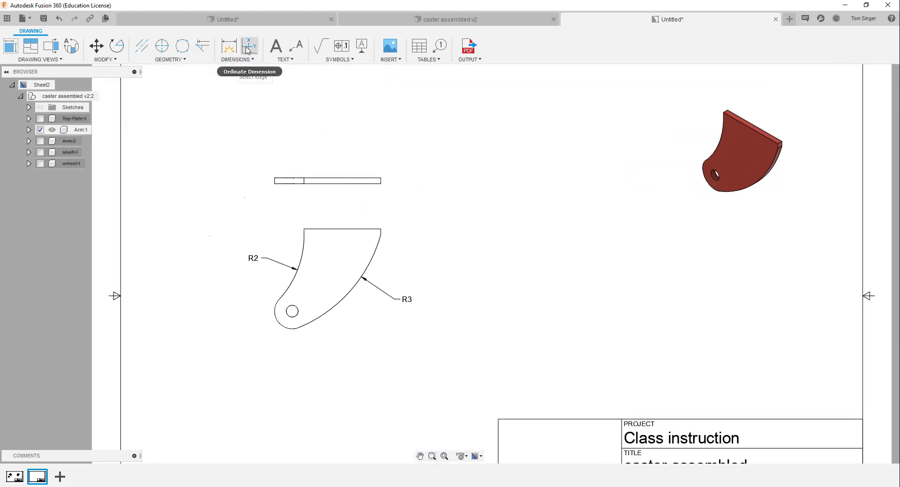
{"action": "left_click", "coordinate": [229, 45]}
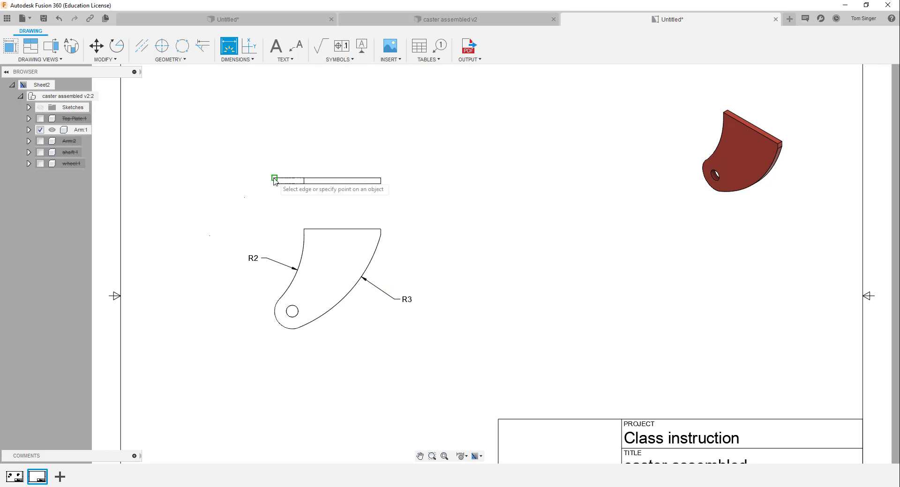
{"action": "left_click", "coordinate": [275, 179]}
{"action": "left_click", "coordinate": [380, 180]}
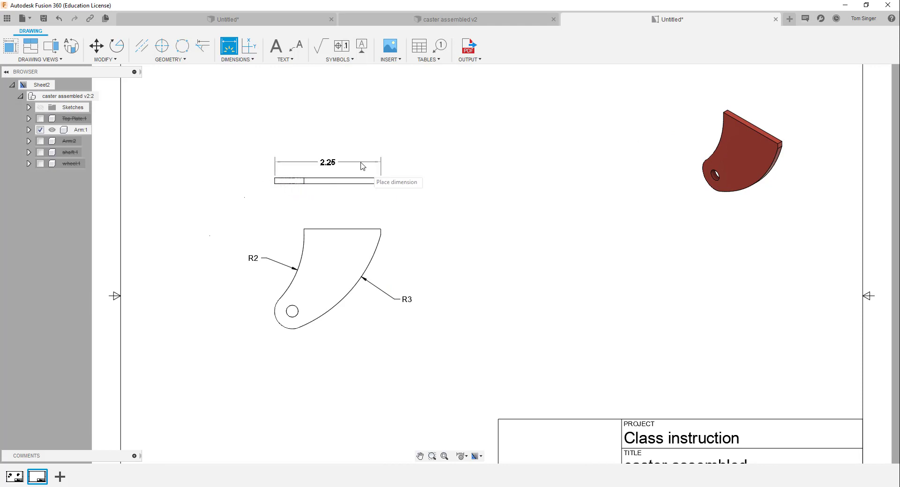
{"action": "left_click", "coordinate": [358, 160]}
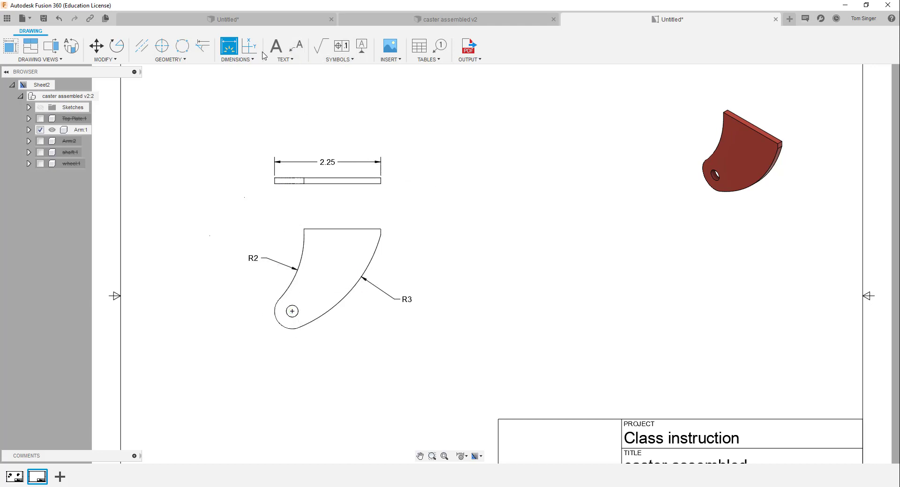
Add a center mark to the arm's hole and dimension its vertical distance to the top edge, beside the front view
{"action": "left_click", "coordinate": [161, 46]}
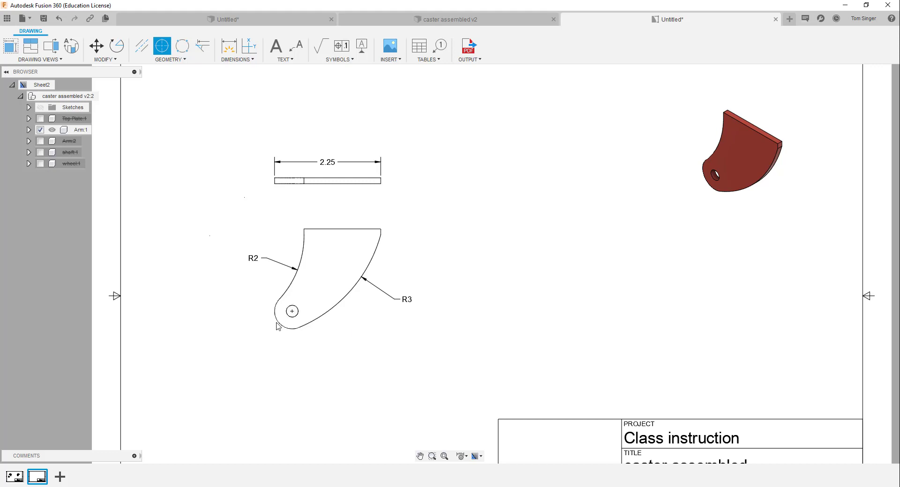
{"action": "left_click", "coordinate": [277, 325]}
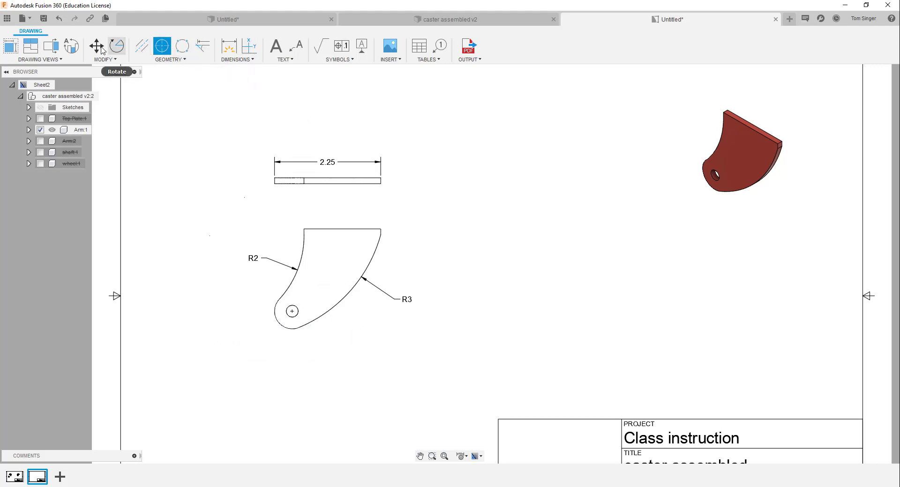
{"action": "left_click", "coordinate": [235, 51]}
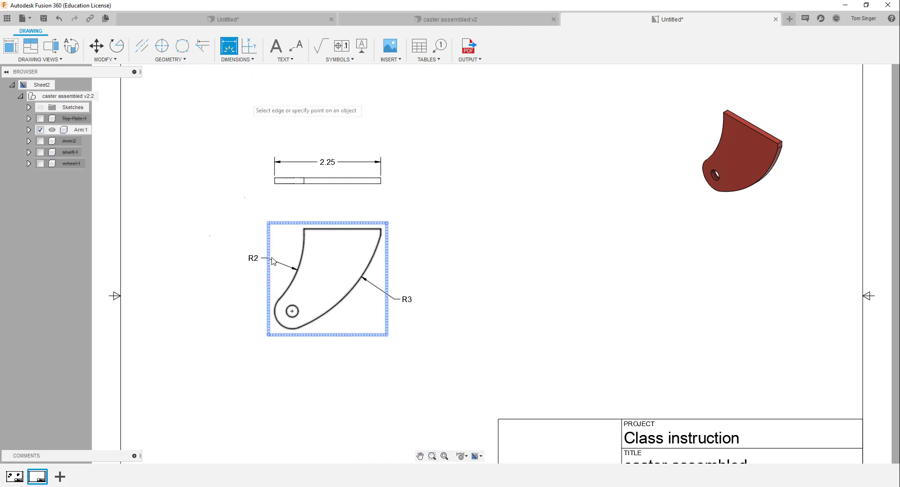
{"action": "left_click", "coordinate": [292, 312]}
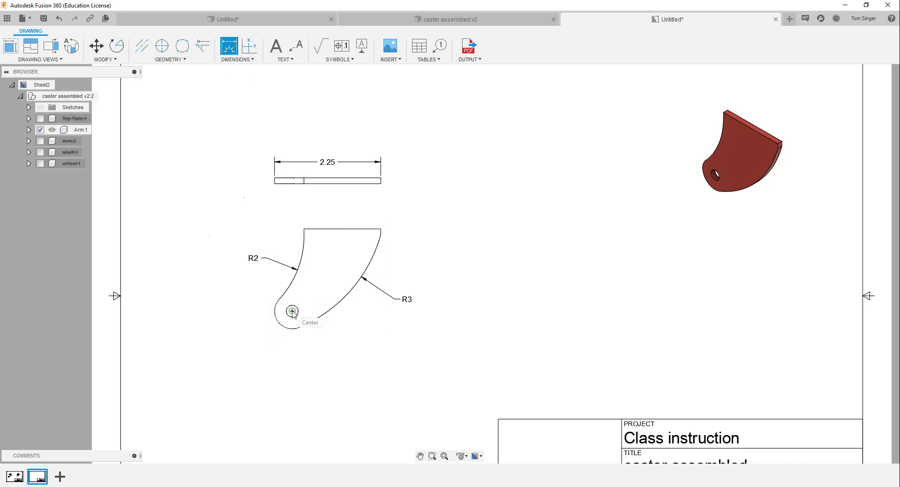
{"action": "left_click", "coordinate": [327, 229]}
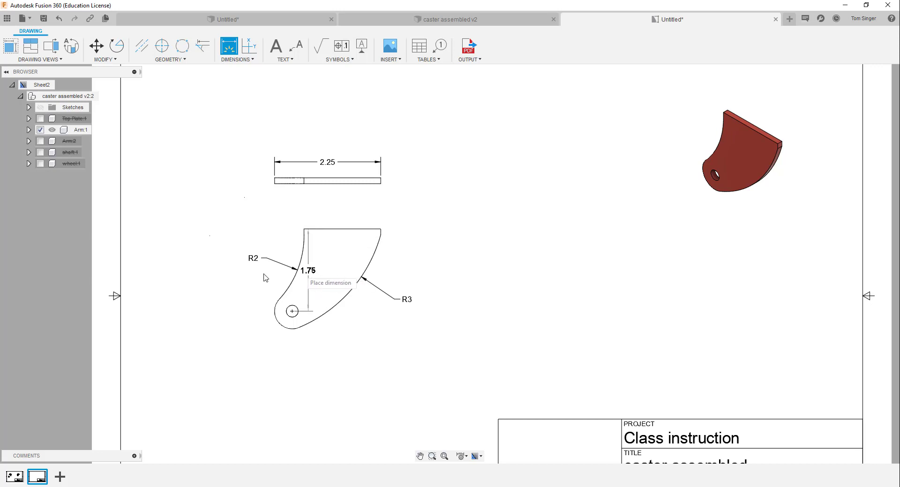
{"action": "left_click", "coordinate": [212, 266]}
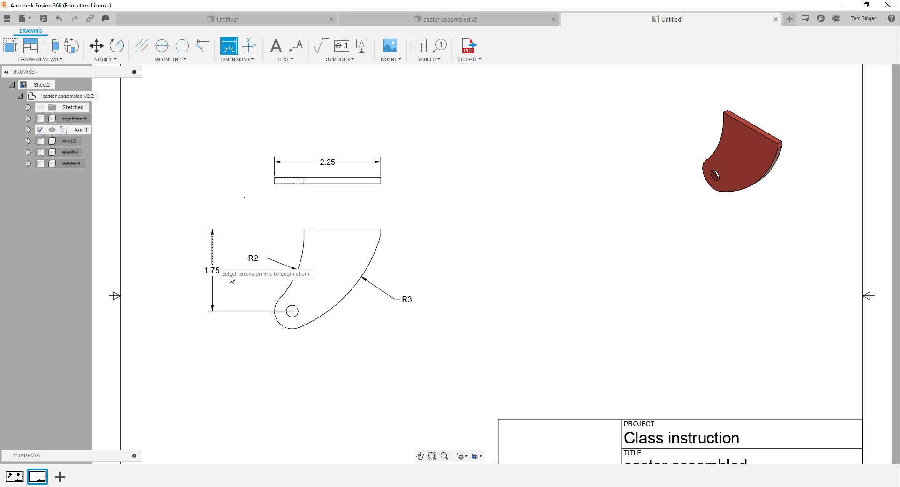
{"action": "left_click", "coordinate": [291, 312]}
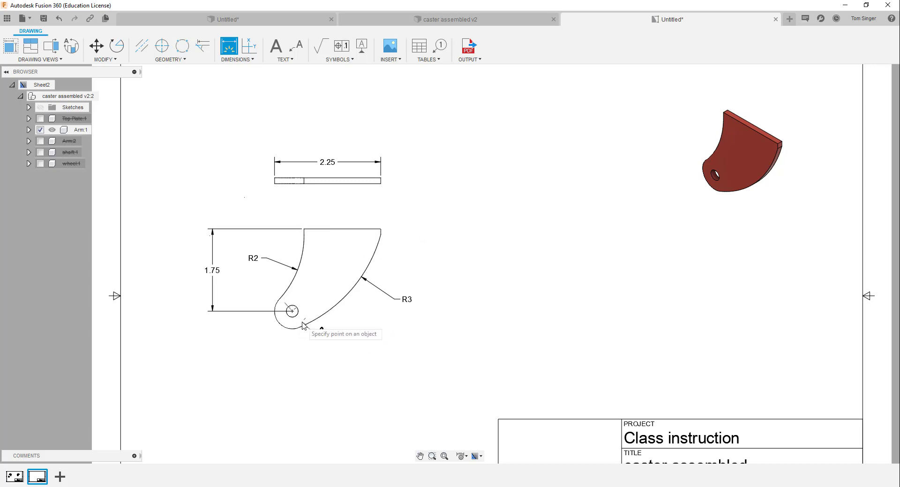
{"action": "key", "text": "Escape"}
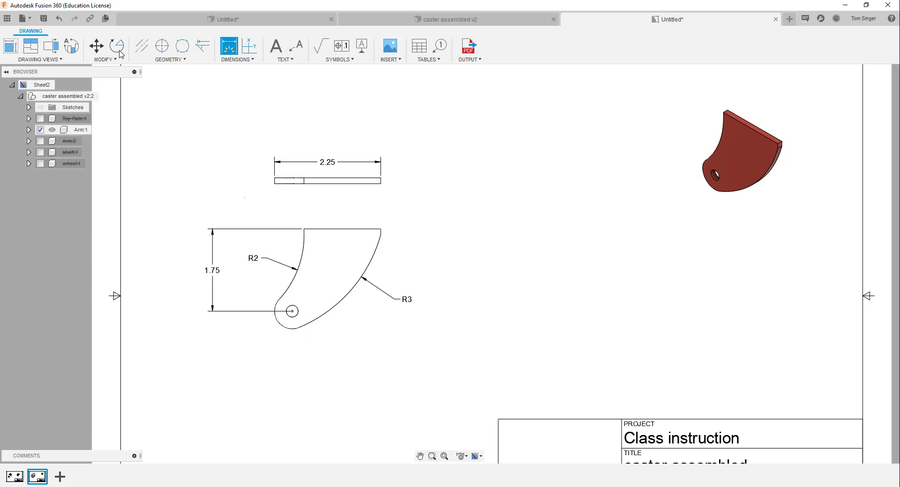
{"action": "key", "text": "Escape"}
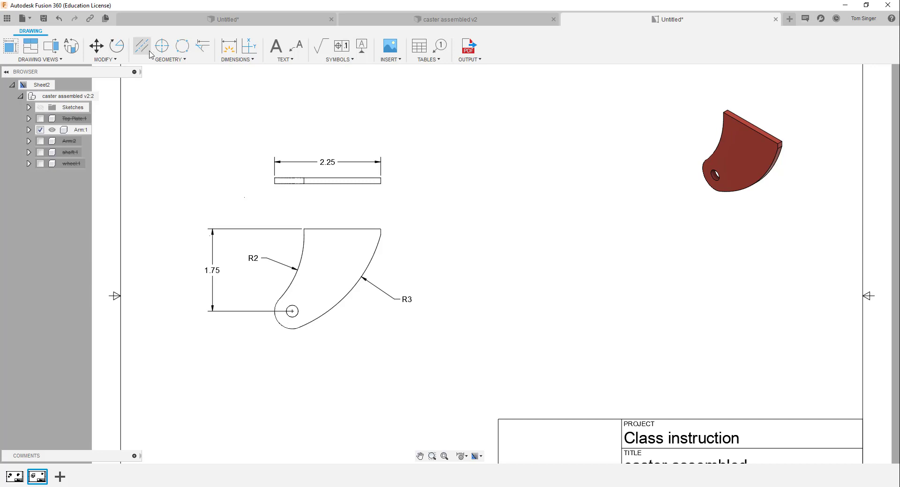
Add a vertical centerline through the middle of the top edge in the arm's front view
{"action": "left_click", "coordinate": [142, 46]}
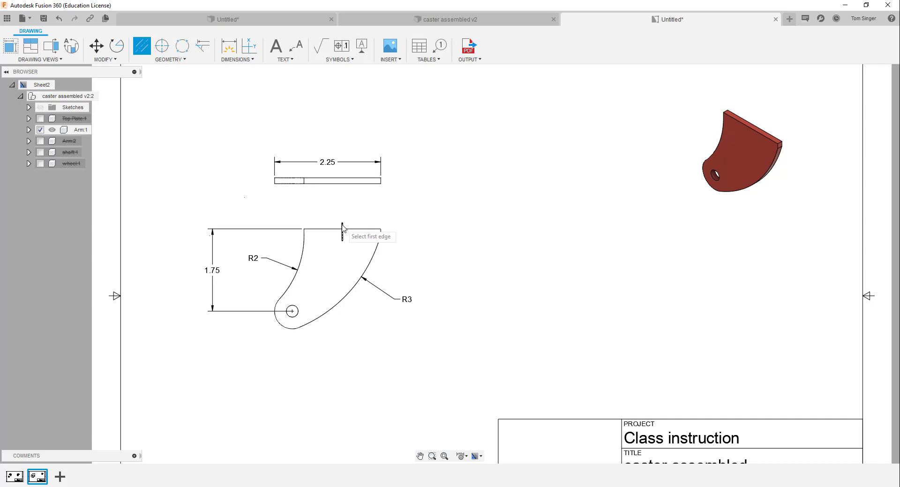
{"action": "right_click", "coordinate": [356, 216]}
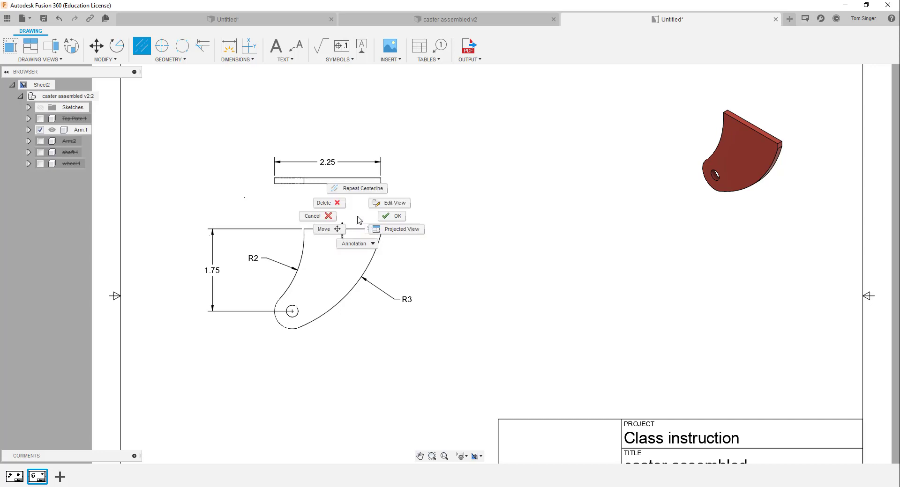
{"action": "left_click", "coordinate": [387, 216]}
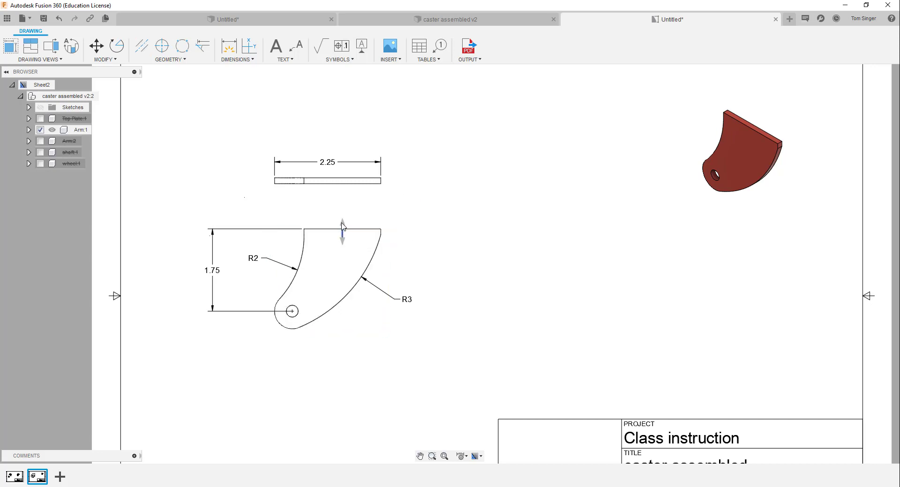
Lengthen the front view's centerline at both ends, further down into the arm and higher above its top edge
{"action": "left_click", "coordinate": [342, 228]}
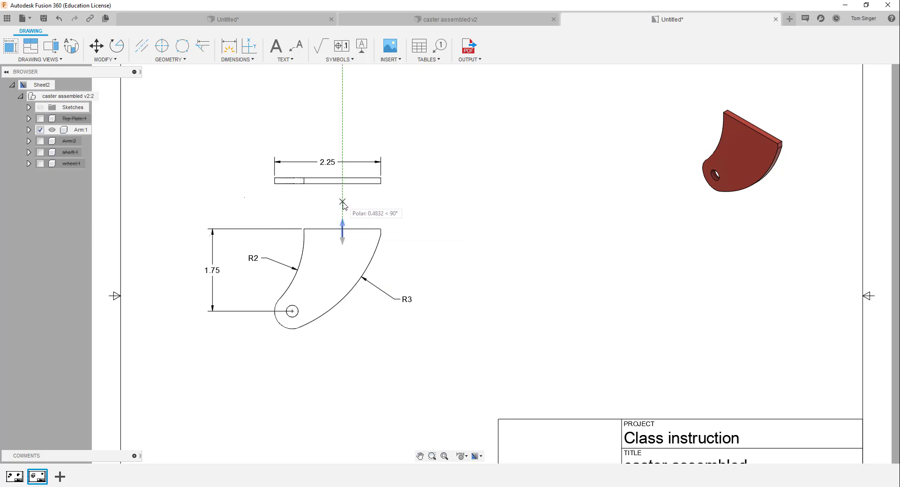
{"action": "left_click", "coordinate": [343, 223]}
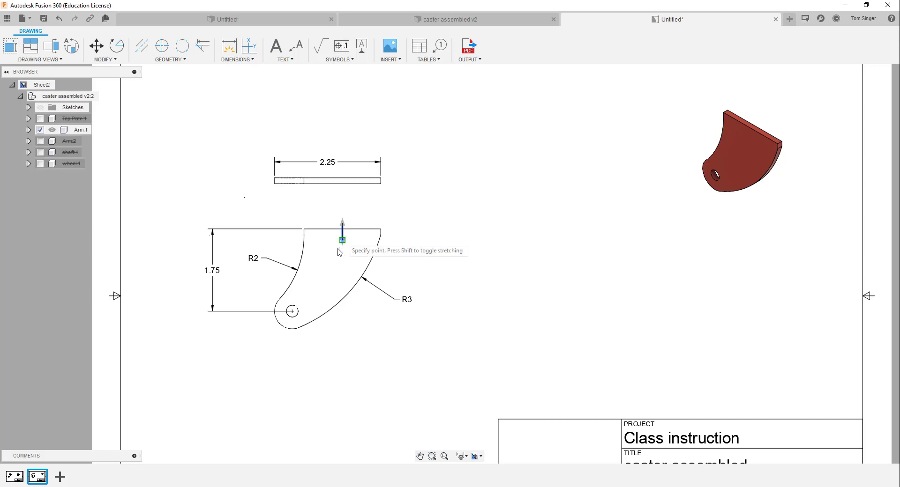
{"action": "left_click", "coordinate": [342, 242]}
{"action": "left_click", "coordinate": [342, 270]}
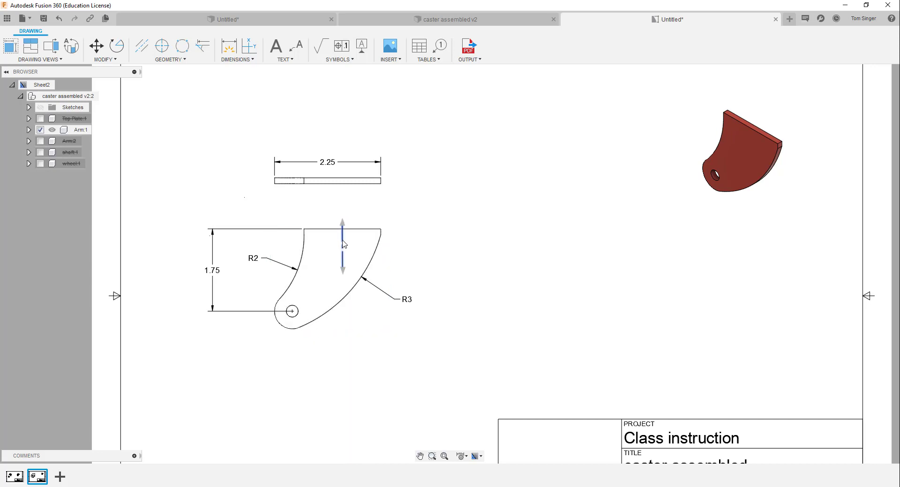
{"action": "left_click_drag", "start_coordinate": [343, 225], "coordinate": [348, 207]}
{"action": "left_click", "coordinate": [397, 218]}
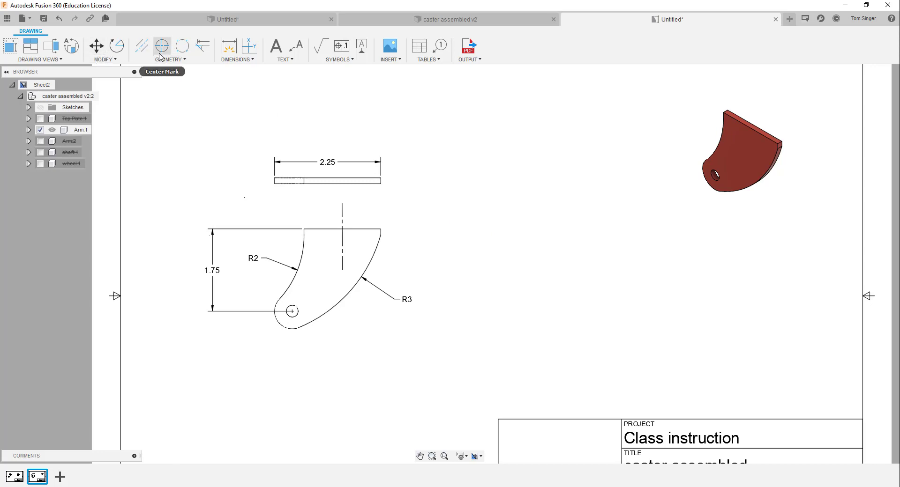
Dimension the horizontal distance from the arm's hole center to the vertical centerline, placing it below the front view
{"action": "left_click", "coordinate": [229, 46]}
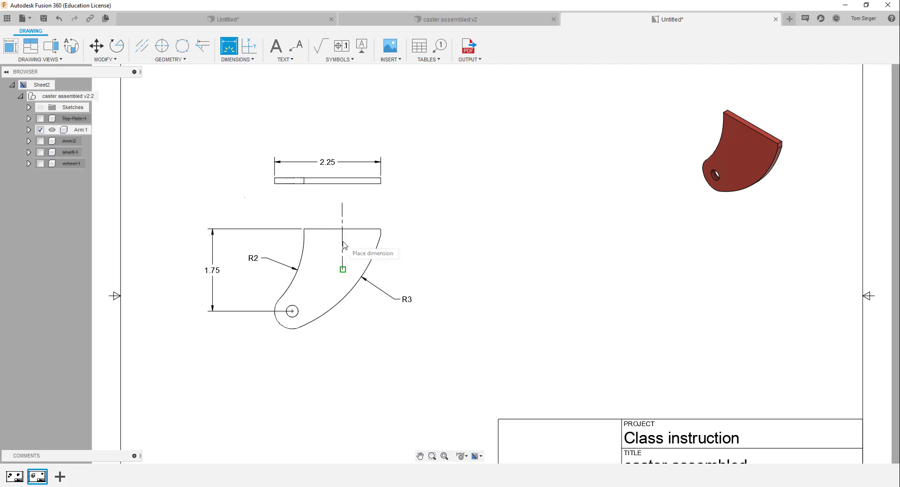
{"action": "left_click", "coordinate": [342, 270]}
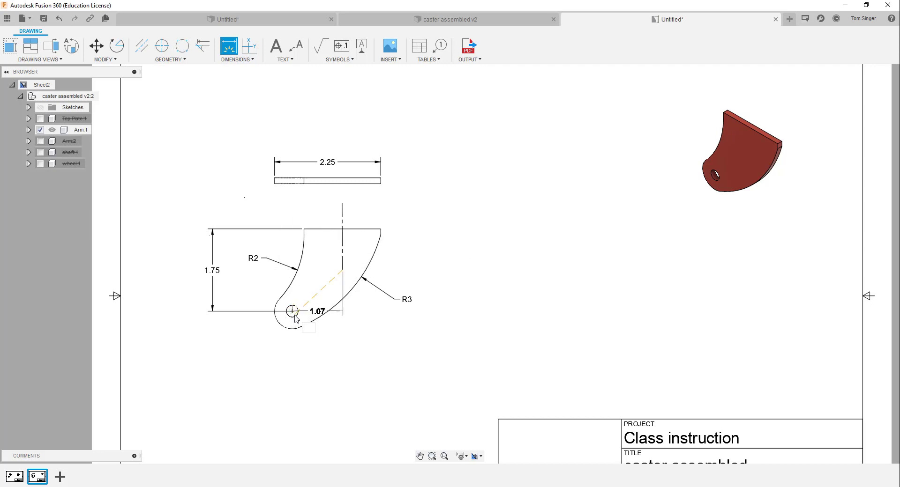
{"action": "left_click", "coordinate": [294, 315]}
{"action": "left_click", "coordinate": [326, 367]}
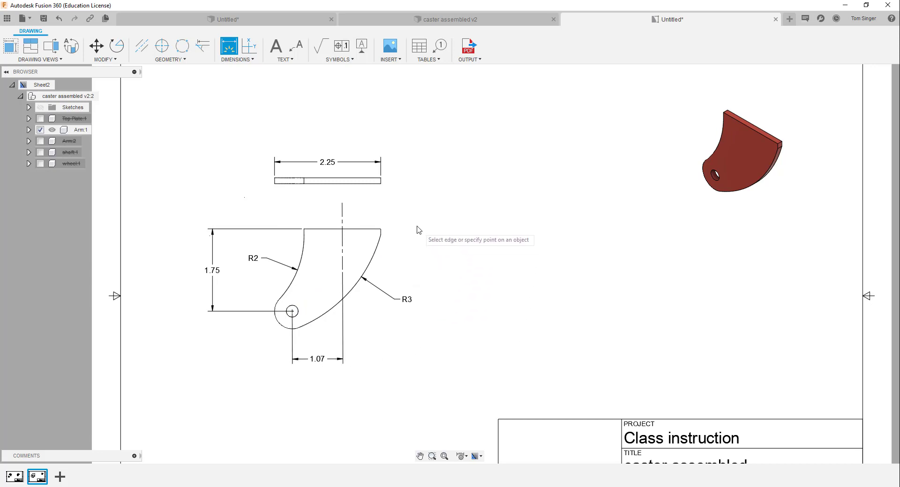
{"action": "scroll", "coordinate": [388, 233], "scroll_direction": "up", "scroll_amount": 5}
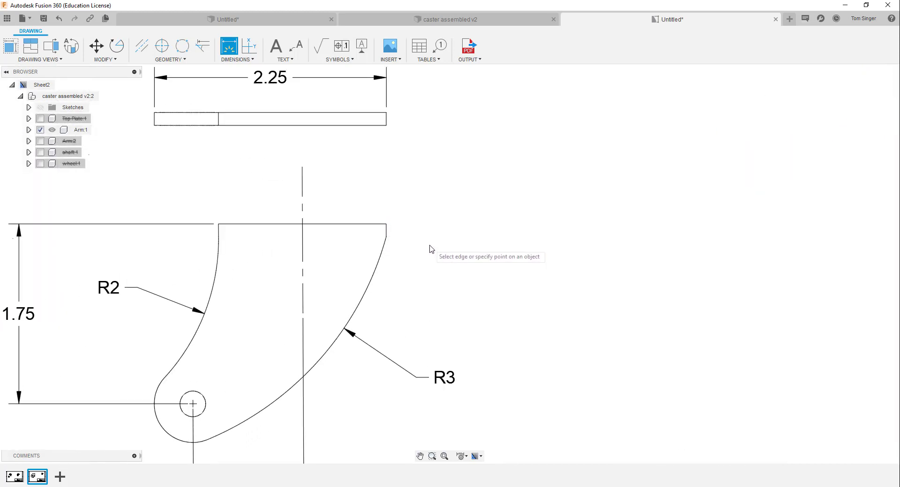
{"action": "right_click", "coordinate": [445, 241]}
{"action": "left_click", "coordinate": [473, 245]}
{"action": "scroll", "coordinate": [427, 310], "scroll_direction": "down", "scroll_amount": 6}
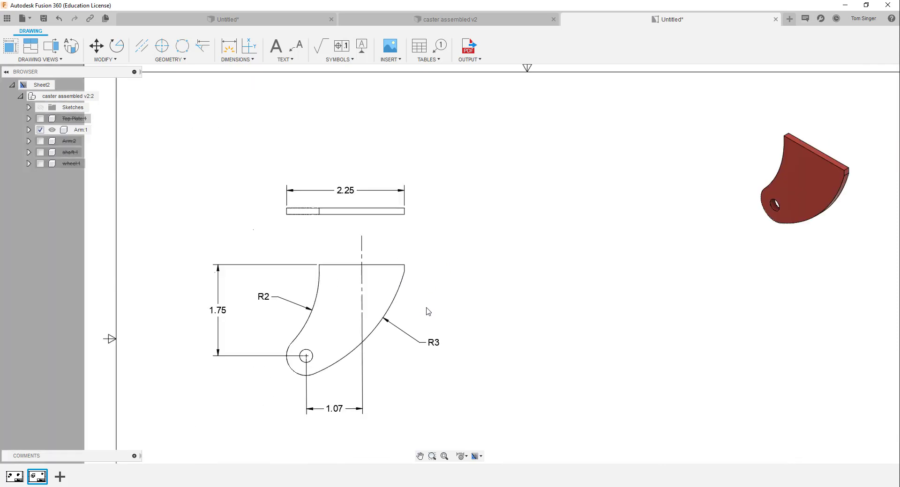
{"action": "scroll", "coordinate": [478, 301], "scroll_direction": "down", "scroll_amount": 1}
{"action": "middle_click_drag", "start_coordinate": [480, 304], "coordinate": [426, 211]}
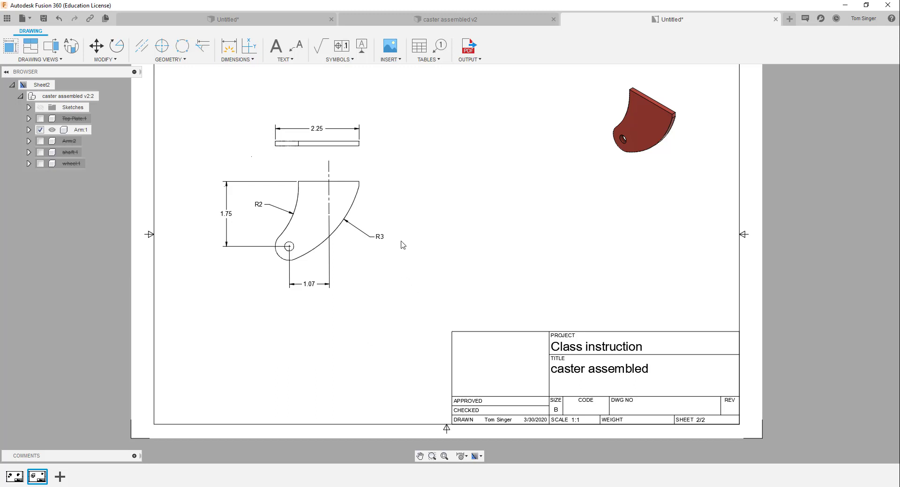
Insert a parts list for the exploded caster view on the first sheet, placing it in the lower corner beside the title block
{"action": "left_click", "coordinate": [11, 477]}
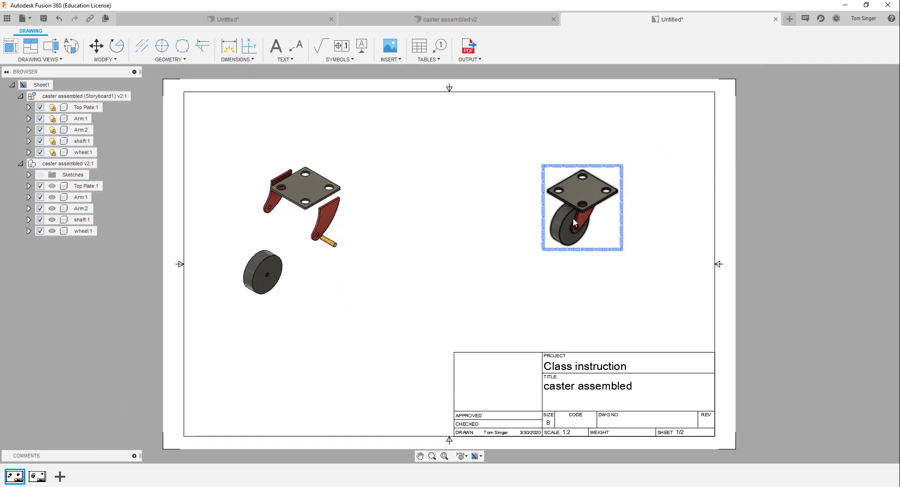
{"action": "left_click", "coordinate": [33, 478]}
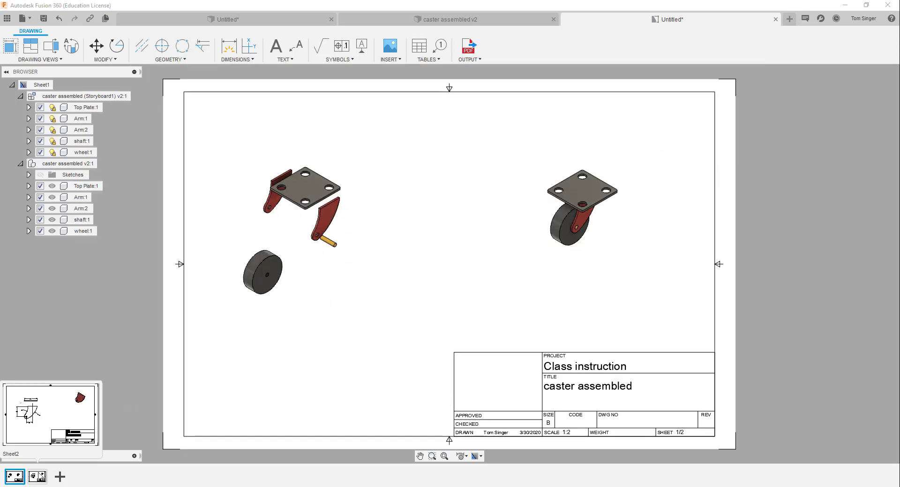
{"action": "left_click", "coordinate": [15, 477]}
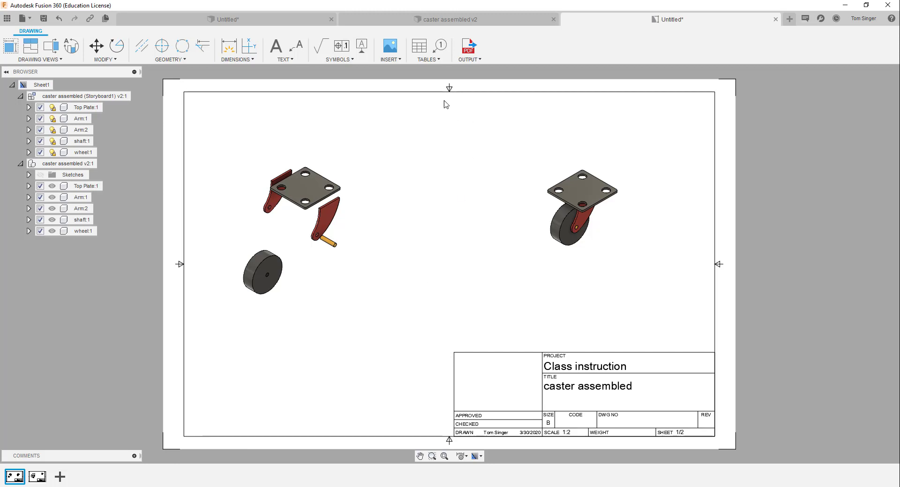
{"action": "left_click", "coordinate": [419, 47]}
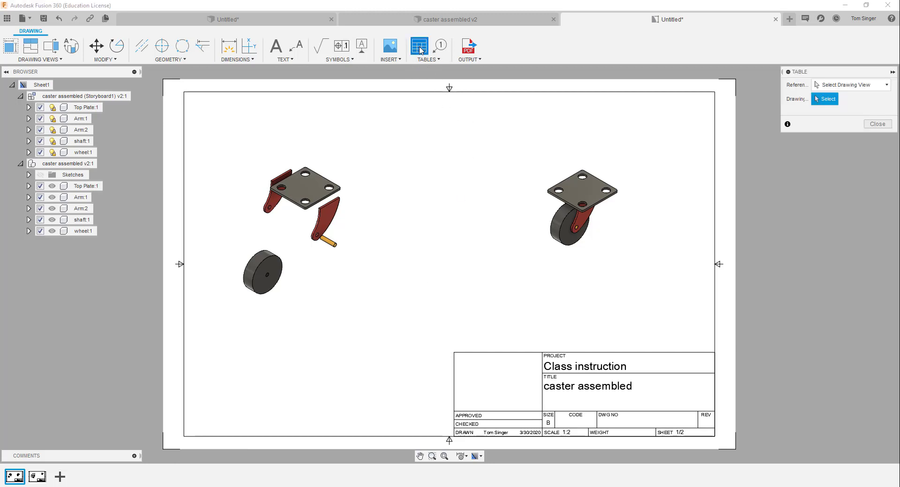
{"action": "left_click", "coordinate": [305, 252]}
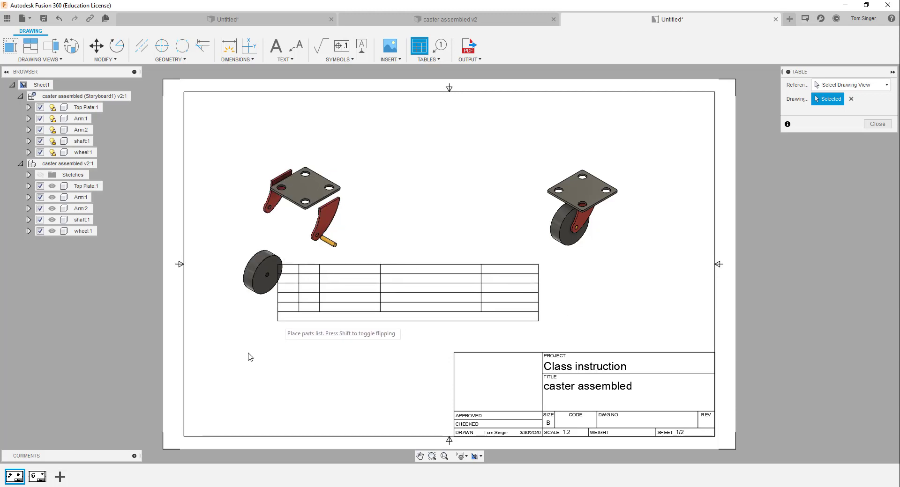
{"action": "left_click", "coordinate": [190, 419]}
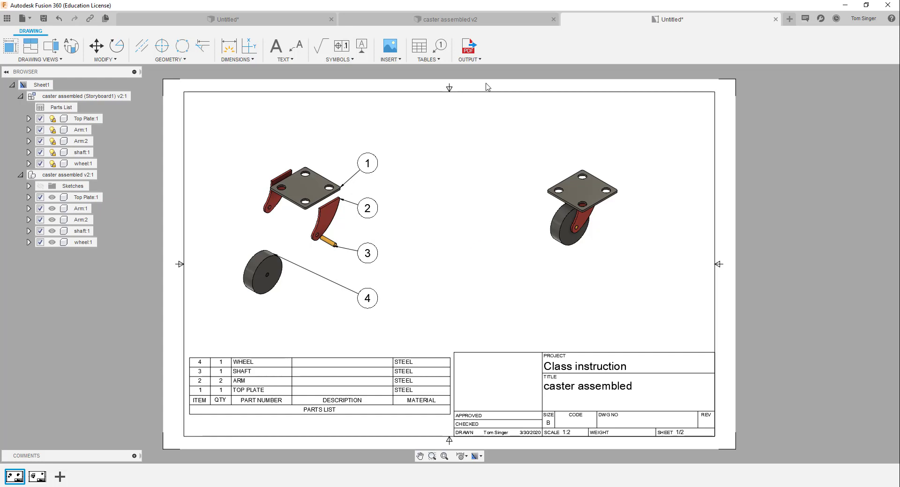
{"action": "left_click", "coordinate": [470, 46]}
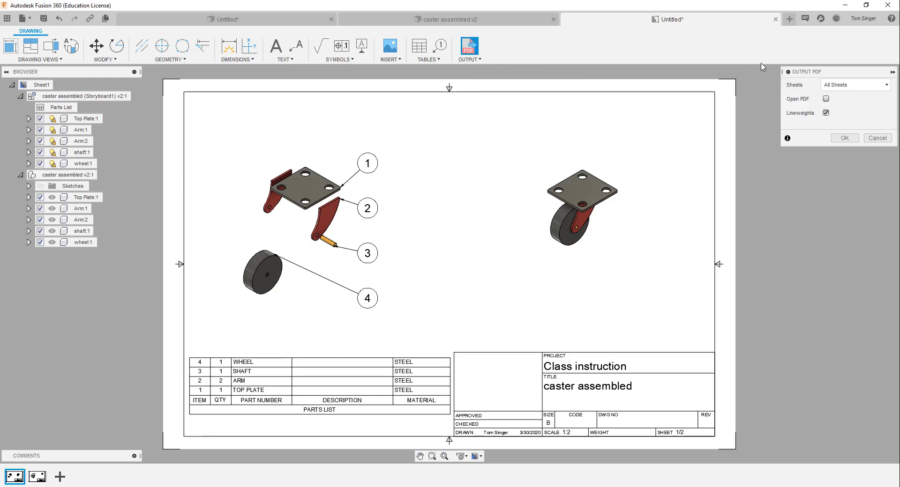
{"action": "left_click_drag", "start_coordinate": [840, 74], "coordinate": [484, 119]}
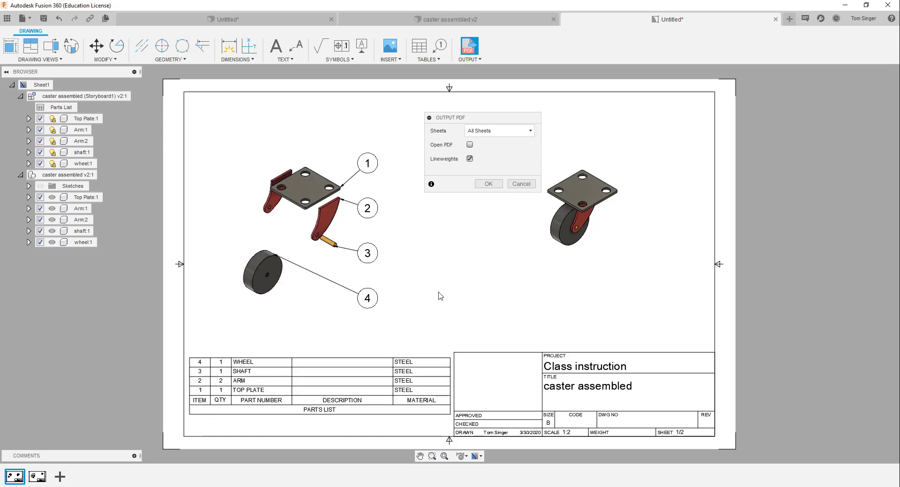
{"action": "left_click", "coordinate": [519, 184]}
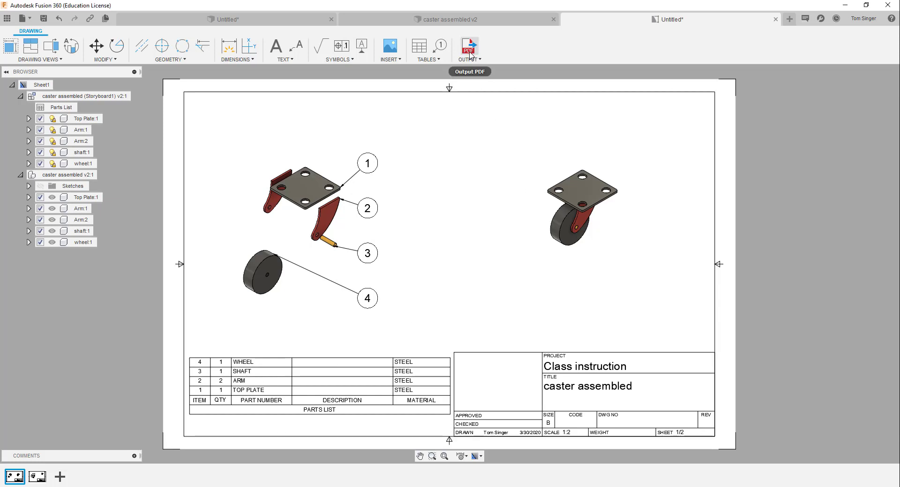